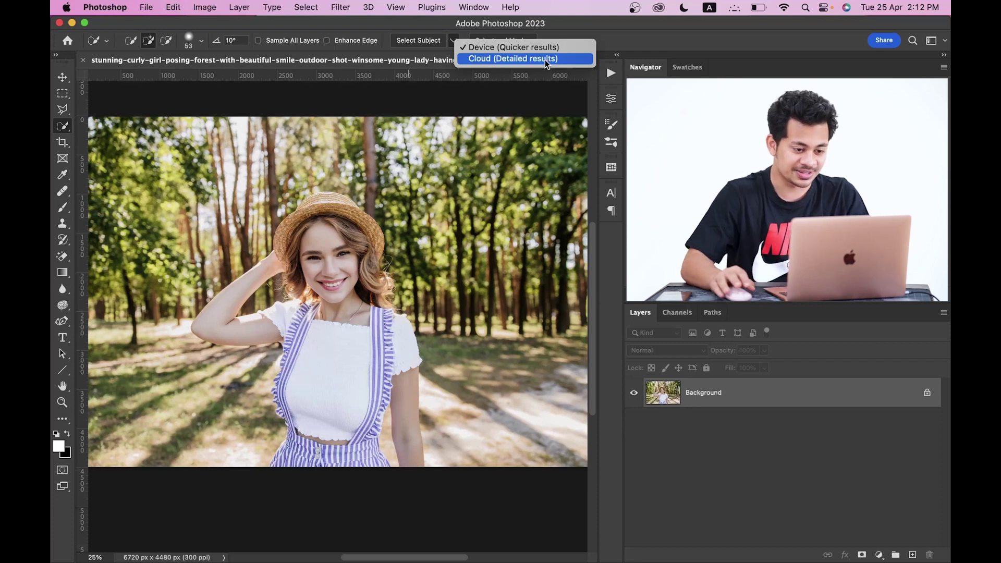
# - Select the woman using Select Subject with the Cloud (Detailed results) option and inspect the selection edges
pyautogui.click(507, 60)
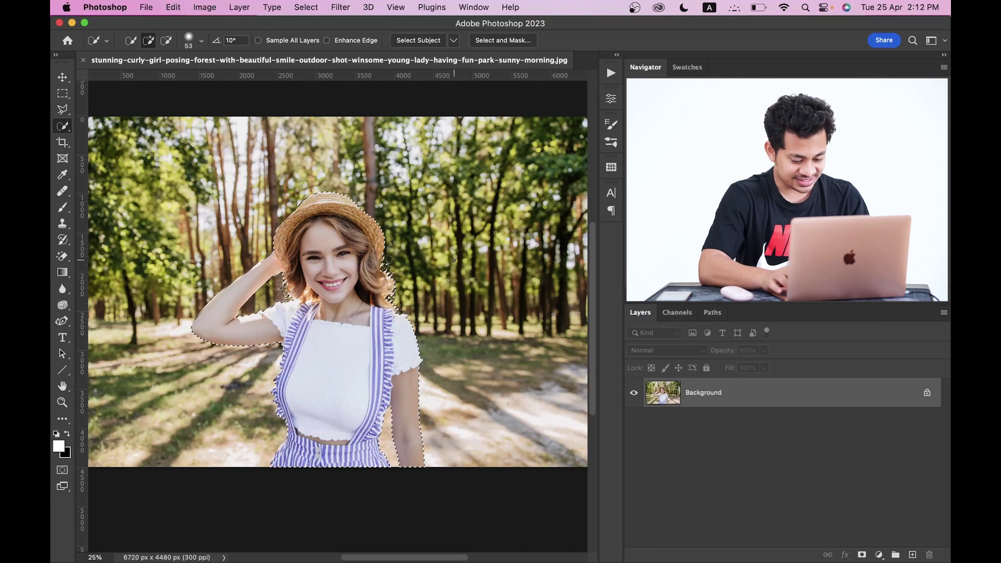
pyautogui.press('super+plus')
pyautogui.press('super+plus')
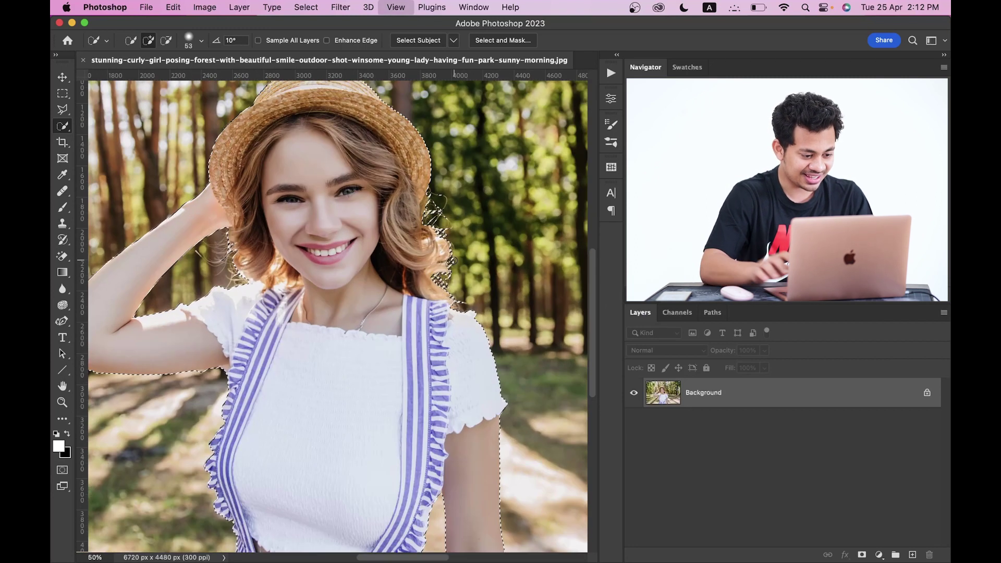
pyautogui.moveTo(390, 239); pyautogui.dragTo(420, 329)
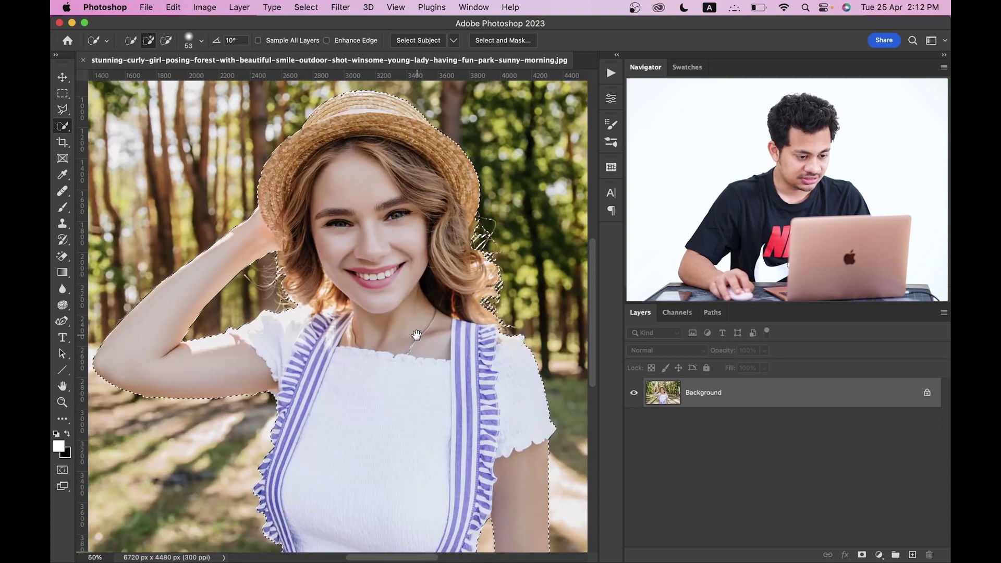
pyautogui.moveTo(423, 211); pyautogui.dragTo(430, 232)
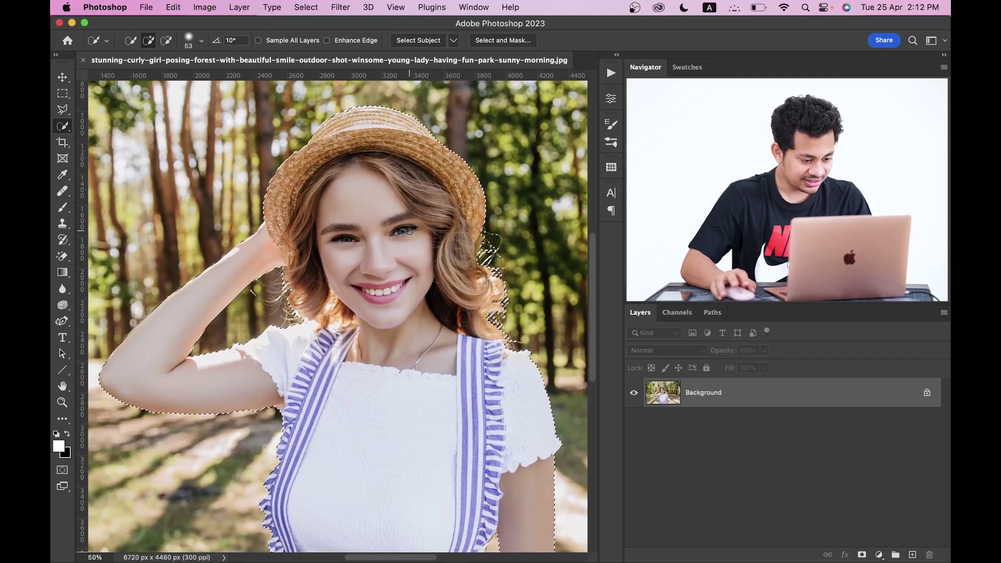
# - Open the selection in Select and Mask and set the red overlay's opacity to 70%
pyautogui.click(514, 47)
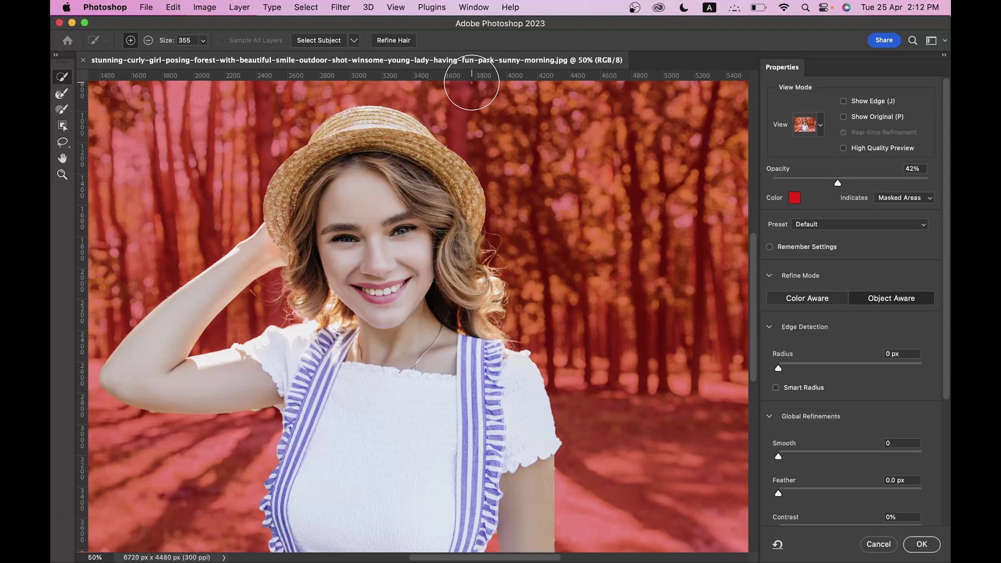
pyautogui.press('super+minus')
pyautogui.scroll(-5, 447, 360)
pyautogui.scroll(5, 447, 360)
pyautogui.click(878, 181)
pyautogui.moveTo(880, 184)
pyautogui.mouseDown()
pyautogui.moveTo(950, 180)
pyautogui.moveTo(881, 183)
pyautogui.mouseUp()
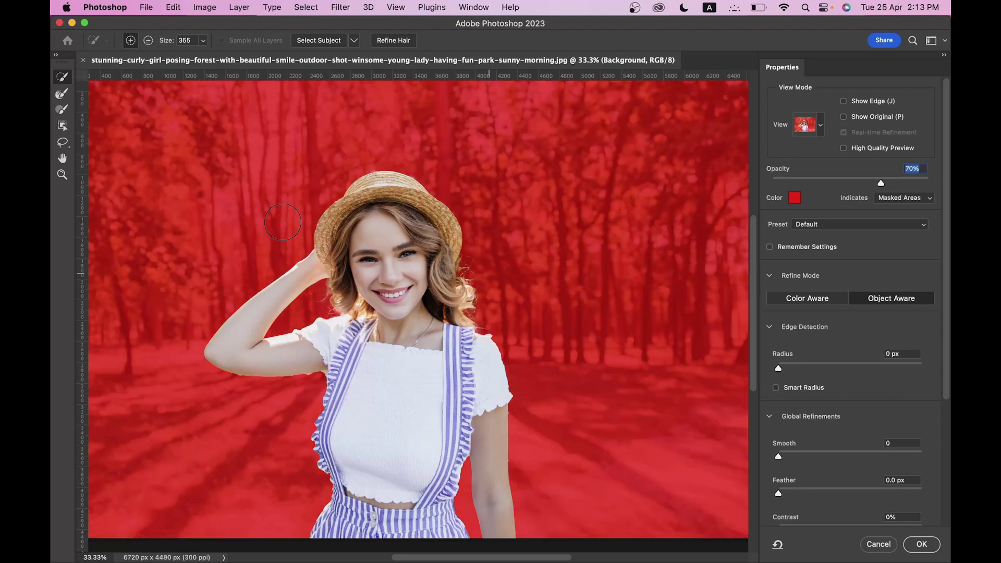
# - Activate the Refine Edge Brush and switch the refine mode to Color Aware
pyautogui.click(62, 99)
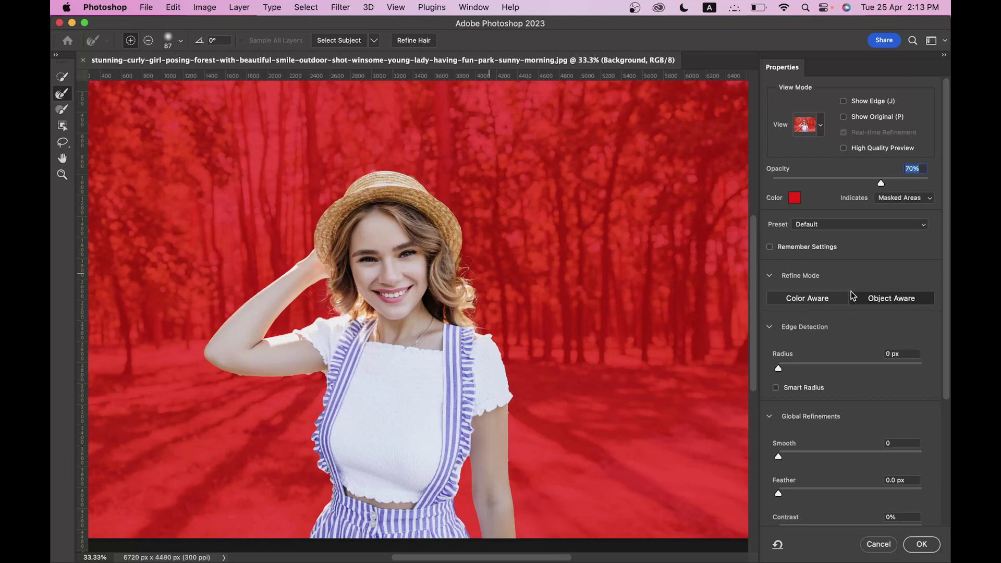
pyautogui.click(814, 299)
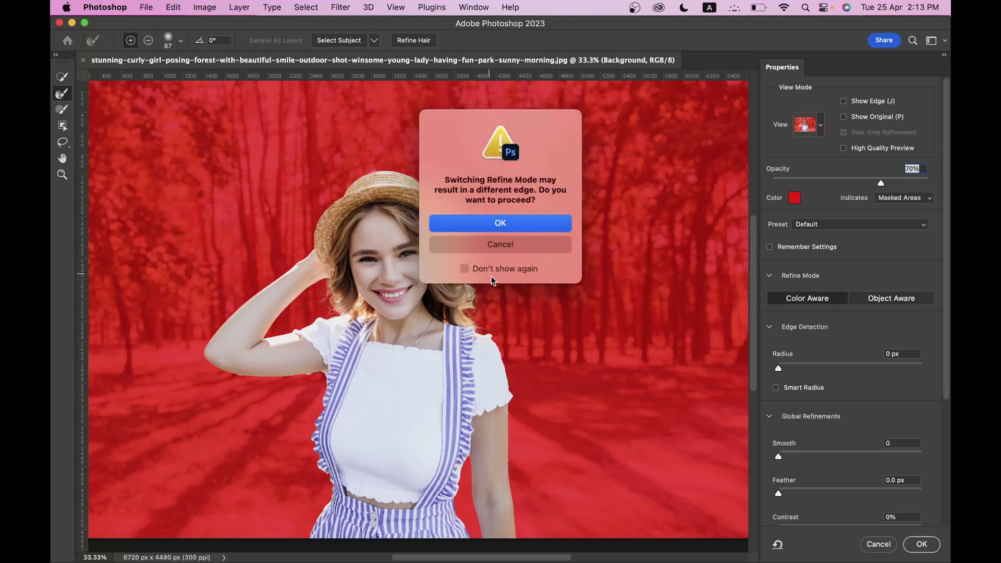
pyautogui.click(533, 230)
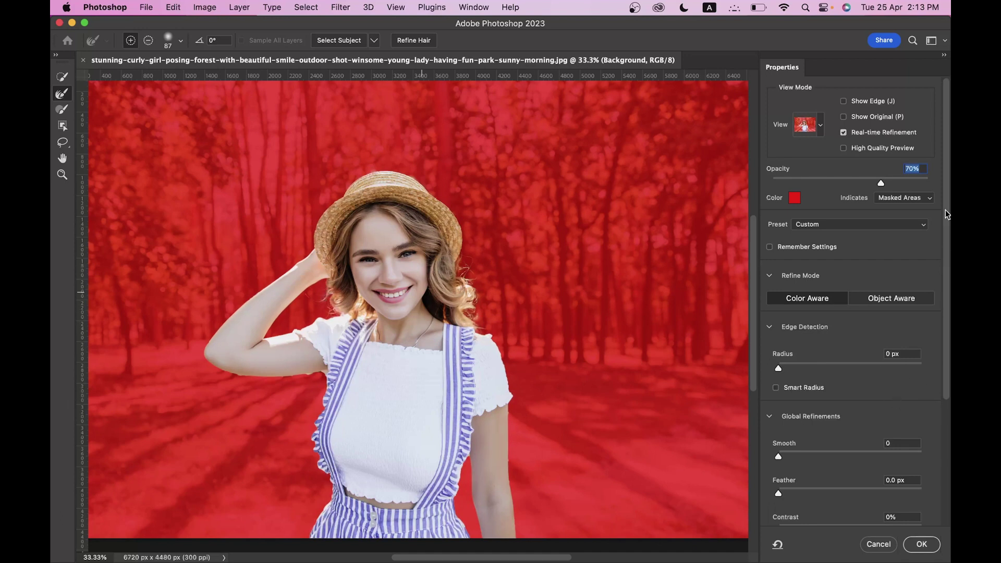
# - Set the selection's Shift Edge to -4% and its Feather to 0.6 px in the global refinements
pyautogui.moveTo(946, 186); pyautogui.dragTo(946, 298)
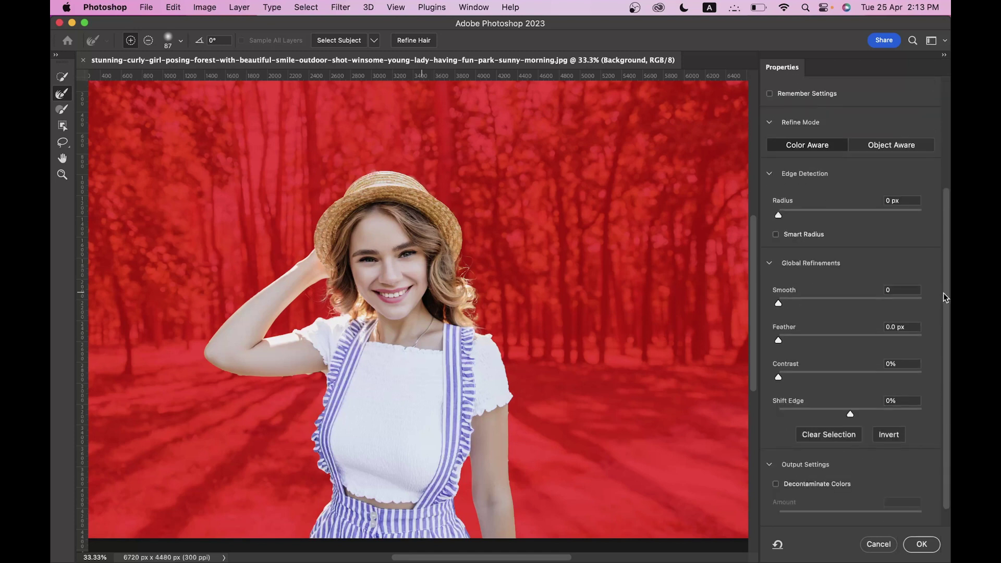
pyautogui.moveTo(850, 414); pyautogui.dragTo(847, 413)
pyautogui.click(783, 338)
pyautogui.scroll(-2, 882, 464)
# - Output the refined selection to a New Layer with Layer Mask and apply it
pyautogui.click(850, 515)
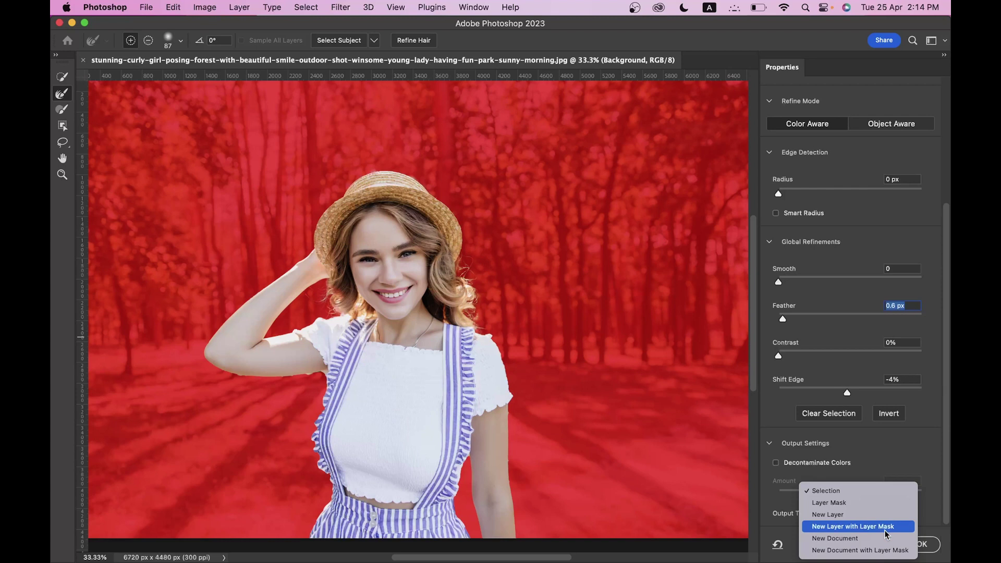
pyautogui.click(885, 528)
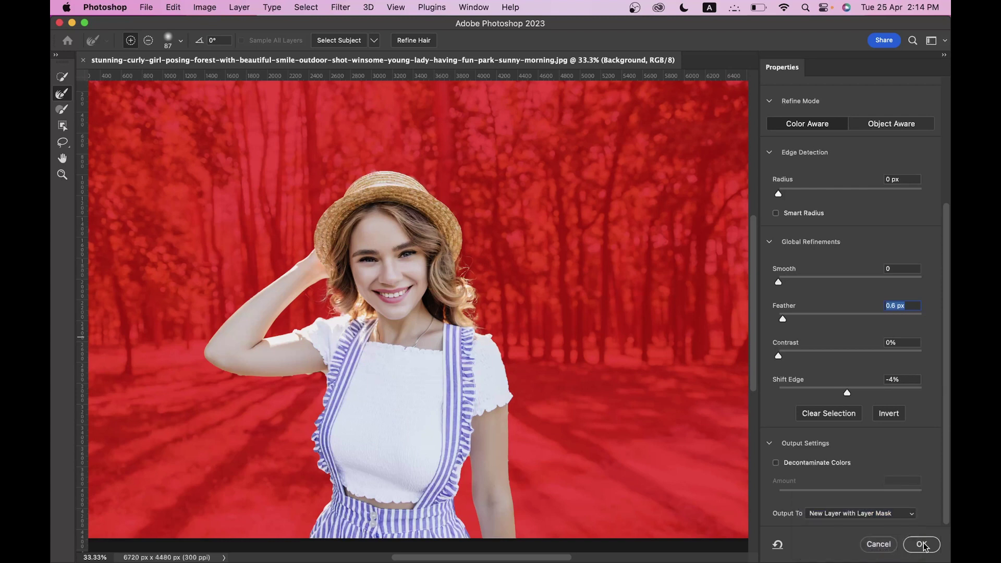
pyautogui.press('Return')
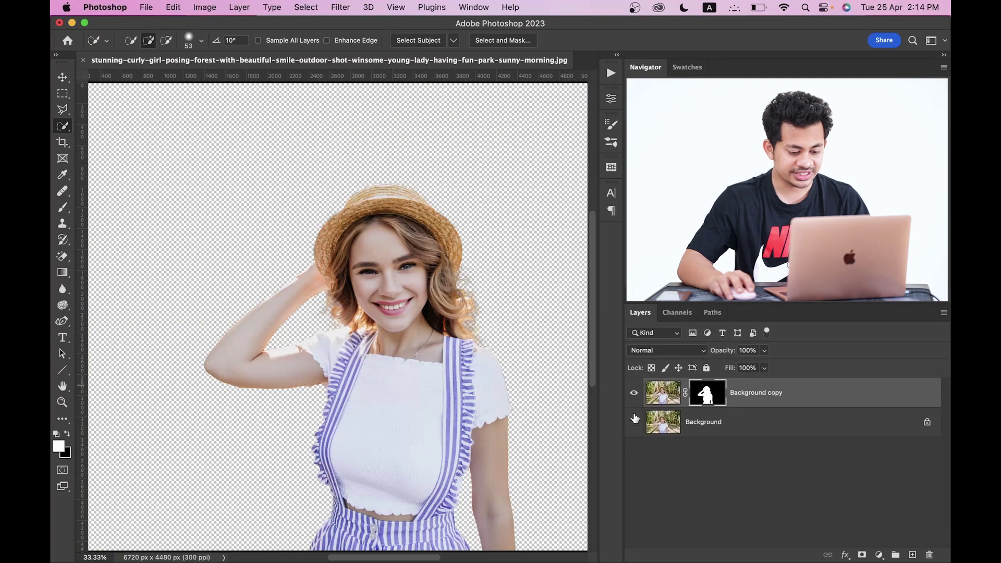
# - Make the original Background layer visible and duplicate it beneath the masked layer
pyautogui.click(634, 398)
pyautogui.click(634, 394)
pyautogui.click(715, 423)
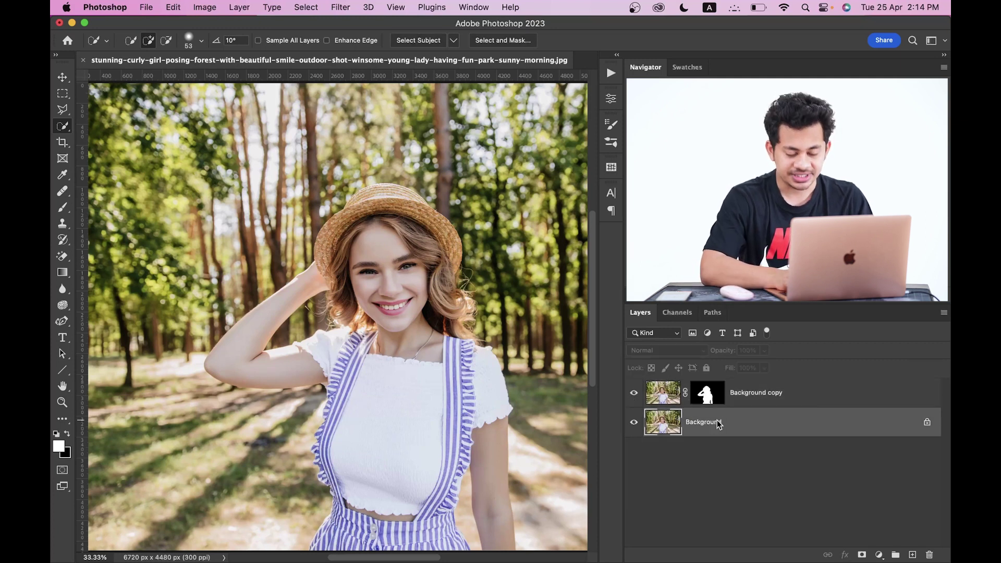
pyautogui.press('super+j')
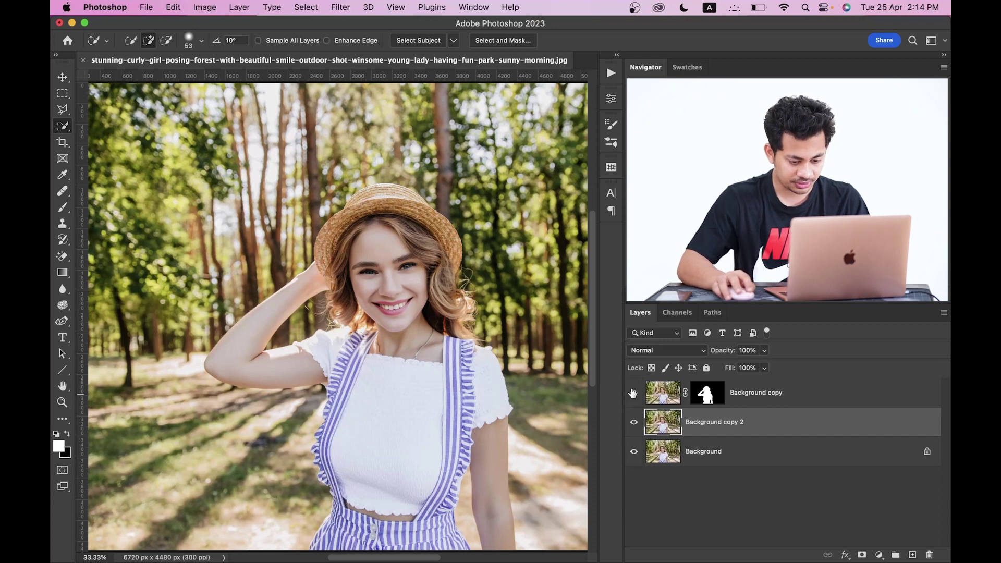
# - Load the masked top layer's layer mask as a selection around the woman
pyautogui.click(699, 396)
pyautogui.press('super+minus')
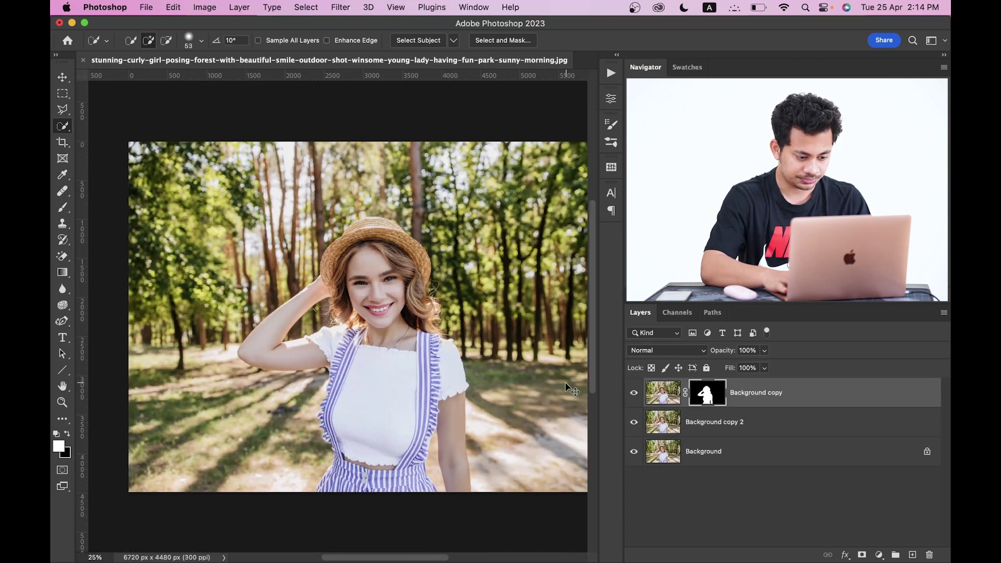
pyautogui.moveTo(472, 370); pyautogui.dragTo(450, 357)
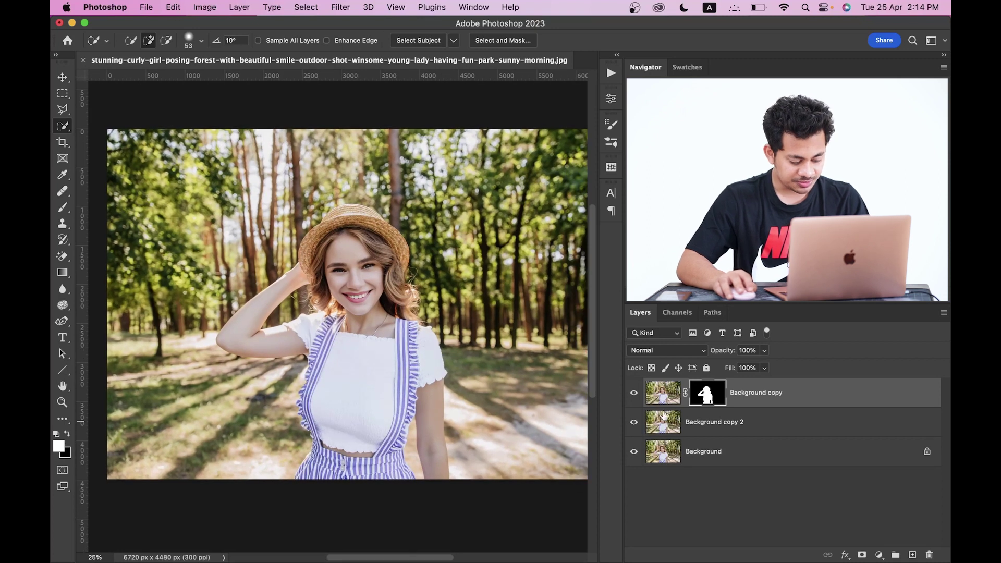
pyautogui.keyDown('super'); pyautogui.click(718, 400); pyautogui.keyUp('super')
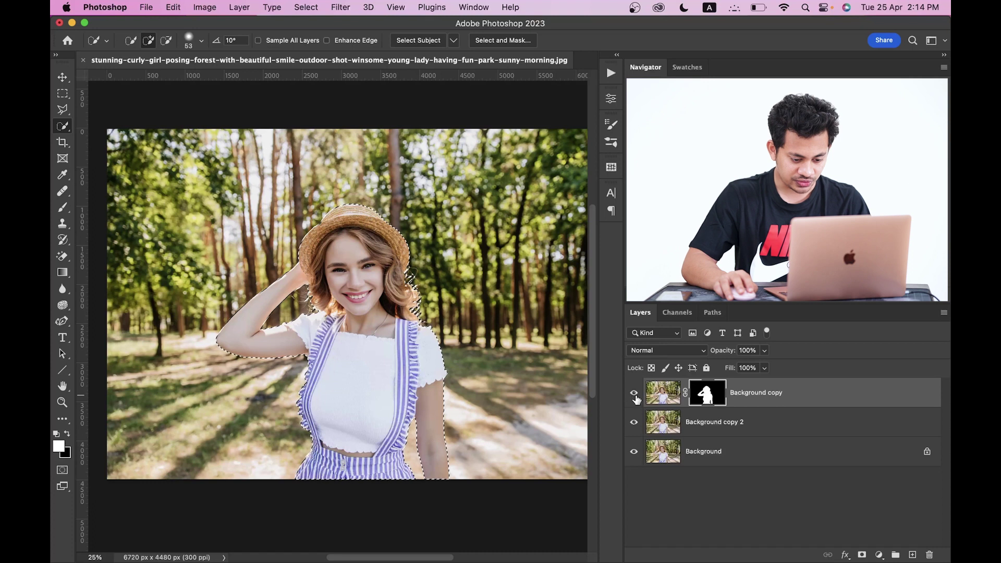
# - Rename the masked top layer as Subject and the duplicated background layer as Background Blur
pyautogui.doubleClick(765, 394)
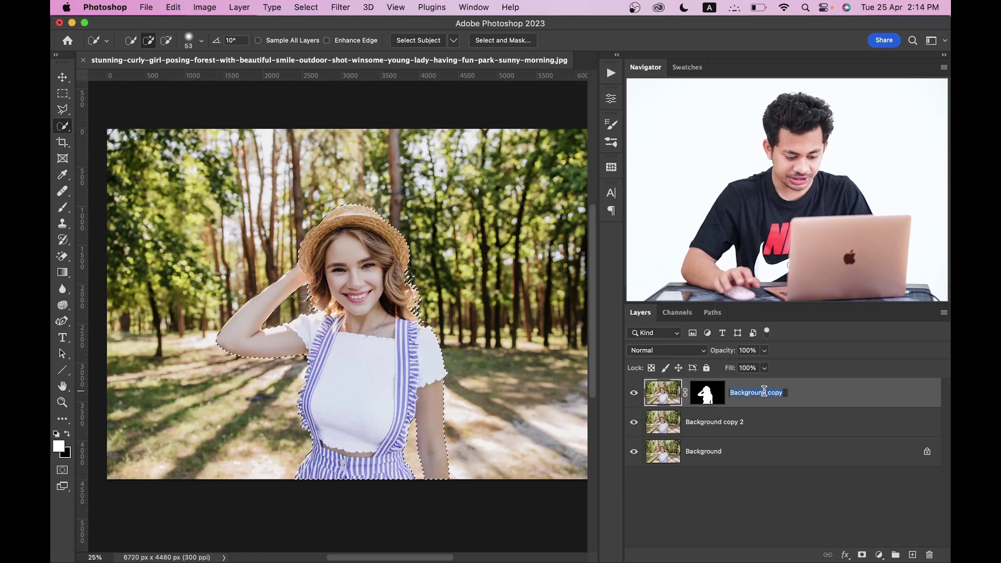
pyautogui.write('Subject')
pyautogui.press('Return')
pyautogui.doubleClick(714, 422)
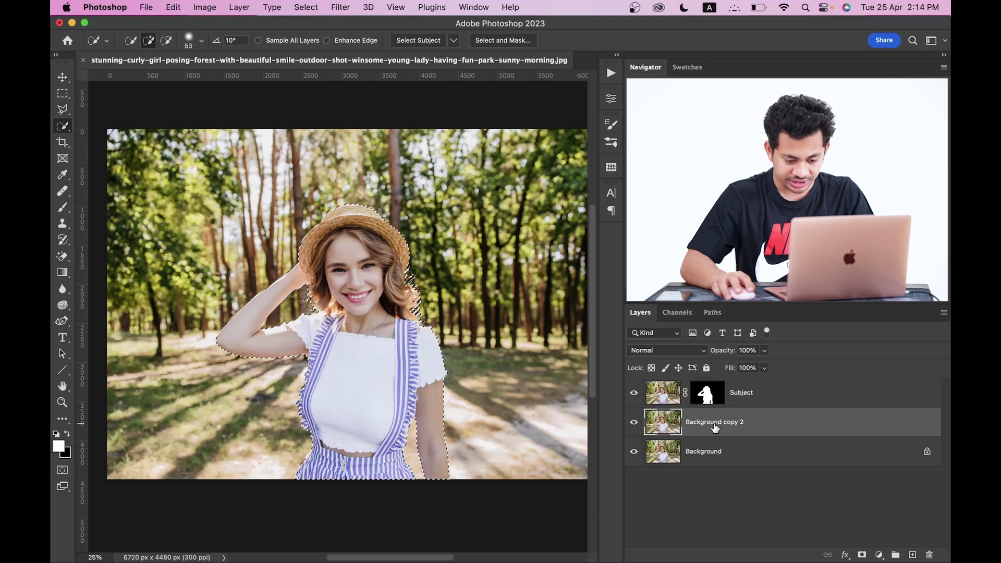
pyautogui.write('Backgrou')
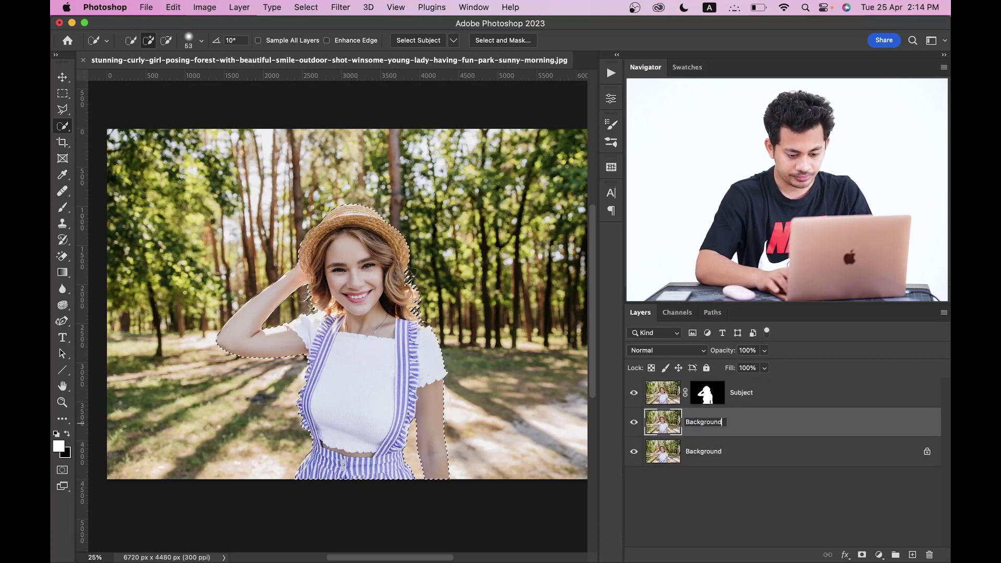
pyautogui.write('nd Blur')
pyautogui.press('Return')
# - Hide the Subject layer and expand the woman's selection by 30 pixels with Background Blur active
pyautogui.click(635, 393)
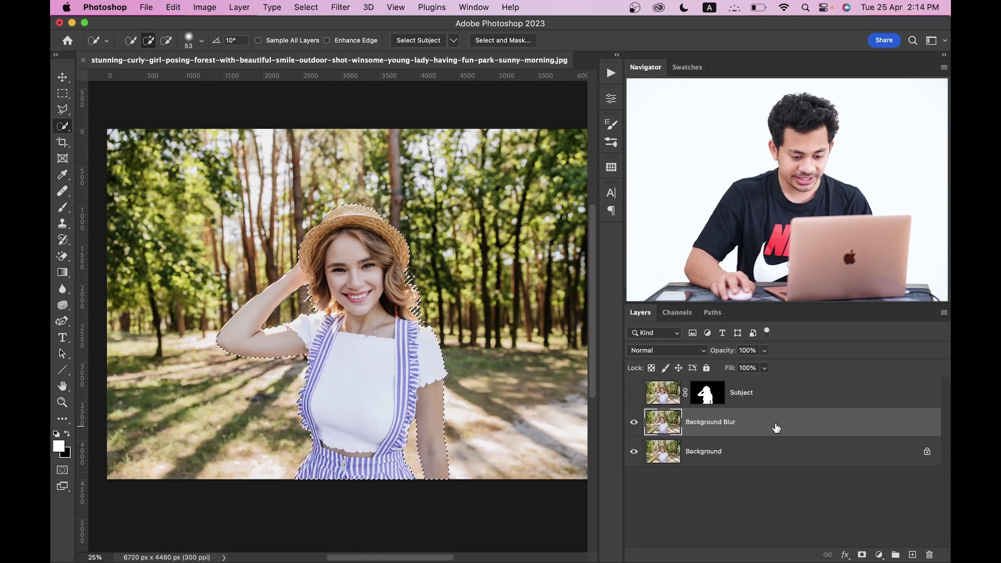
pyautogui.click(307, 7)
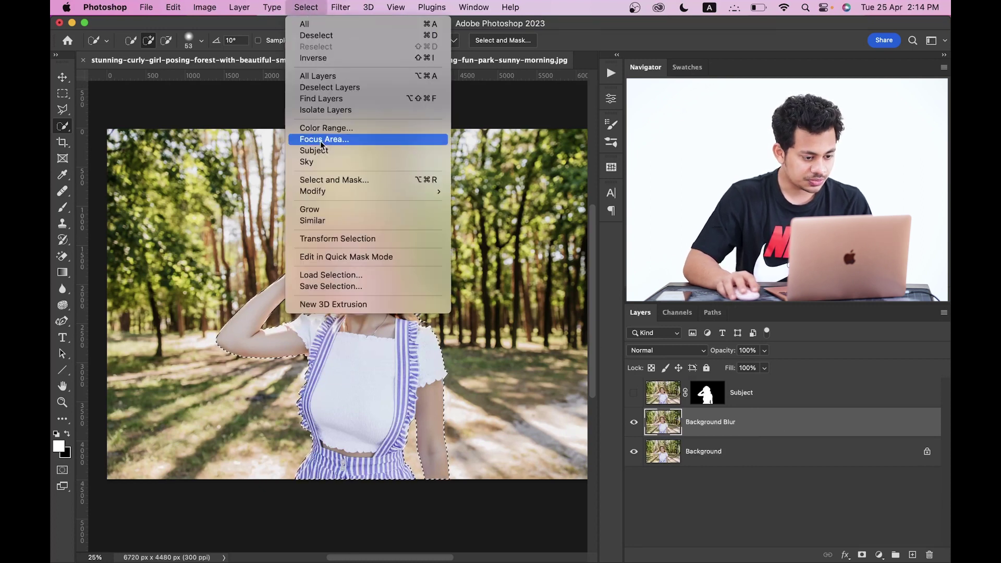
pyautogui.moveTo(341, 192)
pyautogui.click(490, 213)
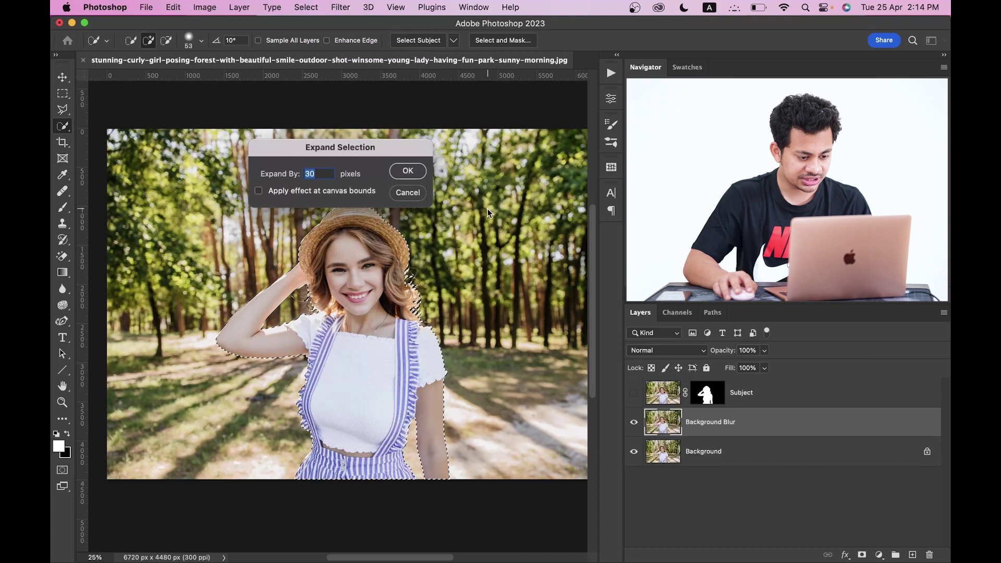
pyautogui.click(409, 171)
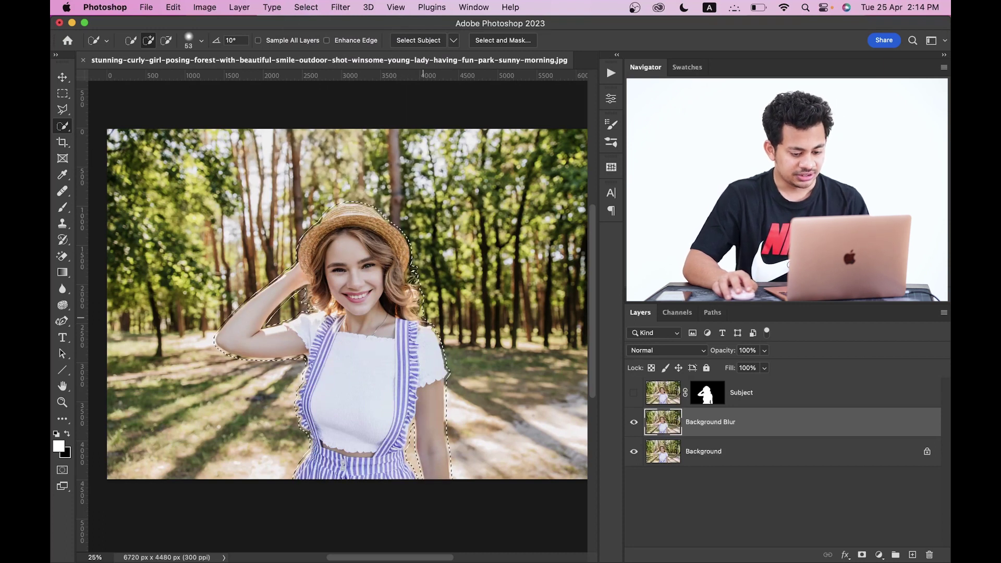
# - Remove the woman from Background Blur with Content-Aware Fill output to the Current Layer, and deselect
pyautogui.rightClick(364, 256)
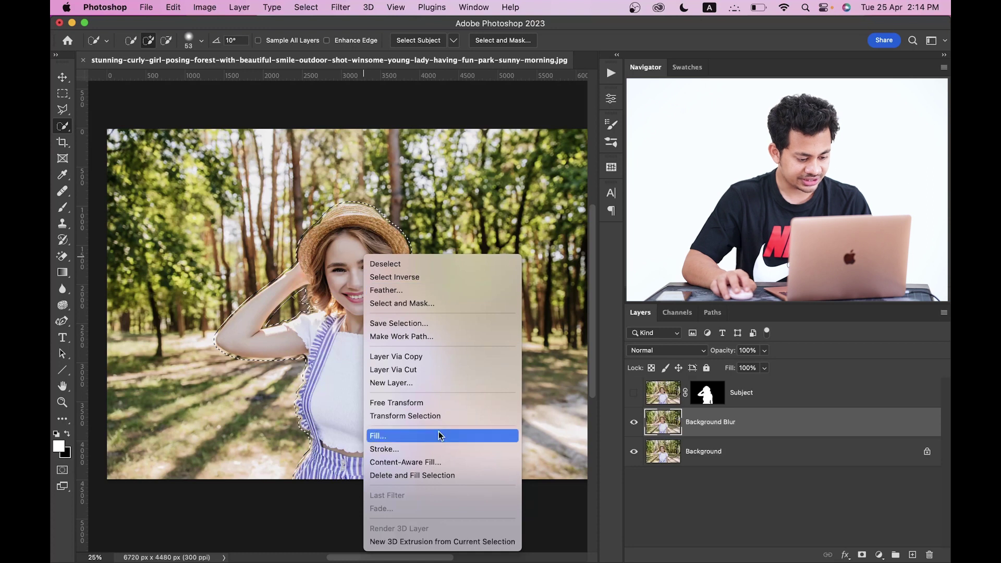
pyautogui.click(439, 463)
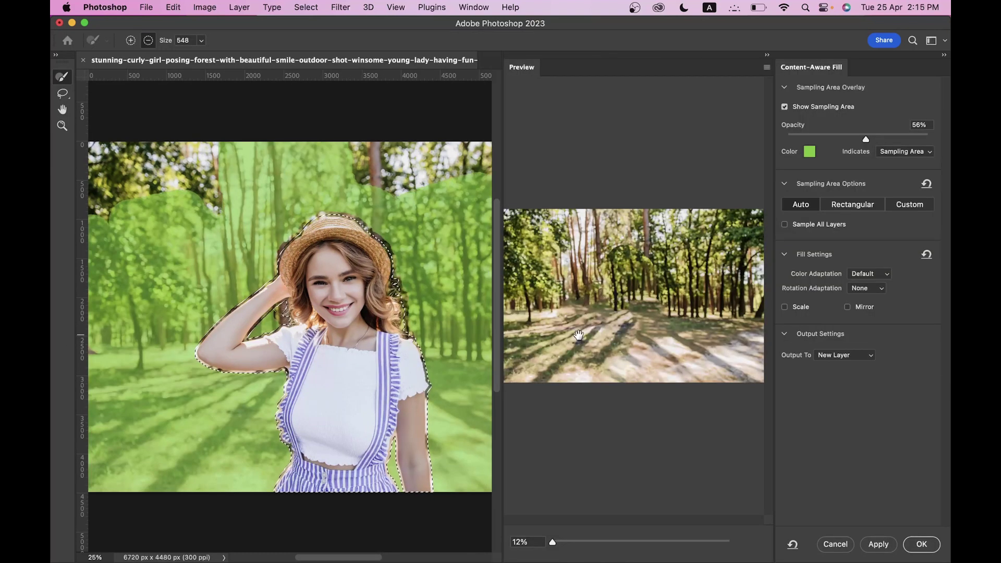
pyautogui.click(855, 355)
pyautogui.click(851, 344)
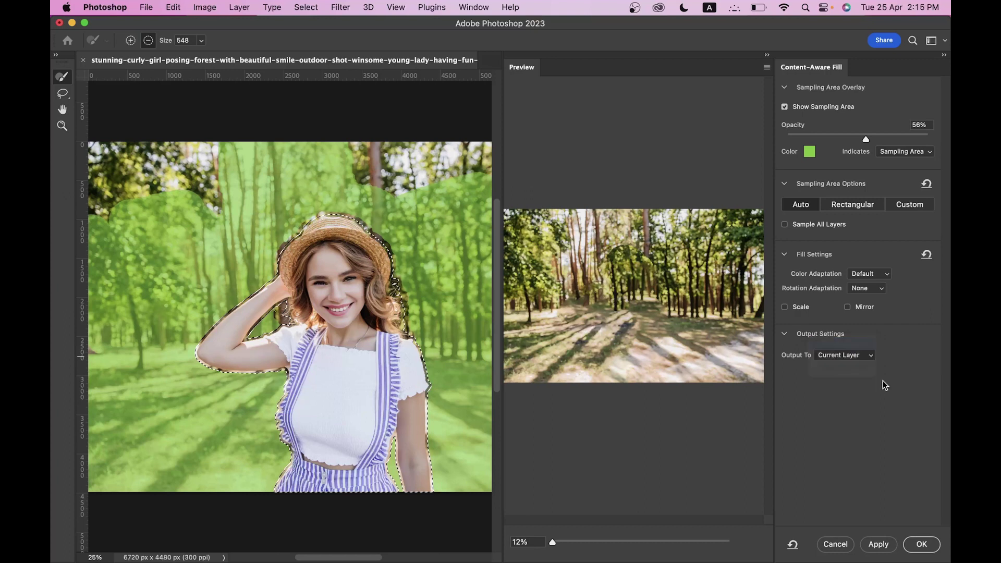
pyautogui.click(921, 546)
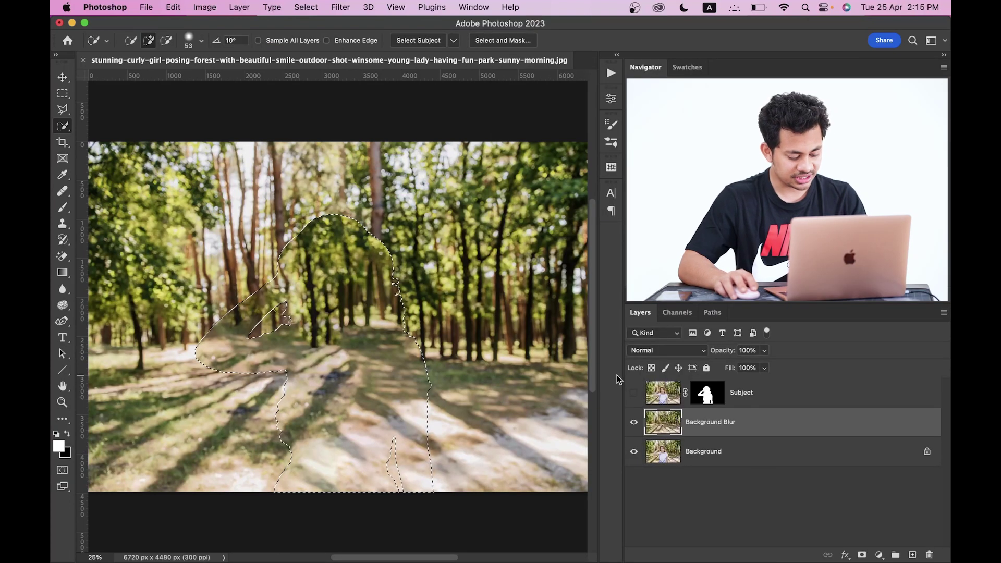
pyautogui.press('super+d')
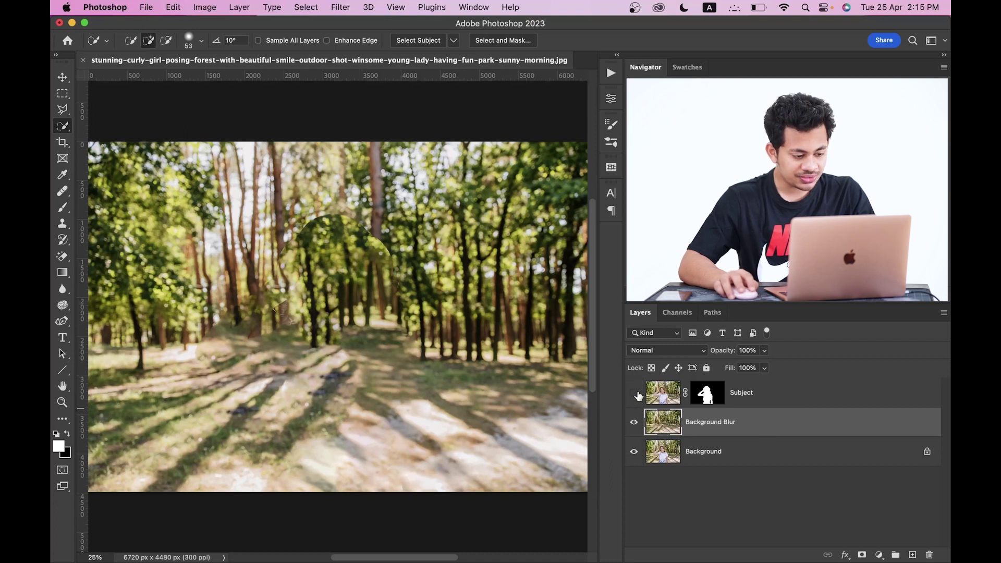
# - Toggle the Subject layer's visibility repeatedly to compare the filled background with and without the woman
pyautogui.click(636, 394)
pyautogui.click(637, 394)
pyautogui.click(637, 394)
pyautogui.click(636, 395)
pyautogui.click(637, 394)
pyautogui.click(637, 394)
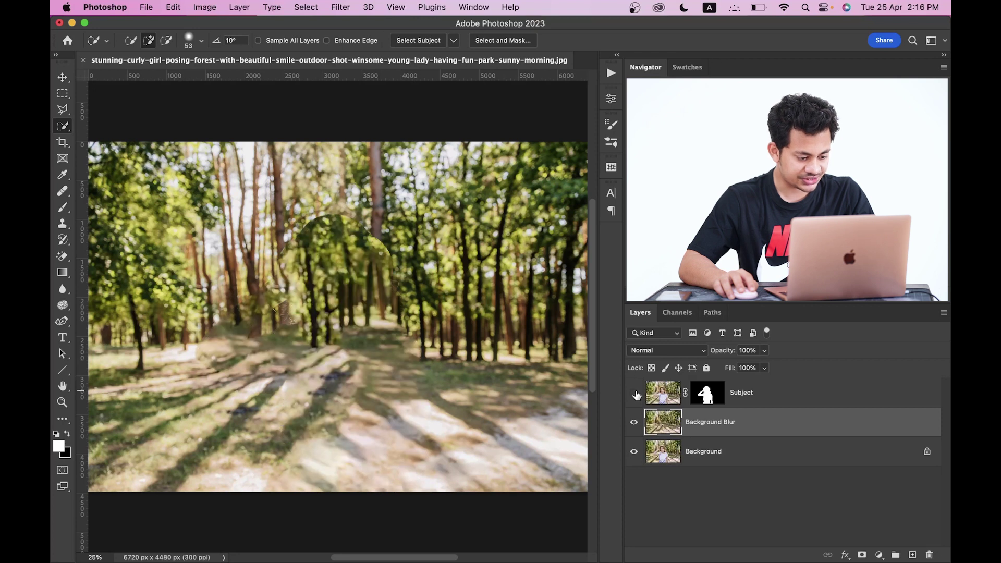
pyautogui.click(637, 395)
pyautogui.click(637, 394)
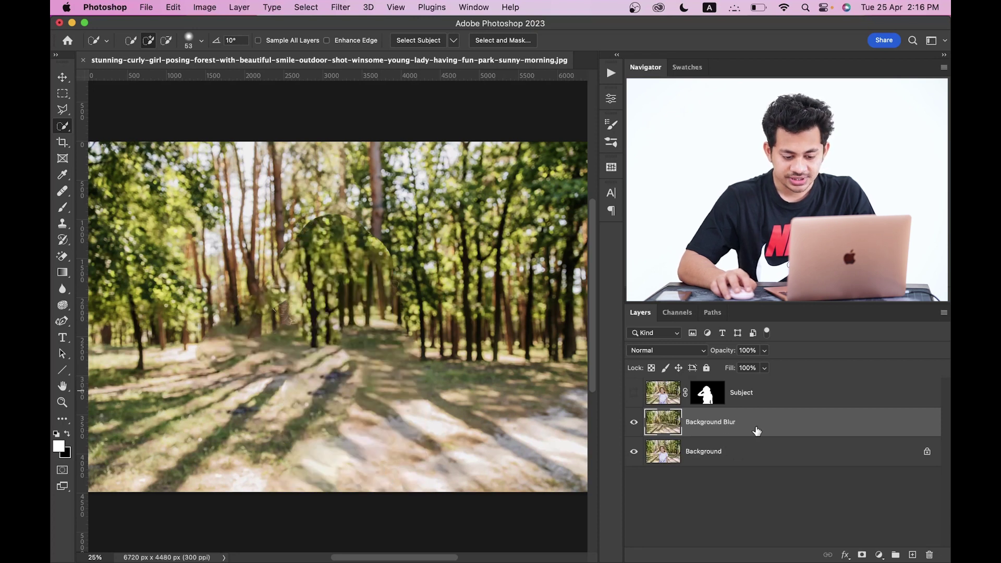
# - Convert the Background Blur layer to a smart object and start a Tilt-Shift blur on it
pyautogui.rightClick(783, 431)
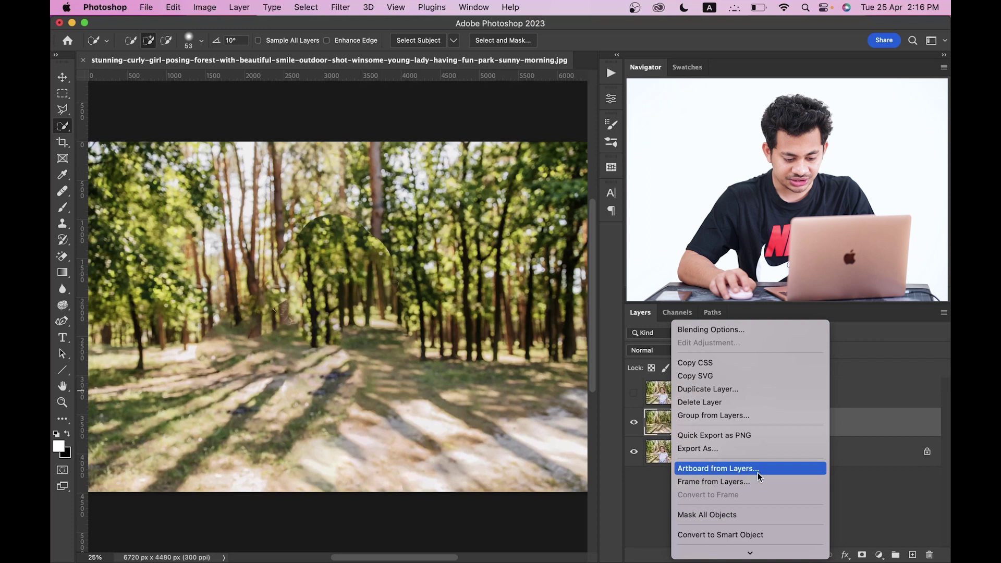
pyautogui.click(755, 534)
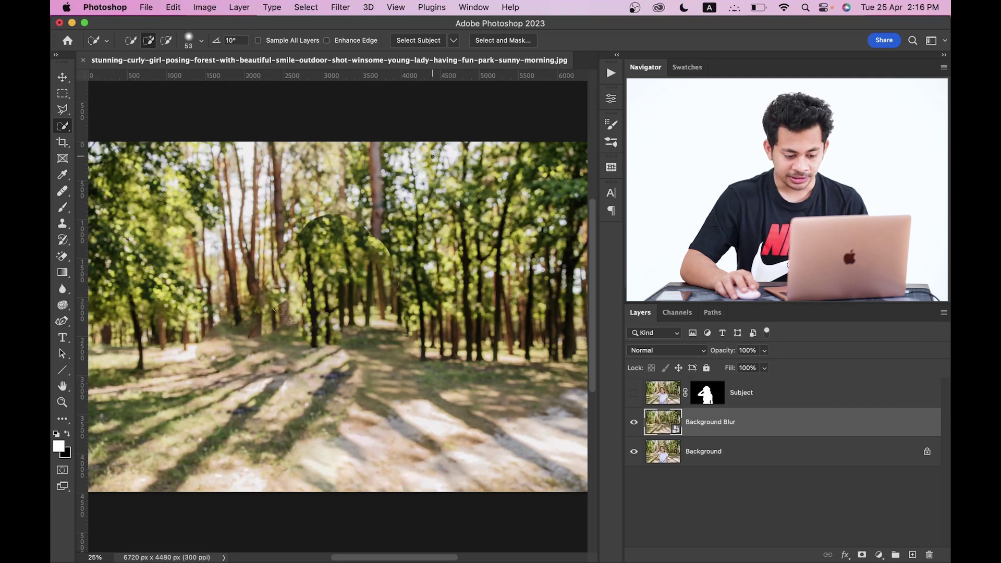
pyautogui.click(340, 8)
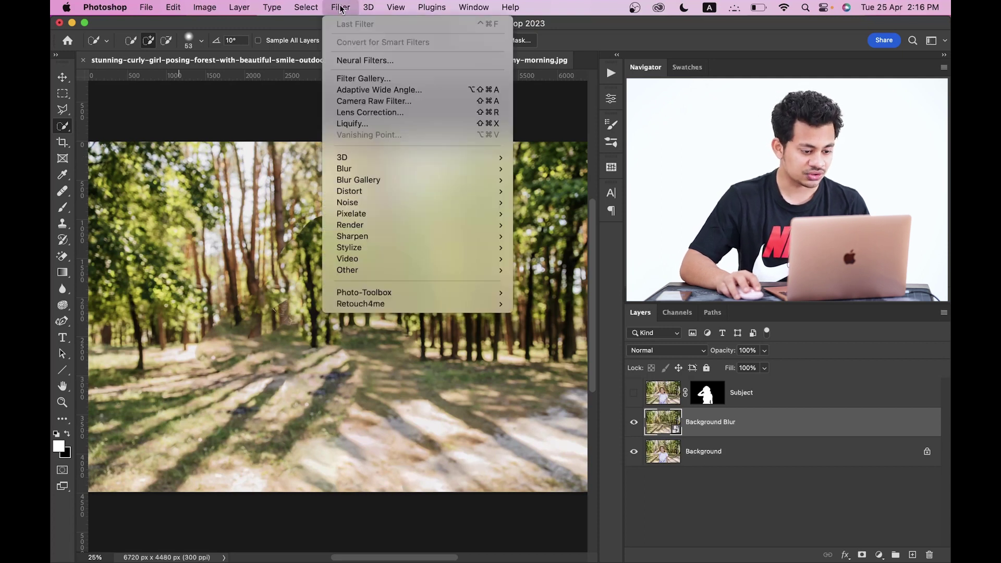
pyautogui.moveTo(401, 181)
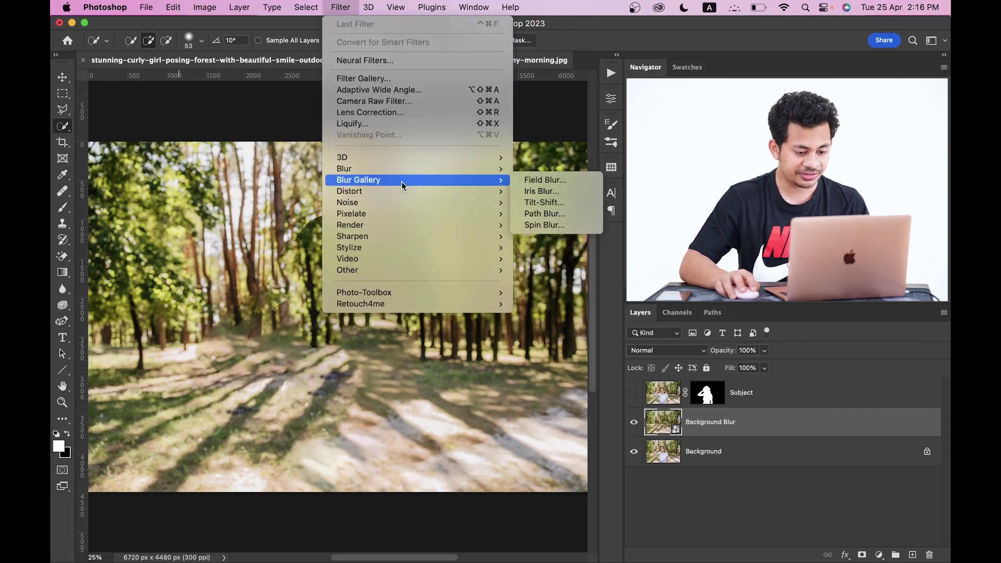
pyautogui.click(559, 204)
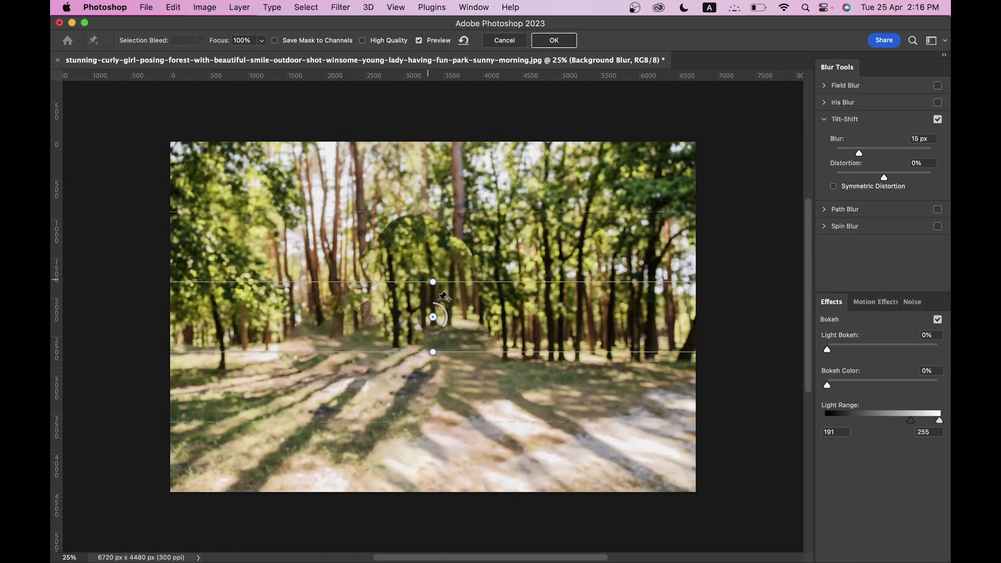
# - Move the tilt-shift focus centre below the photo's lower edge, raise its upper transition line and set the blur to 152 px
pyautogui.moveTo(435, 319); pyautogui.dragTo(435, 516)
pyautogui.click(896, 151)
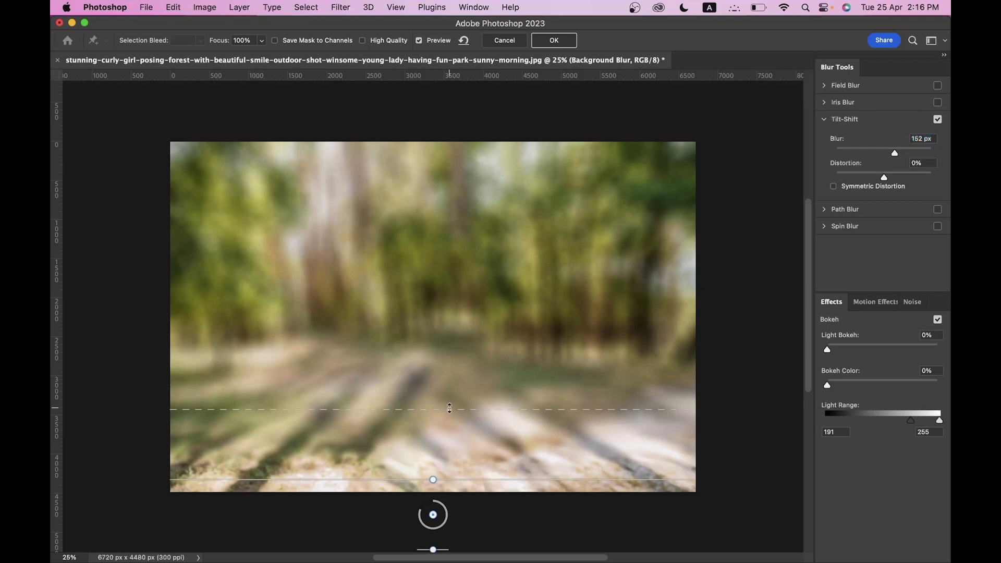
pyautogui.moveTo(449, 409); pyautogui.dragTo(450, 364)
pyautogui.moveTo(433, 516); pyautogui.dragTo(435, 554)
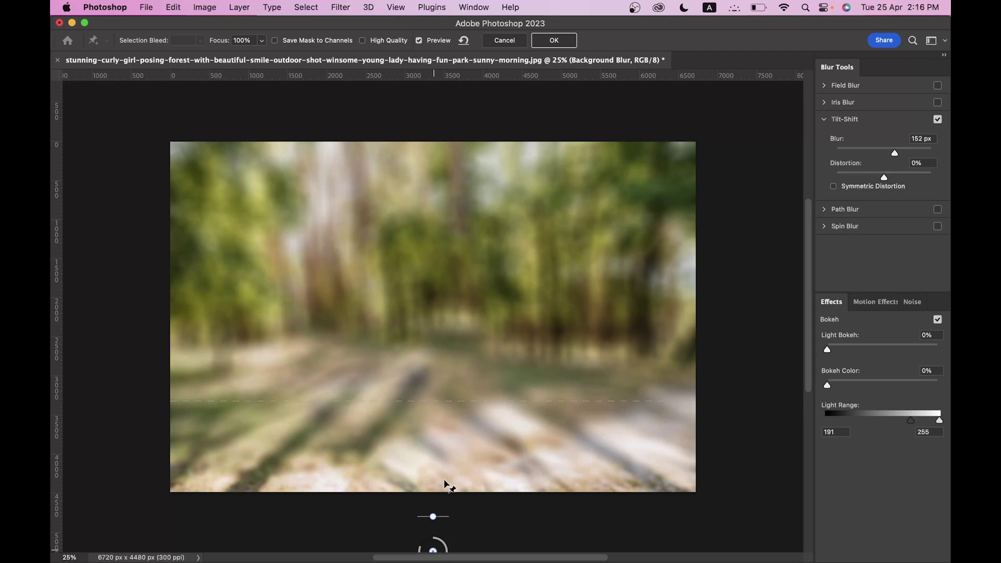
pyautogui.press('super+minus')
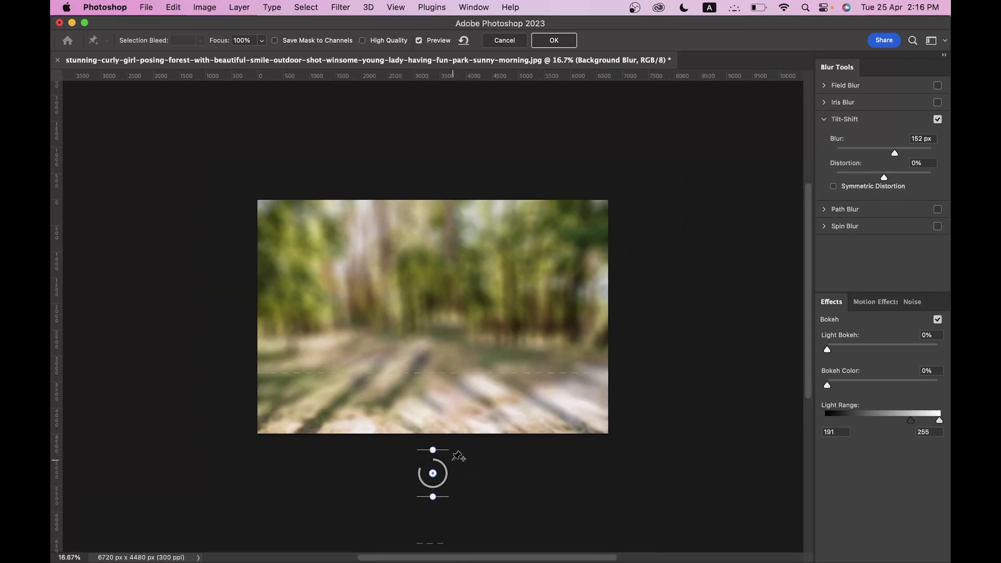
pyautogui.moveTo(433, 474); pyautogui.dragTo(432, 500)
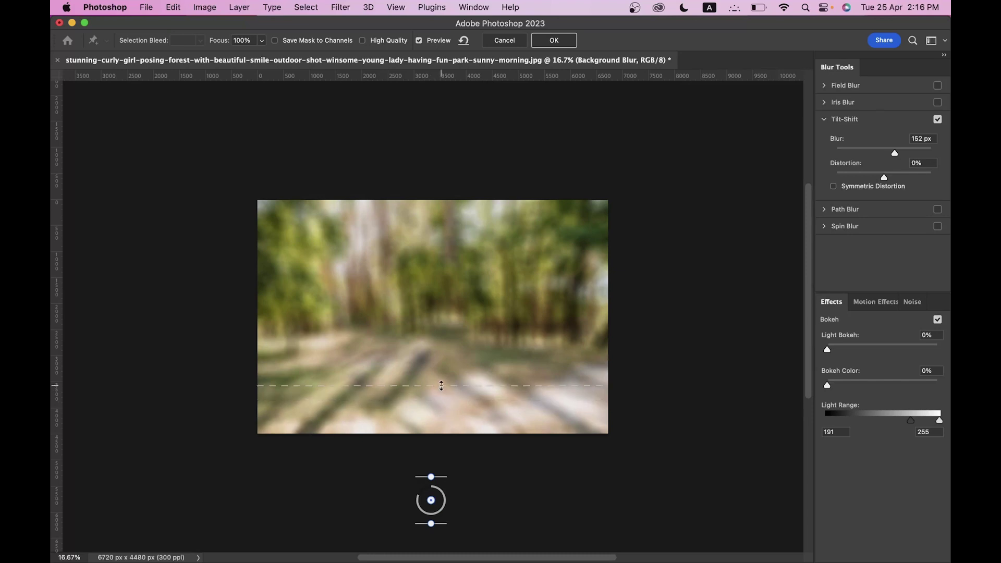
pyautogui.moveTo(442, 383); pyautogui.dragTo(445, 361)
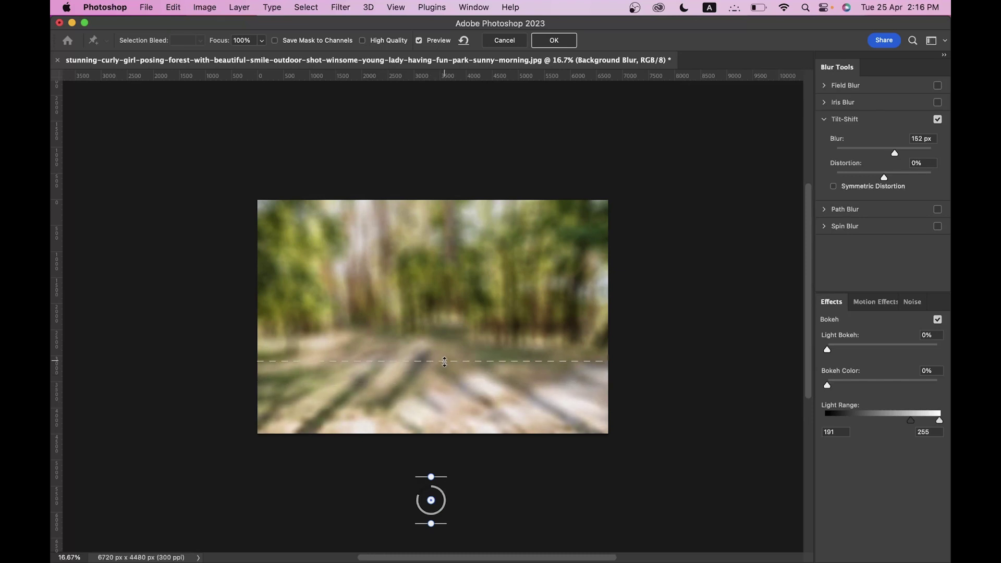
pyautogui.press('super+equal')
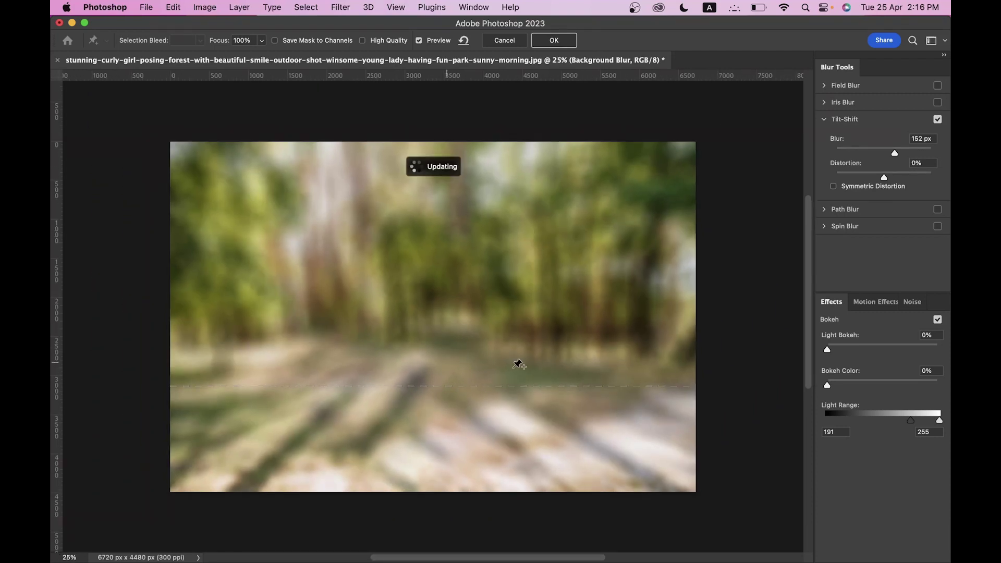
# - Set the tilt-shift blur to 165 px, Light Bokeh to 53% and the Light Range to 181–182
pyautogui.moveTo(896, 147); pyautogui.dragTo(898, 152)
pyautogui.scroll(-1, 850, 343)
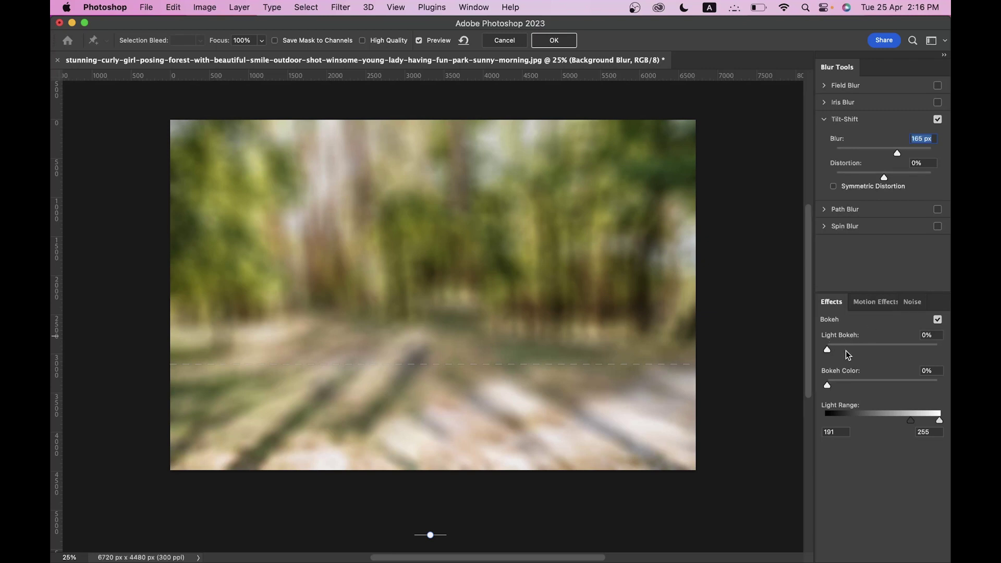
pyautogui.moveTo(906, 419)
pyautogui.mouseDown()
pyautogui.moveTo(865, 417)
pyautogui.moveTo(900, 419)
pyautogui.mouseUp()
pyautogui.moveTo(877, 348); pyautogui.dragTo(887, 348)
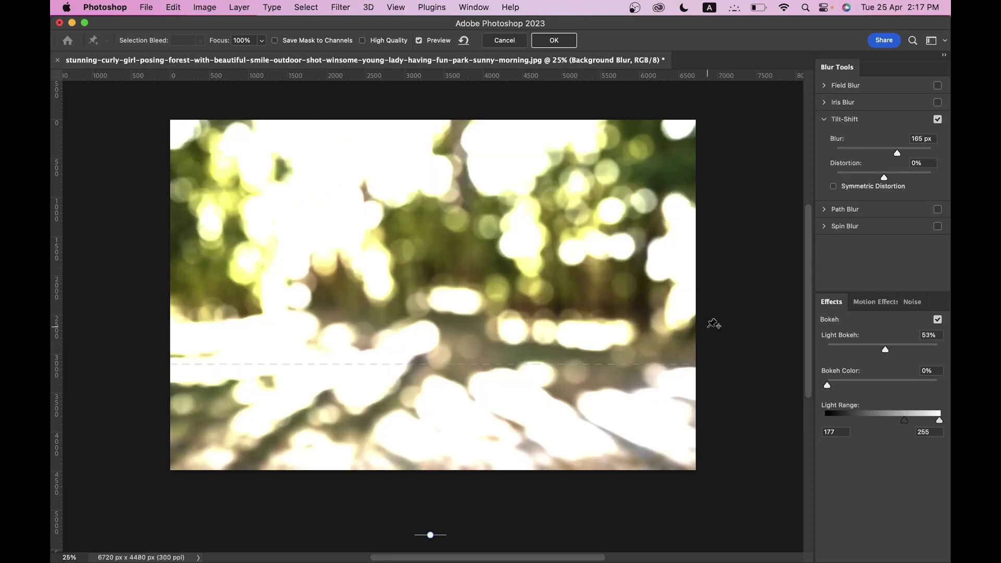
pyautogui.scroll(1, 712, 324)
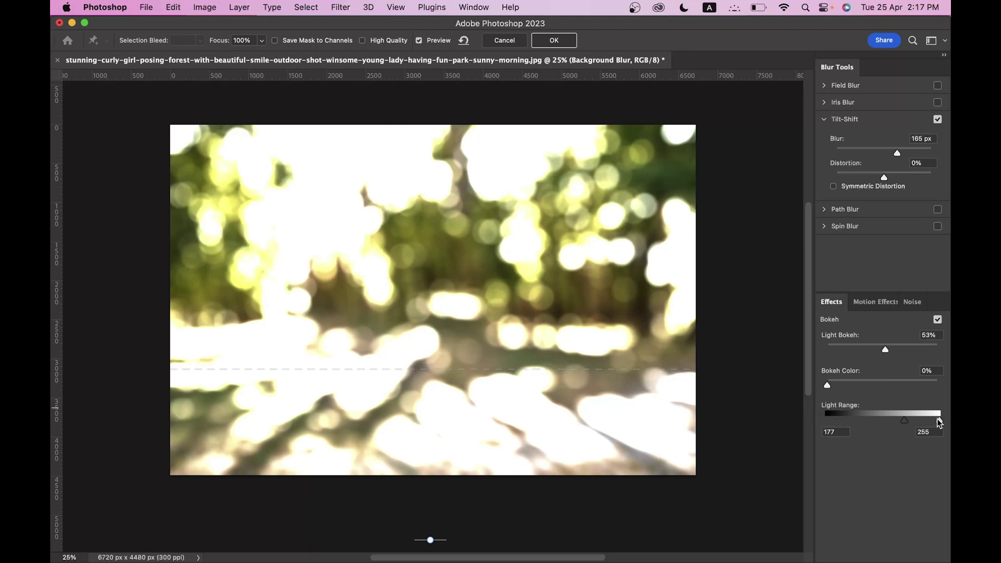
pyautogui.moveTo(905, 421)
pyautogui.mouseDown()
pyautogui.moveTo(850, 417)
pyautogui.moveTo(939, 426)
pyautogui.moveTo(908, 423)
pyautogui.mouseUp()
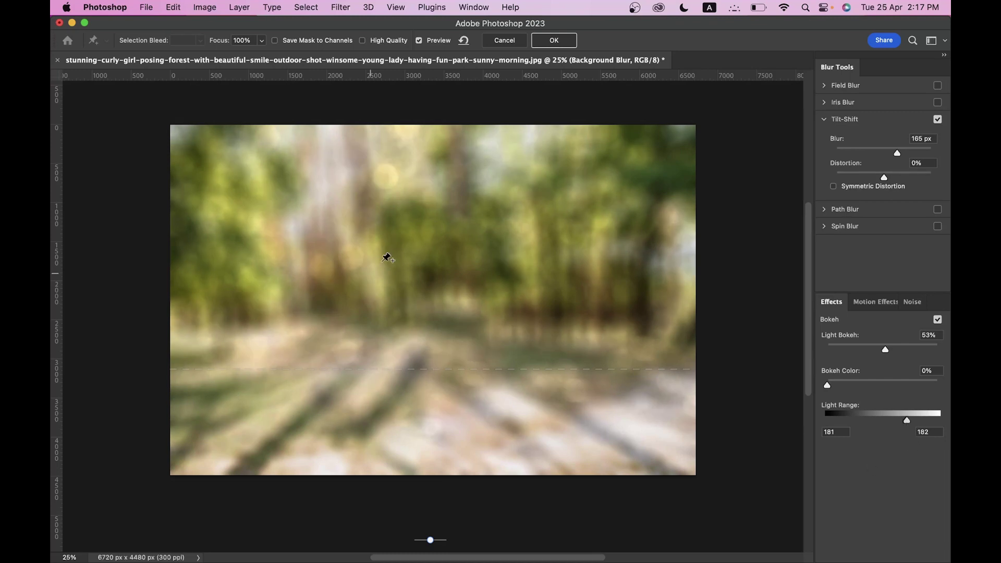
# - Set the blur to 224 px and the Light Range to 233–234, and apply the Tilt-Shift filter
pyautogui.click(909, 153)
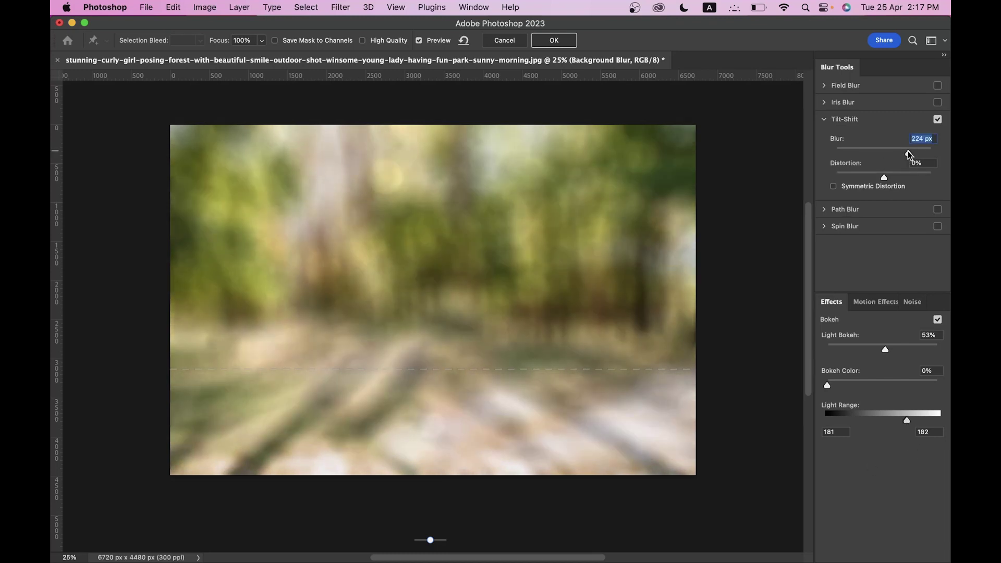
pyautogui.click(908, 154)
pyautogui.click(909, 154)
pyautogui.moveTo(909, 425); pyautogui.dragTo(931, 425)
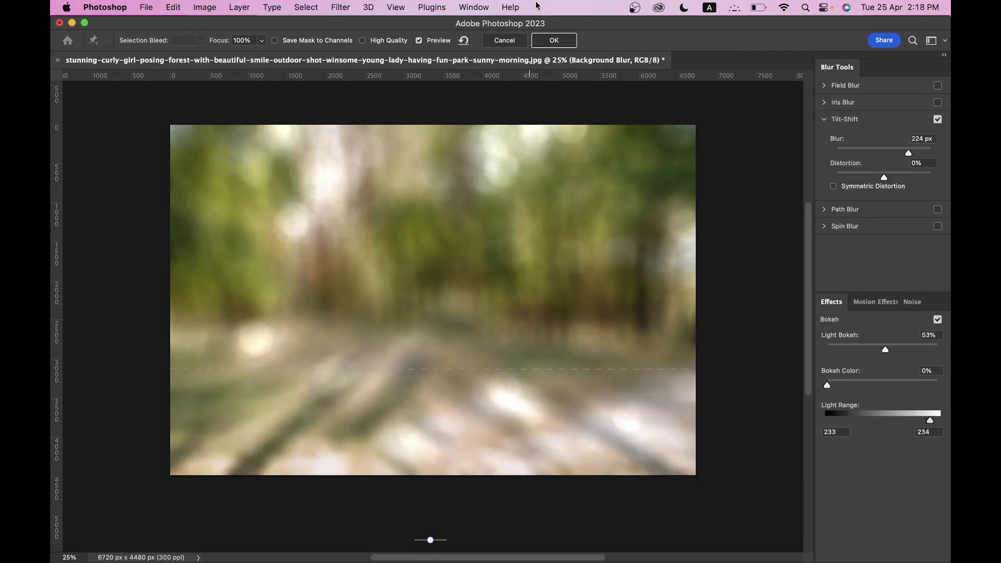
pyautogui.click(554, 41)
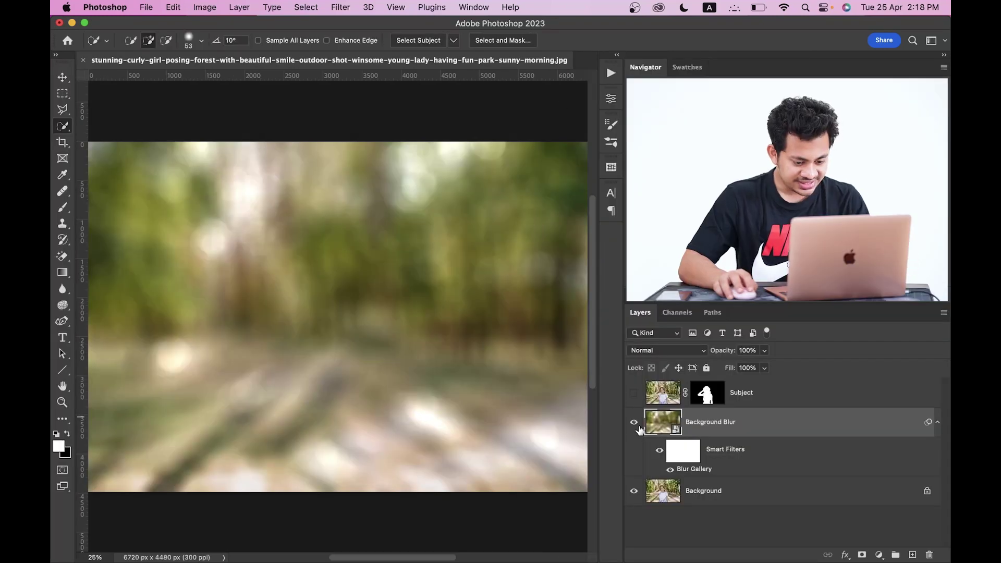
# - Compare the photo with Background Blur hidden and shown, and turn the Subject layer on over the blurred background
pyautogui.click(638, 426)
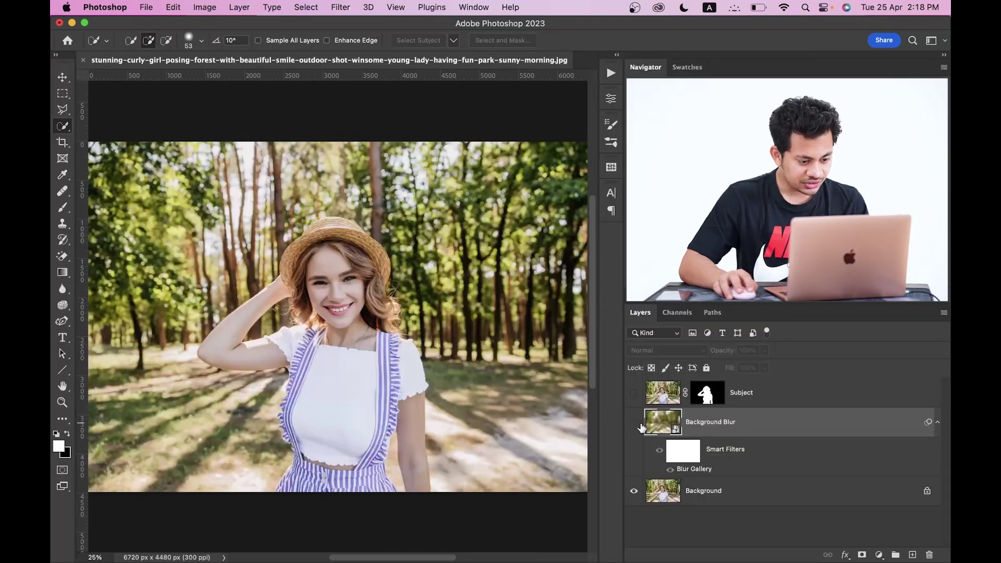
pyautogui.click(638, 425)
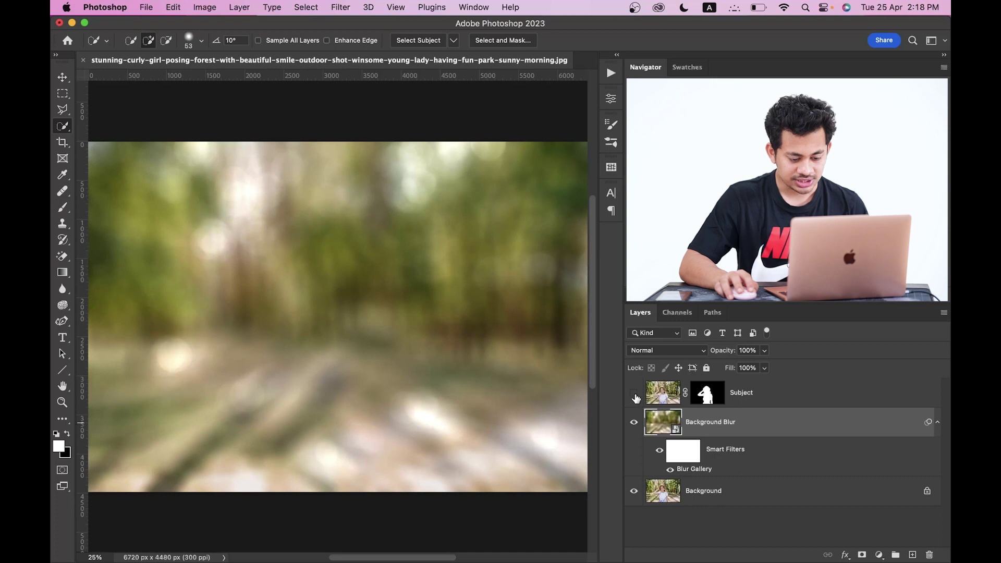
pyautogui.click(634, 394)
pyautogui.click(634, 394)
pyautogui.click(633, 394)
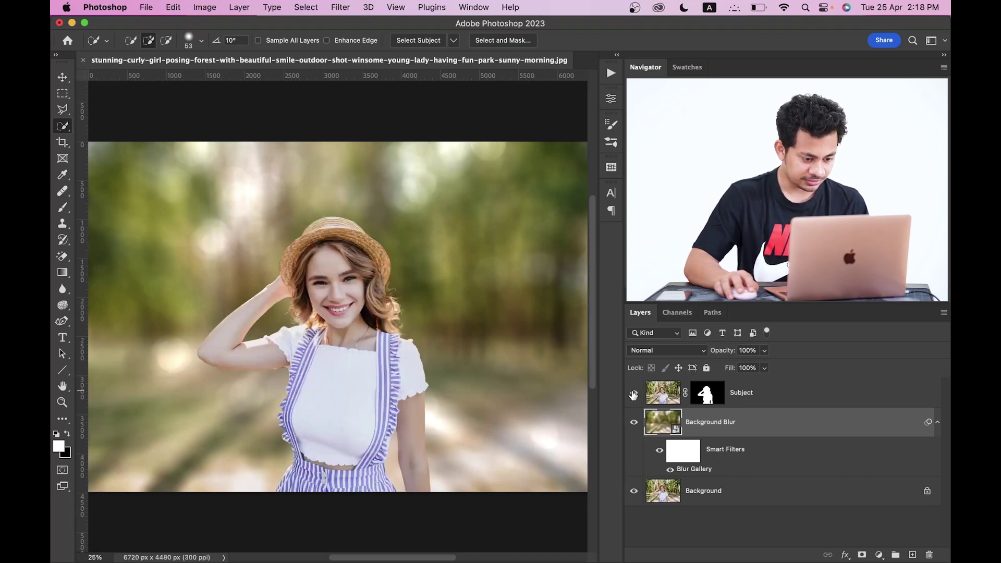
pyautogui.click(634, 395)
pyautogui.click(633, 395)
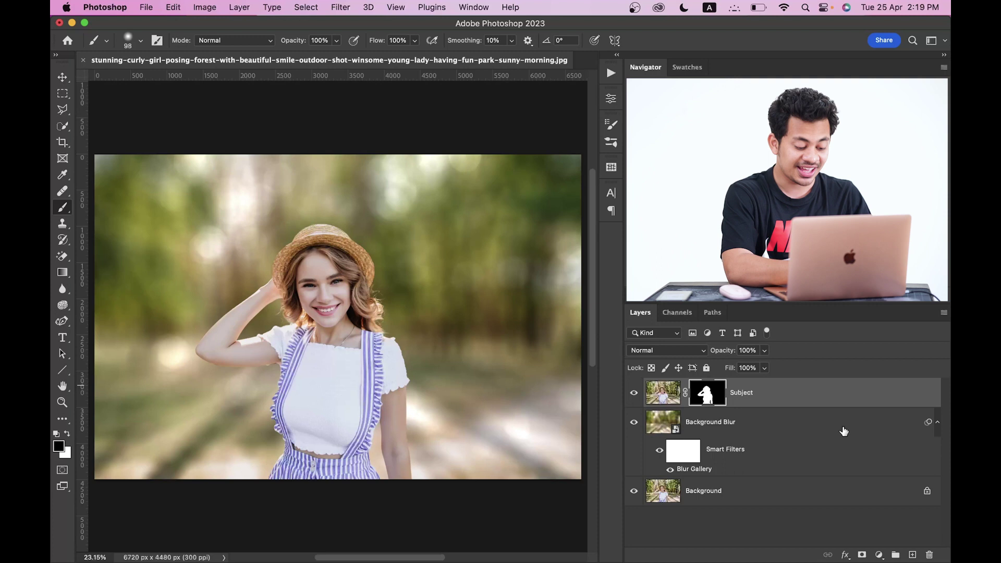
# - Stamp all visible layers into a new layer above Subject and convert it to a smart object
pyautogui.press('super+alt+shift+e')
pyautogui.press('x')
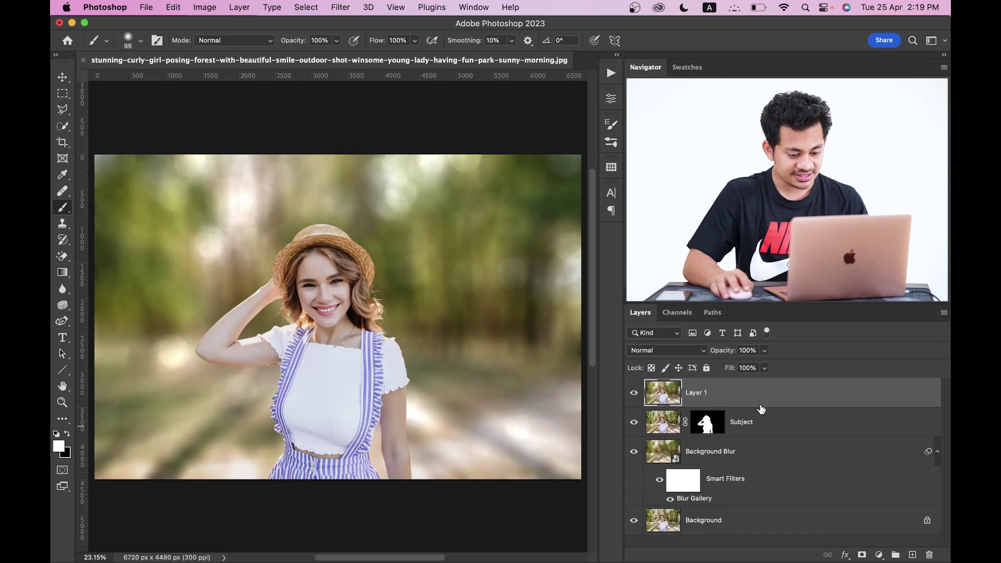
pyautogui.rightClick(748, 398)
pyautogui.scroll(-5, 811, 503)
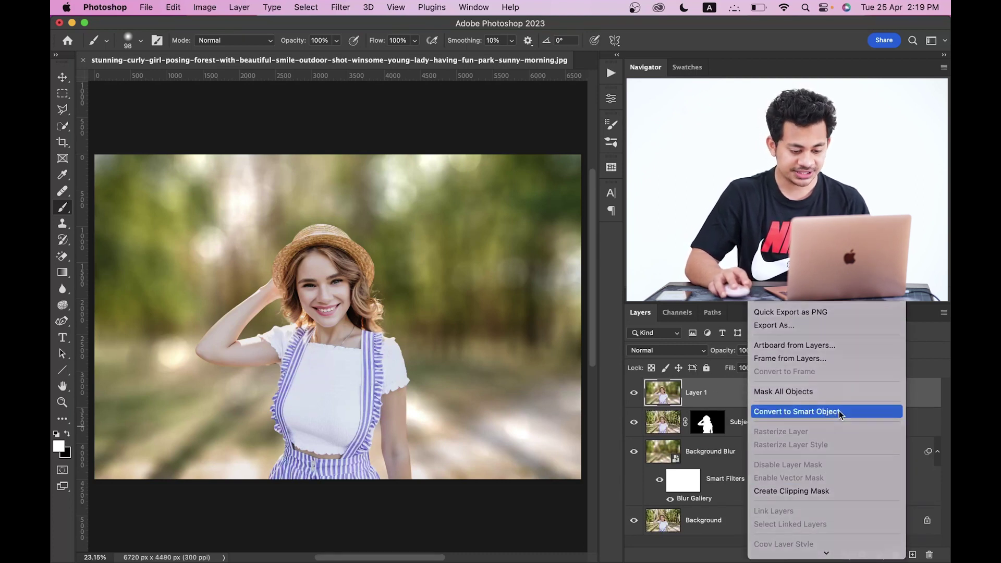
pyautogui.click(828, 414)
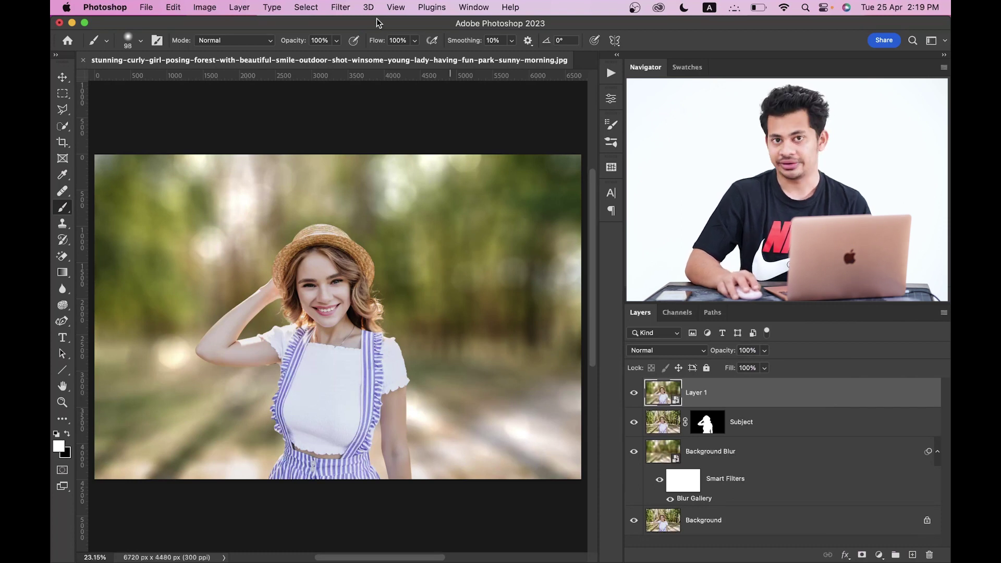
# - Open the merged layer in the Camera Raw Filter and set Exposure to -0.30, Contrast to +26 and Highlights to -100
pyautogui.click(340, 7)
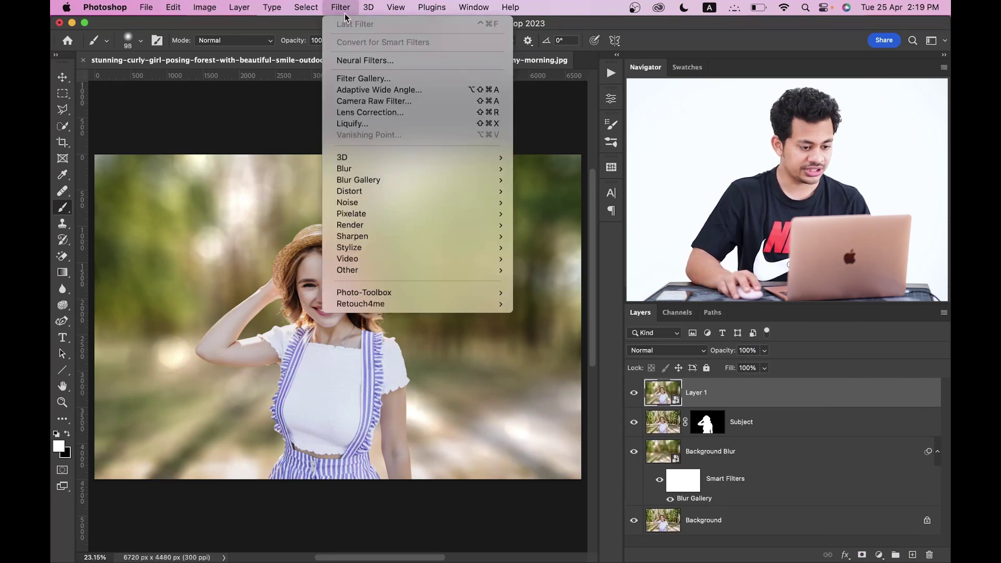
pyautogui.click(380, 102)
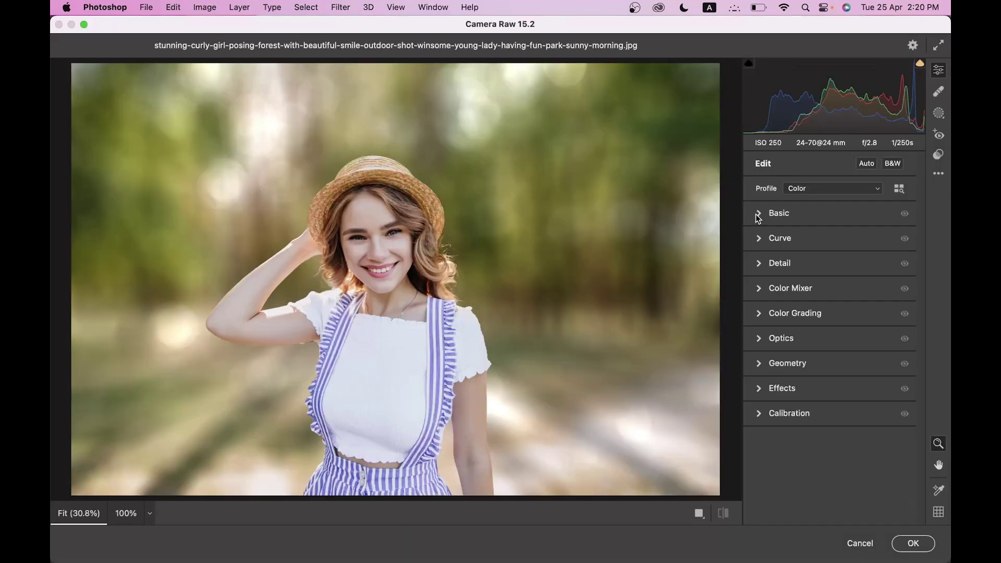
pyautogui.click(757, 216)
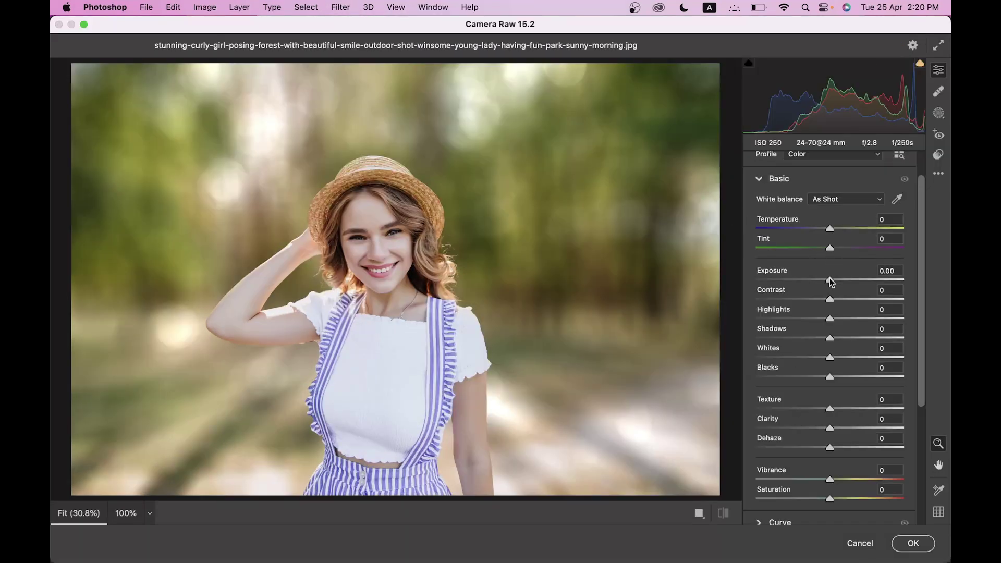
pyautogui.moveTo(830, 278); pyautogui.dragTo(825, 277)
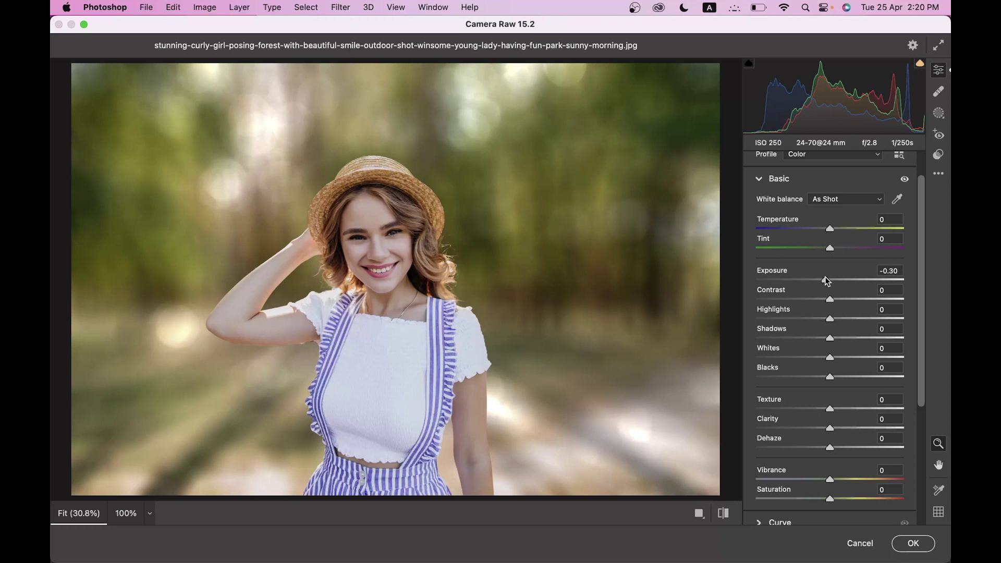
pyautogui.moveTo(843, 298); pyautogui.dragTo(700, 312)
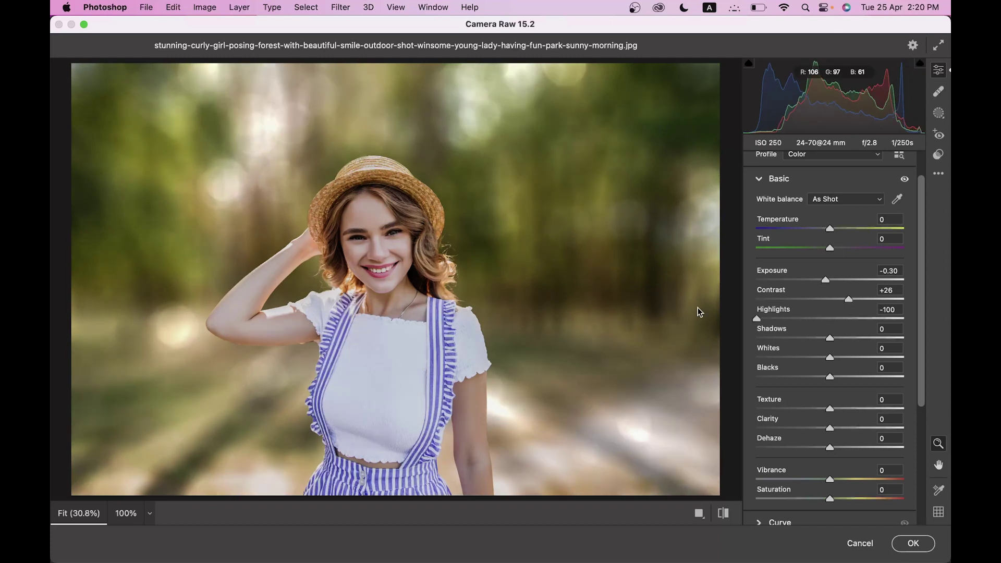
pyautogui.moveTo(771, 312); pyautogui.dragTo(643, 312)
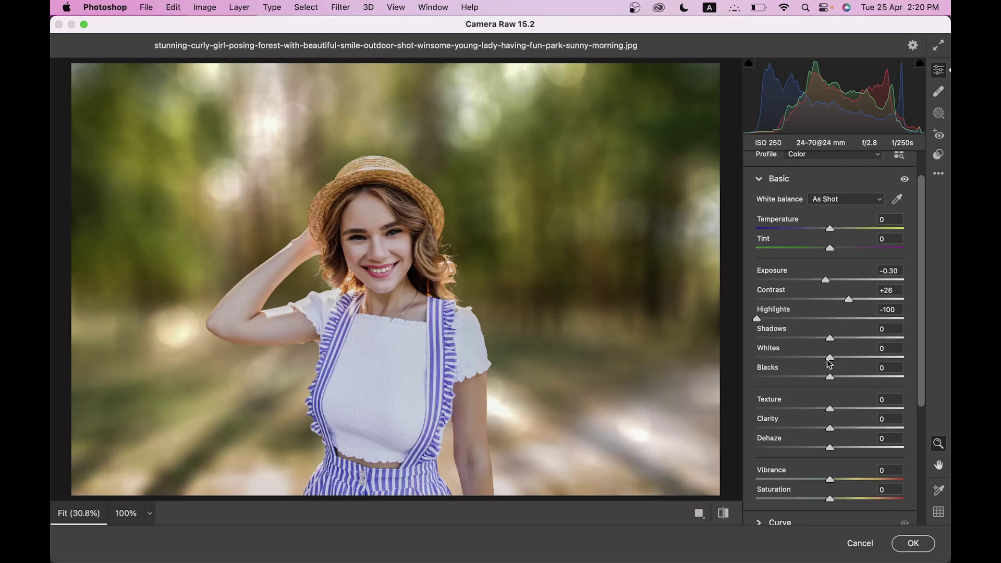
# - Try adjusting Shadows, reset it to 0, and set Whites to +4 and Blacks to -26
pyautogui.moveTo(853, 381); pyautogui.dragTo(858, 382)
pyautogui.doubleClick(846, 381)
pyautogui.doubleClick(856, 378)
pyautogui.moveTo(830, 338); pyautogui.dragTo(812, 338)
pyautogui.doubleClick(812, 338)
pyautogui.moveTo(830, 358); pyautogui.dragTo(812, 377)
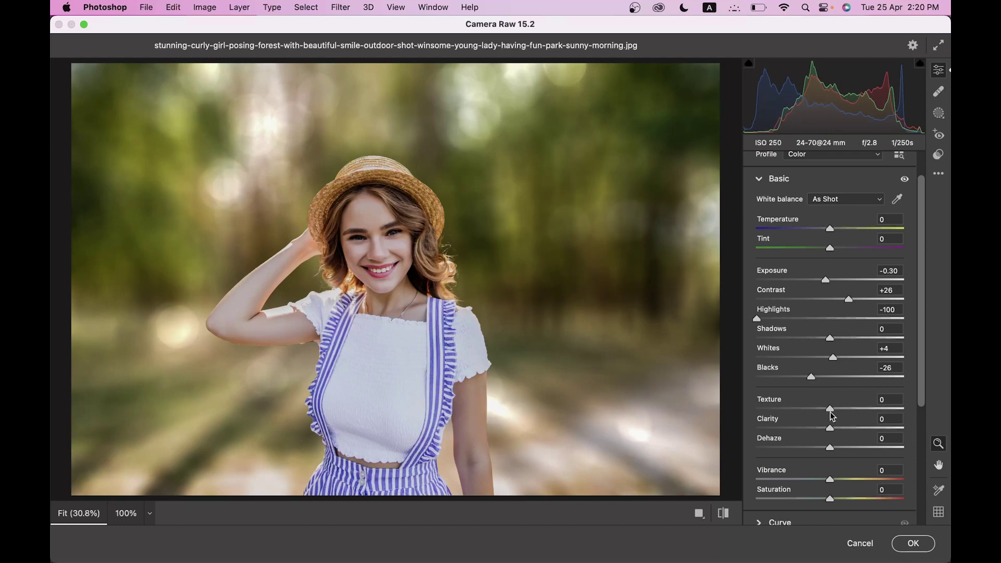
# - Set Texture to +5 and Vibrance to +21
pyautogui.moveTo(831, 406); pyautogui.dragTo(834, 409)
pyautogui.moveTo(921, 202); pyautogui.dragTo(921, 269)
pyautogui.click(844, 385)
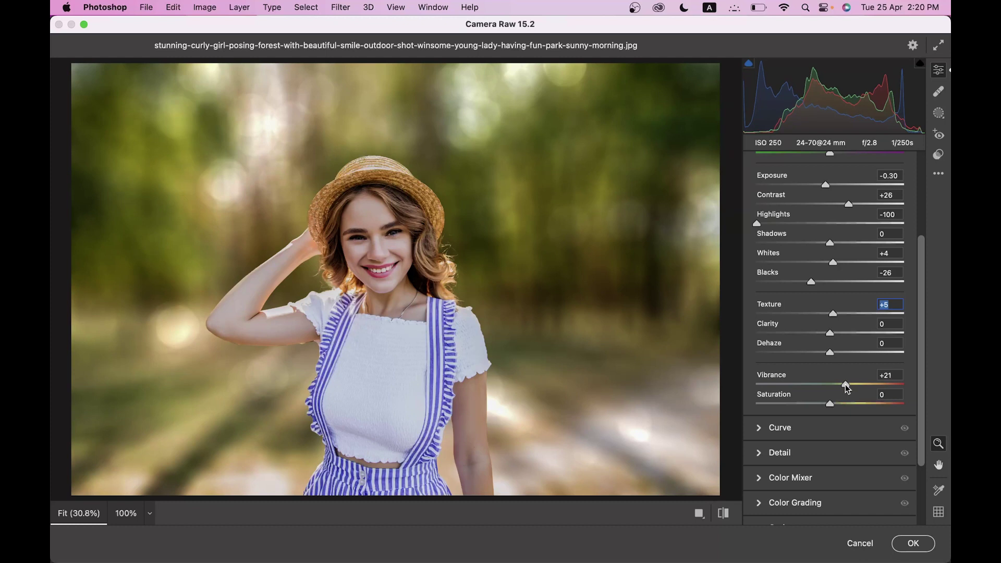
# - Switch repeatedly between the before and after views to compare the photo with and without the Camera Raw adjustments
pyautogui.click(725, 515)
pyautogui.click(725, 514)
pyautogui.click(725, 514)
pyautogui.click(725, 514)
pyautogui.click(725, 514)
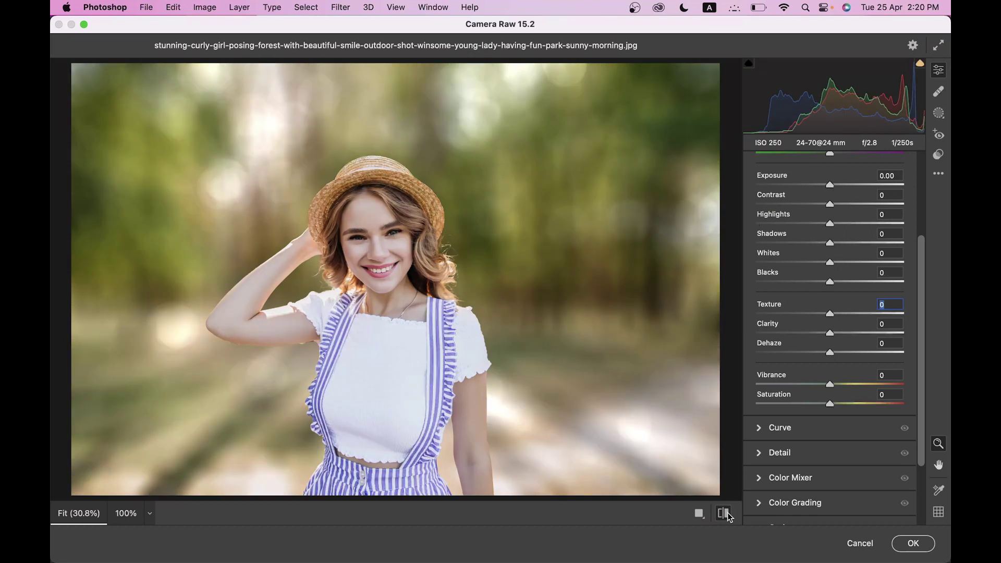
pyautogui.click(727, 513)
pyautogui.click(726, 513)
pyautogui.click(725, 513)
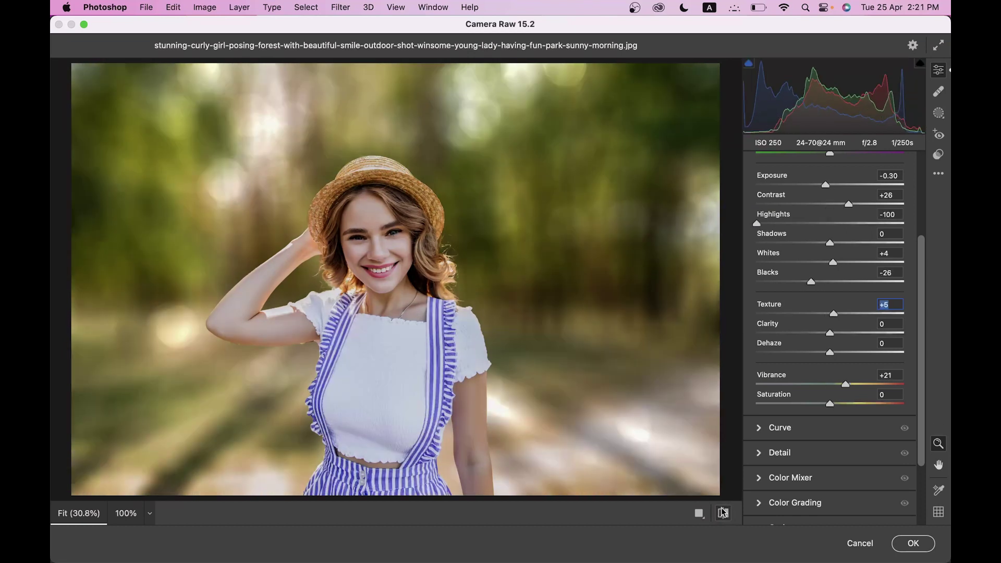
# - Add a shadows point to the Curve adjustment with input 65 and output 56
pyautogui.moveTo(923, 249); pyautogui.dragTo(919, 353)
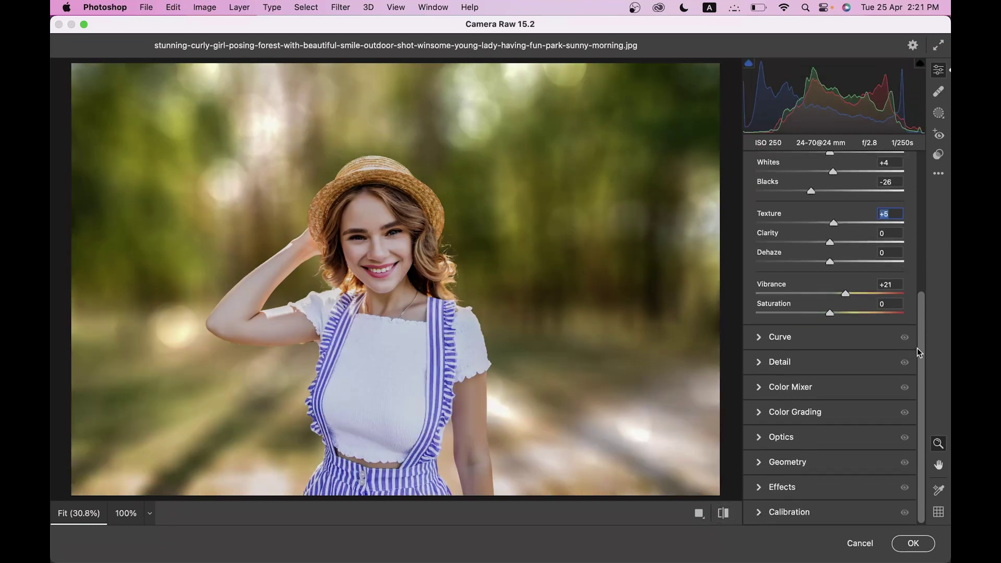
pyautogui.click(857, 337)
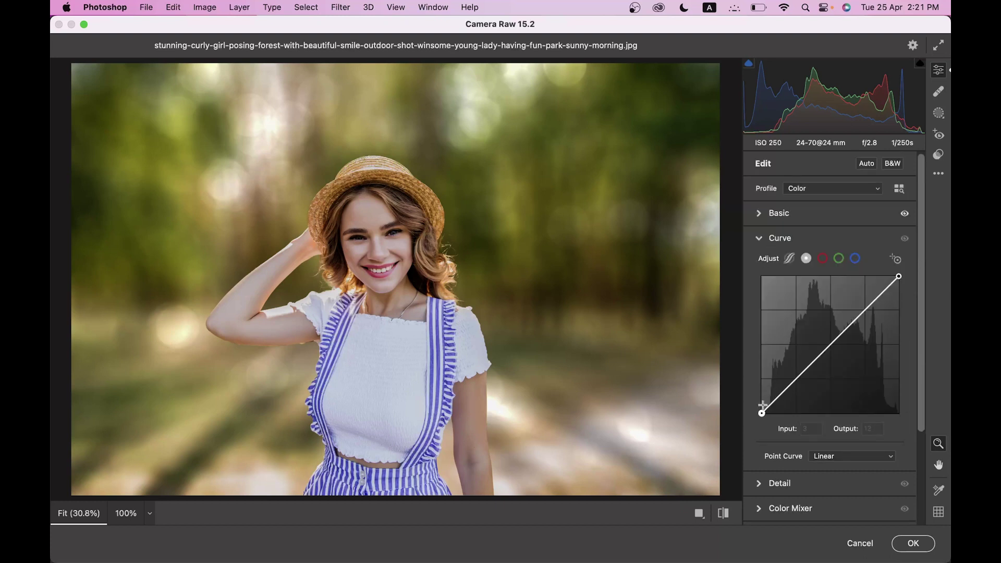
pyautogui.click(797, 380)
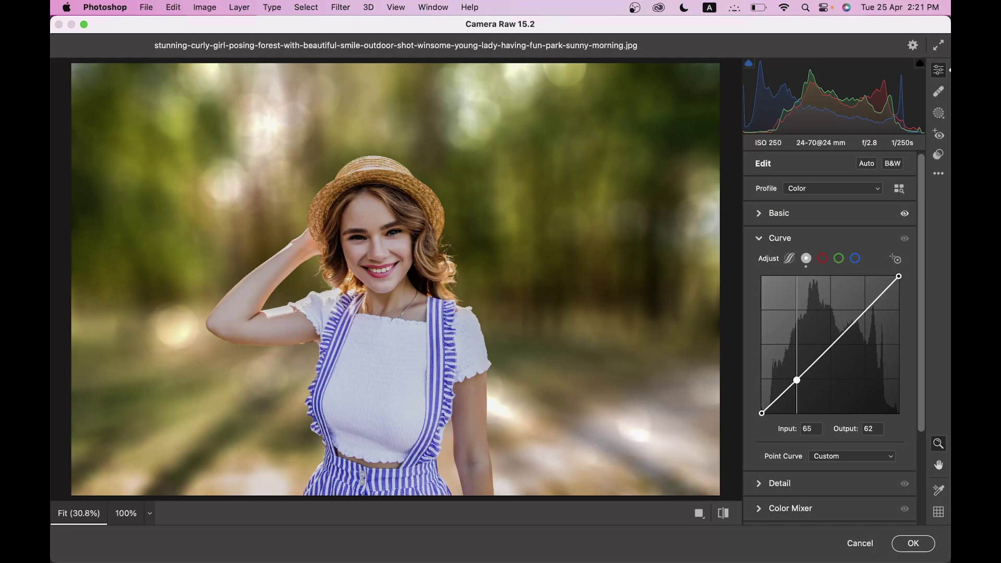
pyautogui.moveTo(797, 380); pyautogui.dragTo(797, 384)
pyautogui.press('Up')
pyautogui.press('Up')
pyautogui.press('Up')
pyautogui.press('Up')
pyautogui.press('Up')
pyautogui.press('Up')
pyautogui.press('Up')
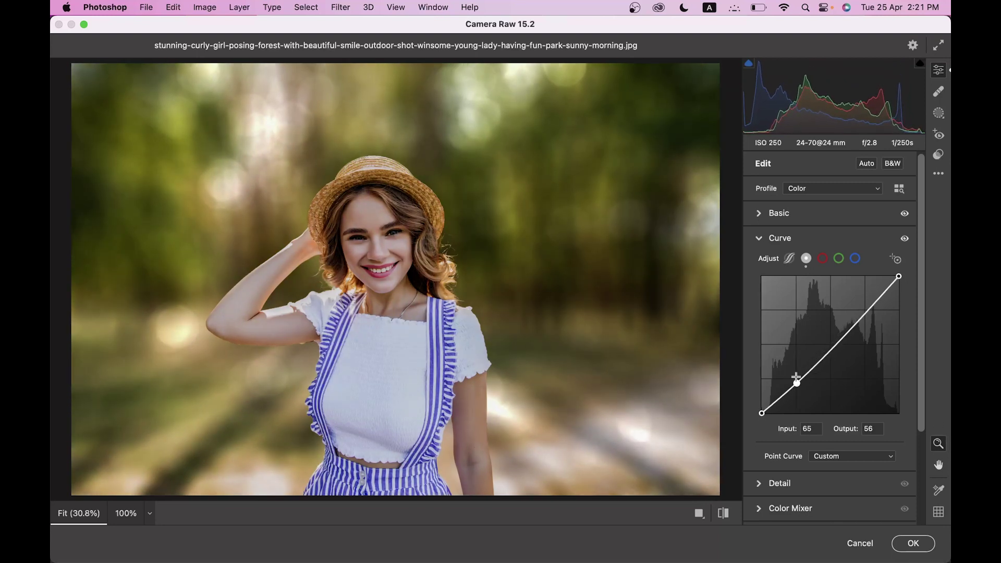
# - Add a midtone point to the curve with input 129 and output 122
pyautogui.click(837, 343)
pyautogui.moveTo(836, 344); pyautogui.dragTo(831, 347)
pyautogui.press('Up')
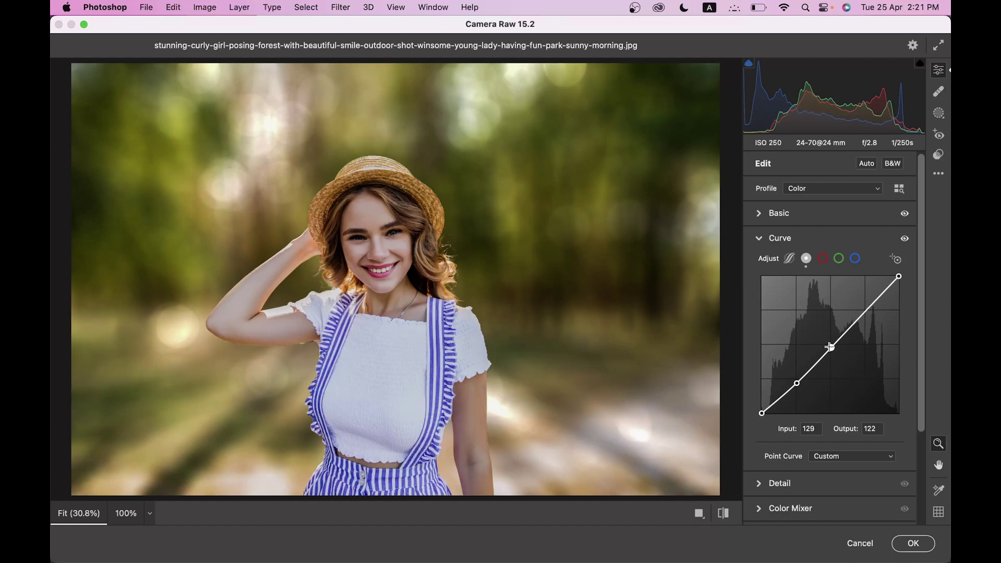
# - Add a highlights point to the curve and lower it to the three-quarter gridline intersection on the diagonal
pyautogui.moveTo(880, 295); pyautogui.dragTo(865, 301)
pyautogui.press('Down')
pyautogui.press('Down')
pyautogui.press('Down')
pyautogui.press('Down')
pyautogui.press('Down')
pyautogui.press('Down')
pyautogui.press('Down')
pyautogui.press('Down')
pyautogui.press('Down')
pyautogui.press('Down')
pyautogui.press('Down')
pyautogui.press('Down')
pyautogui.press('Down')
pyautogui.press('Down')
pyautogui.press('Down')
# - Switch the Curve adjustment off and on repeatedly to compare its effect on the photo
pyautogui.click(906, 239)
pyautogui.click(906, 239)
pyautogui.click(906, 239)
pyautogui.click(906, 238)
pyautogui.click(906, 239)
pyautogui.click(906, 239)
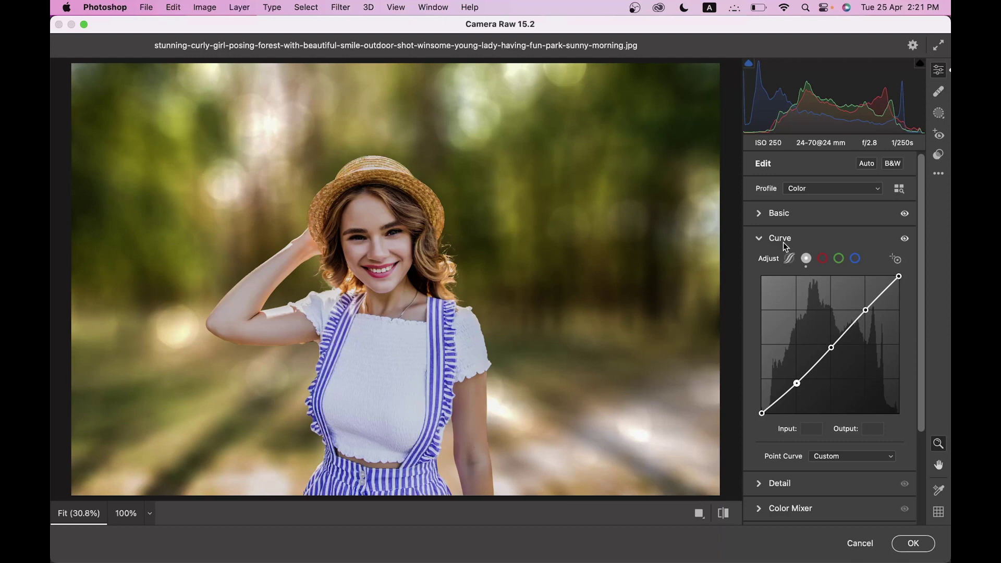
pyautogui.click(784, 240)
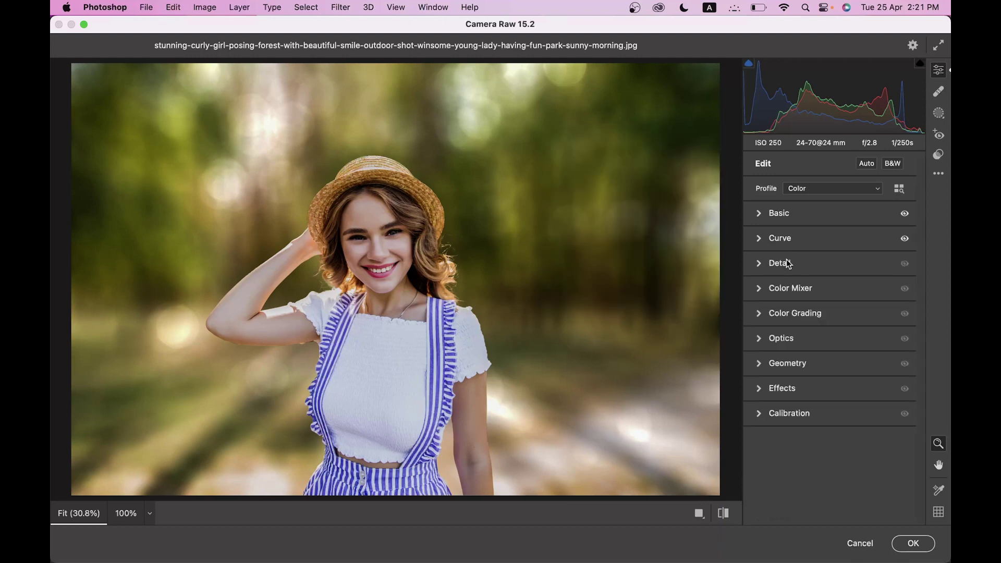
# - Set Sharpening to 40 and slightly raise Noise Reduction in the Detail settings
pyautogui.click(790, 263)
pyautogui.click(784, 294)
pyautogui.moveTo(785, 296); pyautogui.dragTo(796, 295)
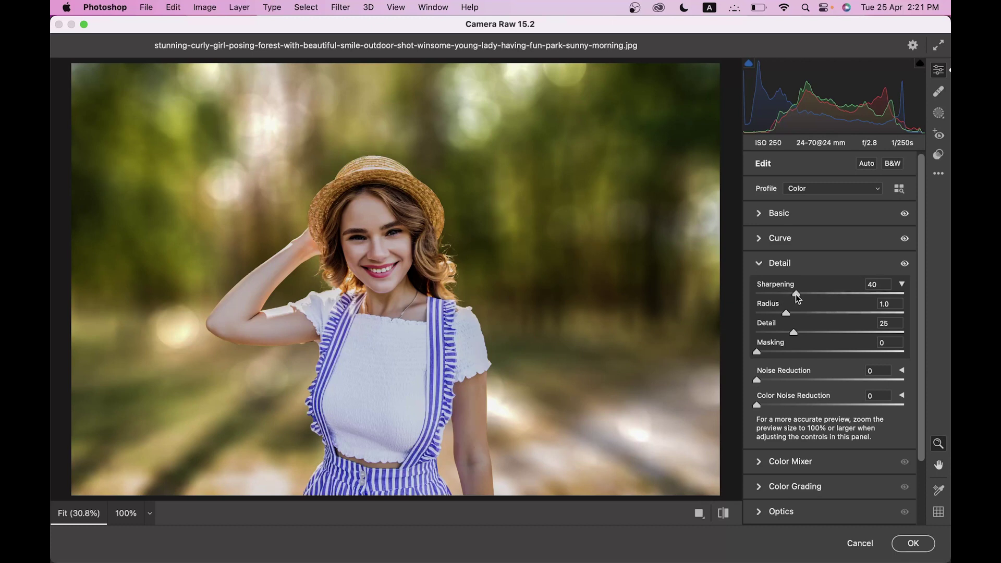
pyautogui.moveTo(758, 381); pyautogui.dragTo(765, 383)
pyautogui.moveTo(770, 381); pyautogui.dragTo(776, 383)
pyautogui.click(776, 263)
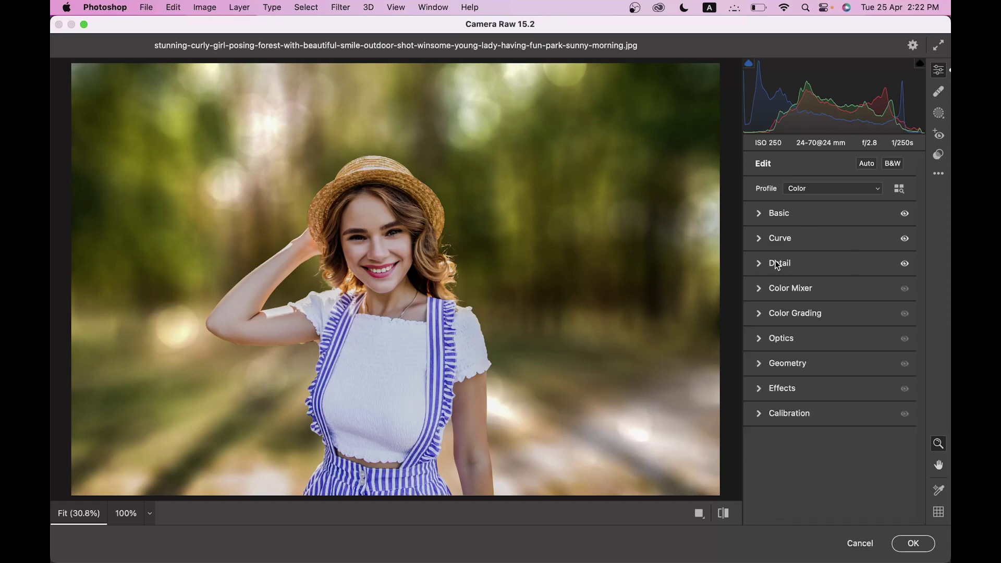
# - Try shifting the Reds hue in the Color Mixer, reset it to 0, and set the Oranges hue to -13
pyautogui.click(806, 294)
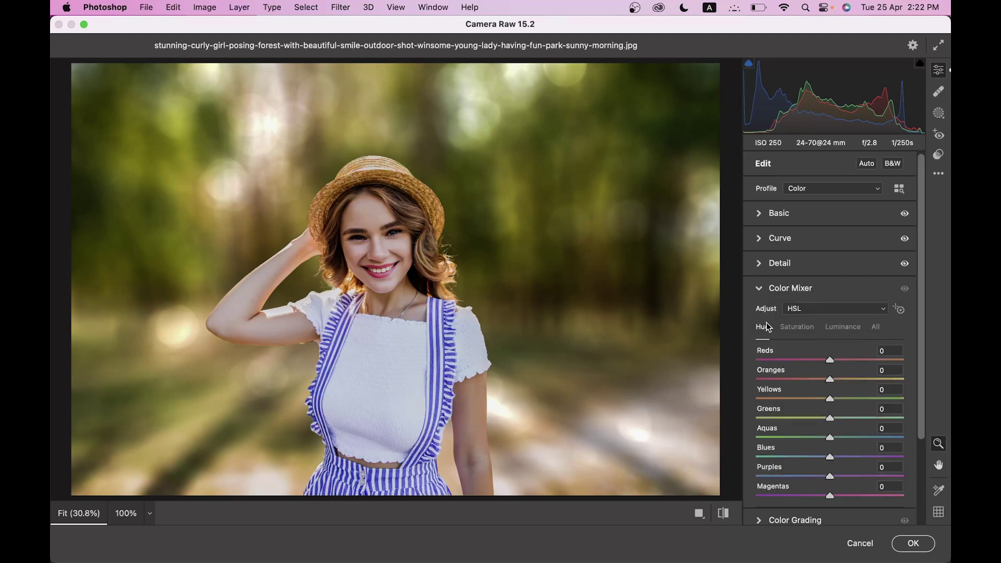
pyautogui.moveTo(830, 360); pyautogui.dragTo(837, 360)
pyautogui.doubleClick(838, 360)
pyautogui.moveTo(852, 359); pyautogui.dragTo(871, 360)
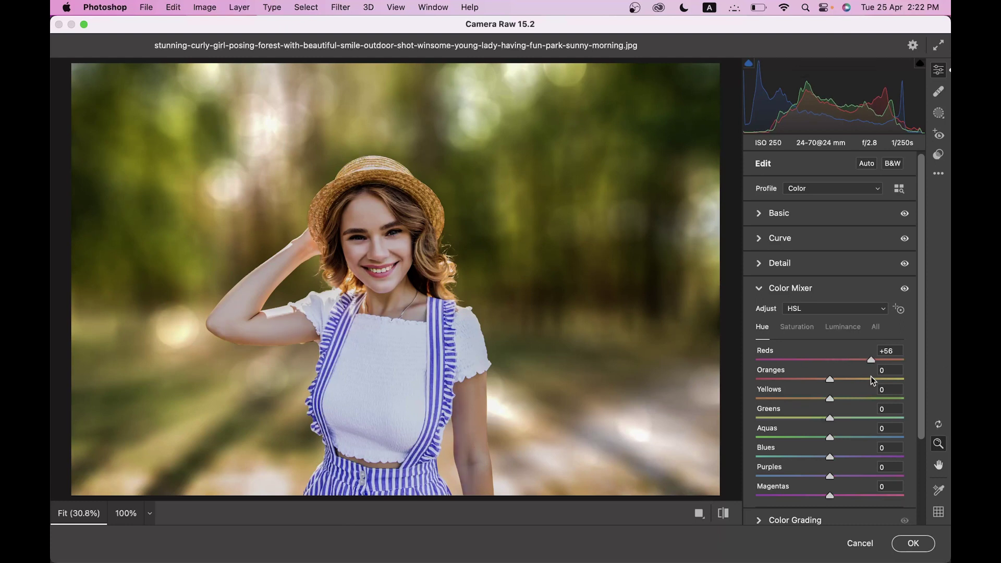
pyautogui.doubleClick(849, 359)
pyautogui.click(818, 380)
pyautogui.moveTo(821, 378); pyautogui.dragTo(820, 378)
# - Set the Greens hue to +52 and the Aquas hue to +66
pyautogui.moveTo(834, 418); pyautogui.dragTo(865, 415)
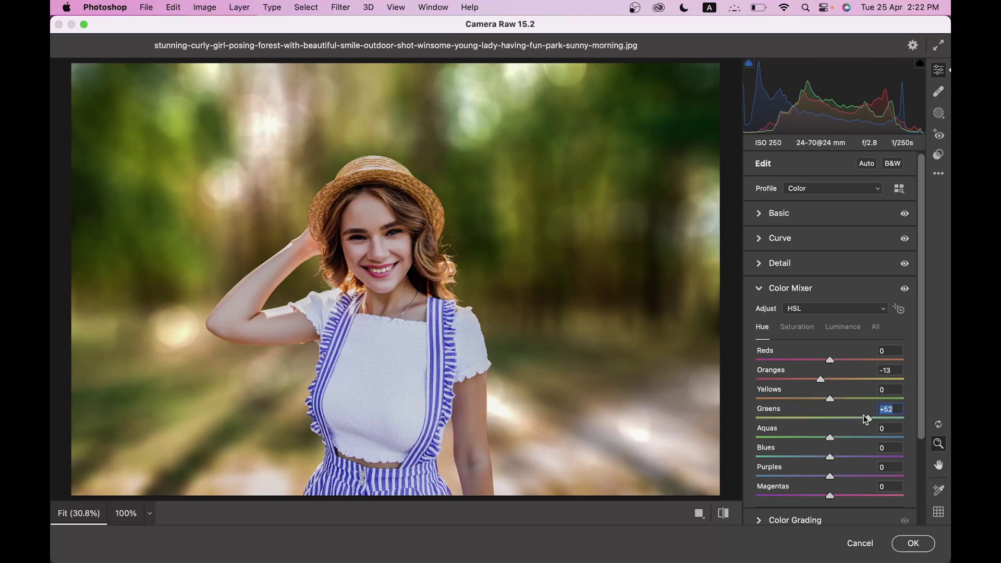
pyautogui.scroll(-1, 839, 386)
pyautogui.moveTo(844, 427); pyautogui.dragTo(862, 425)
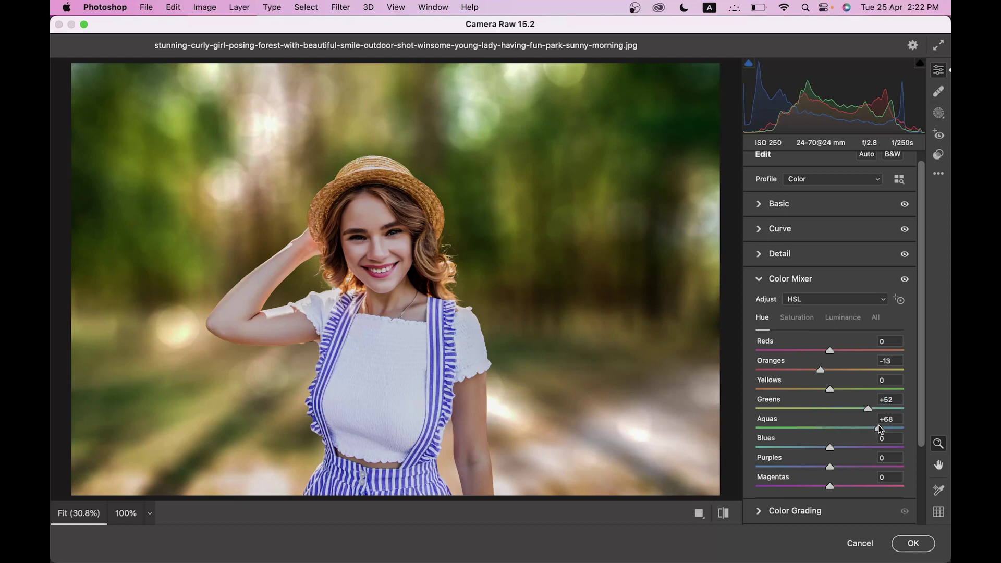
pyautogui.moveTo(877, 425); pyautogui.dragTo(878, 425)
# - Shift the Blues hue moderately toward aqua to recolour the stripes on the woman's outfit
pyautogui.click(798, 448)
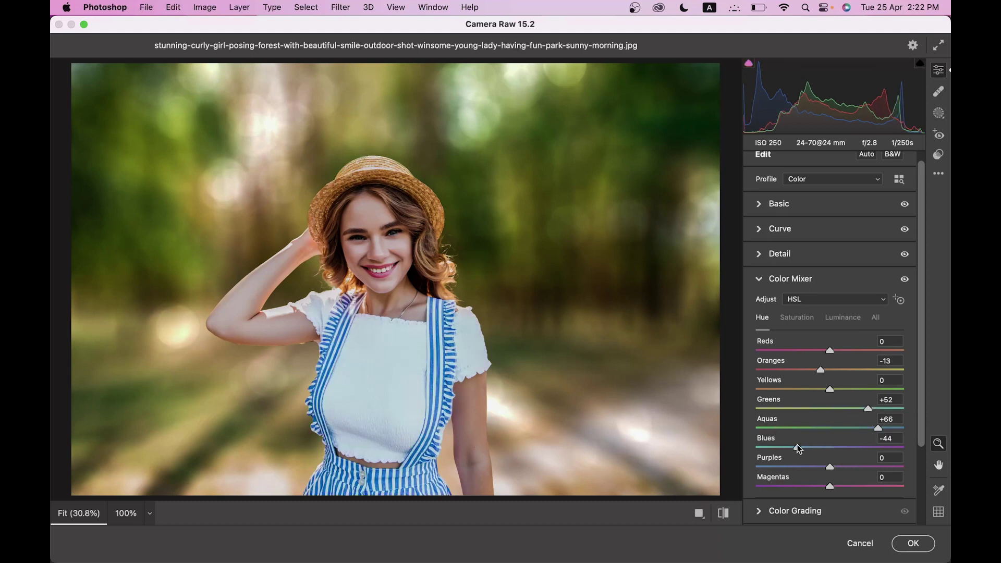
pyautogui.doubleClick(798, 448)
pyautogui.moveTo(800, 450); pyautogui.dragTo(808, 448)
# - Set the Color Mixer saturation of Oranges to -6 and Yellows to -10
pyautogui.click(804, 319)
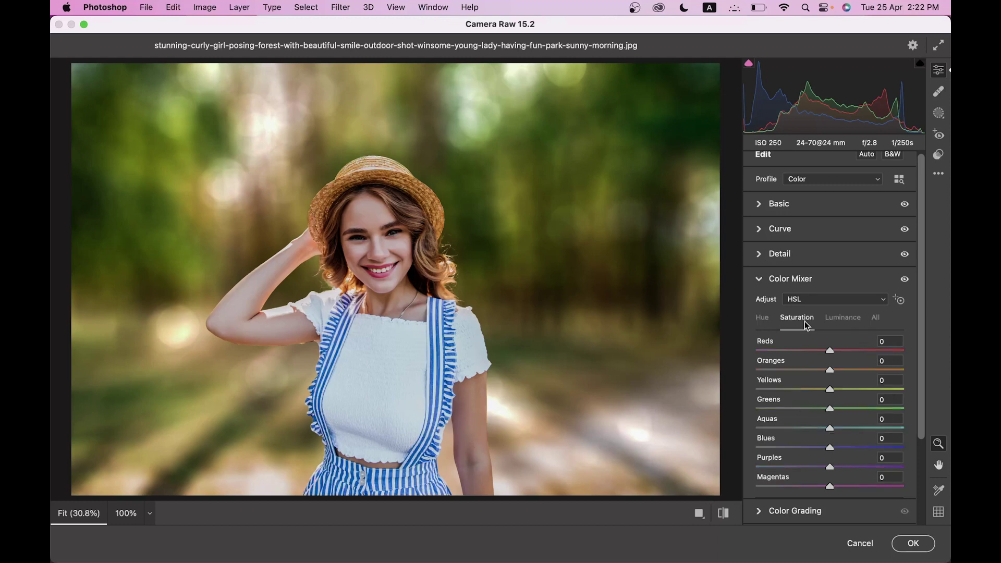
pyautogui.click(816, 370)
pyautogui.doubleClick(815, 370)
pyautogui.moveTo(831, 371); pyautogui.dragTo(826, 371)
pyautogui.click(820, 389)
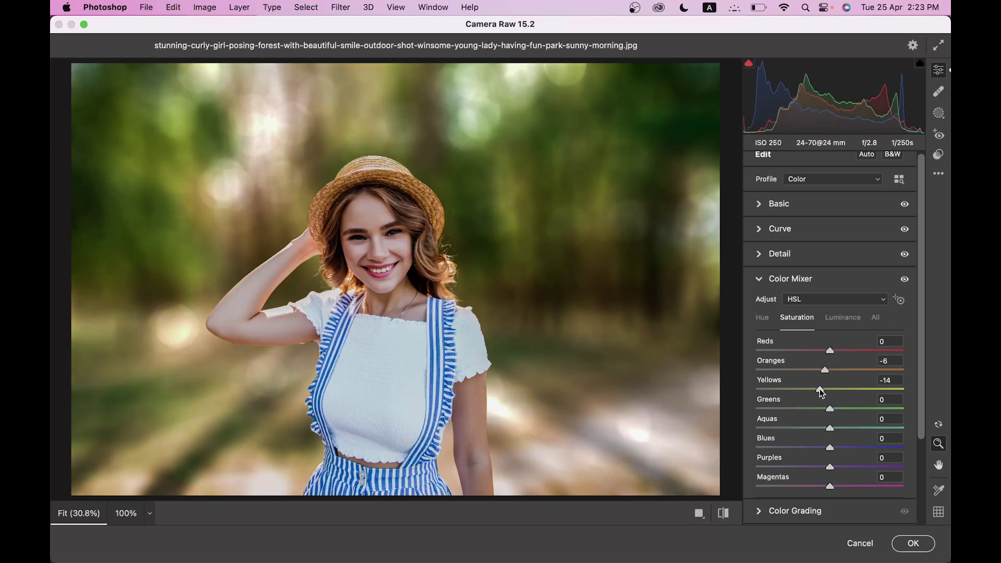
pyautogui.moveTo(821, 392); pyautogui.dragTo(823, 391)
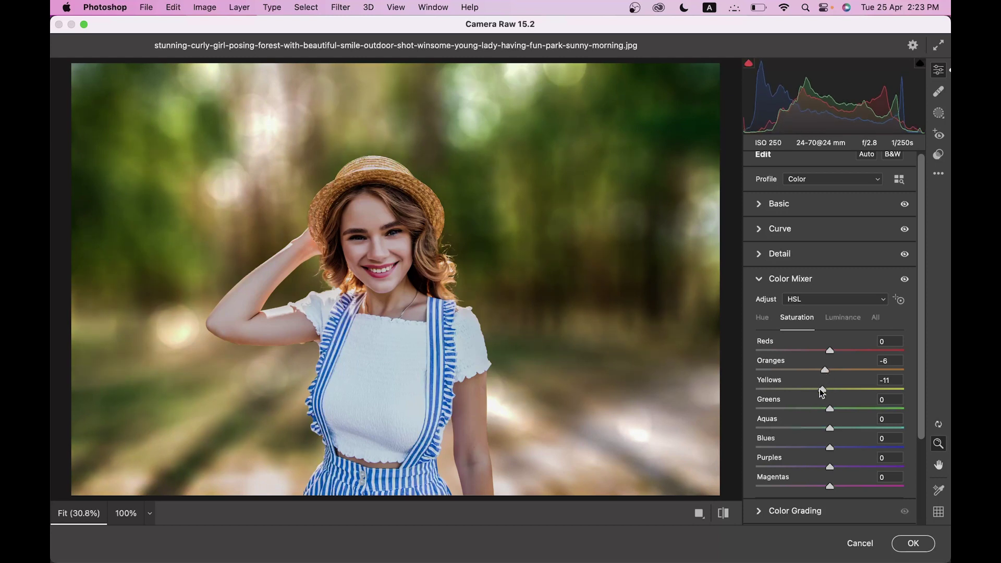
pyautogui.click(825, 388)
# - Set the saturation of Greens to -49 and Aquas to -55, and reduce the saturation of Blues
pyautogui.moveTo(812, 409)
pyautogui.mouseDown()
pyautogui.moveTo(758, 406)
pyautogui.moveTo(794, 406)
pyautogui.mouseUp()
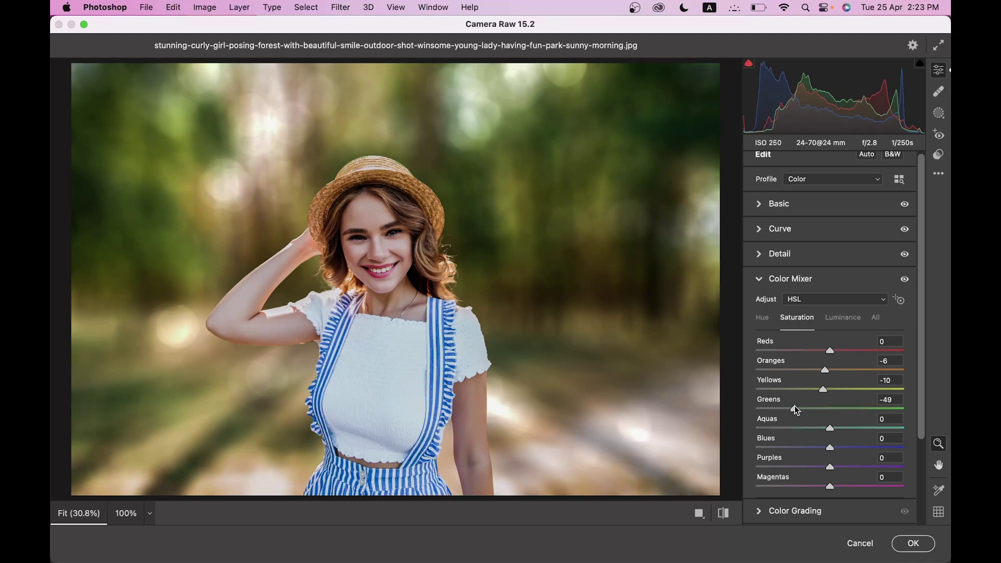
pyautogui.click(798, 428)
pyautogui.moveTo(796, 429); pyautogui.dragTo(790, 429)
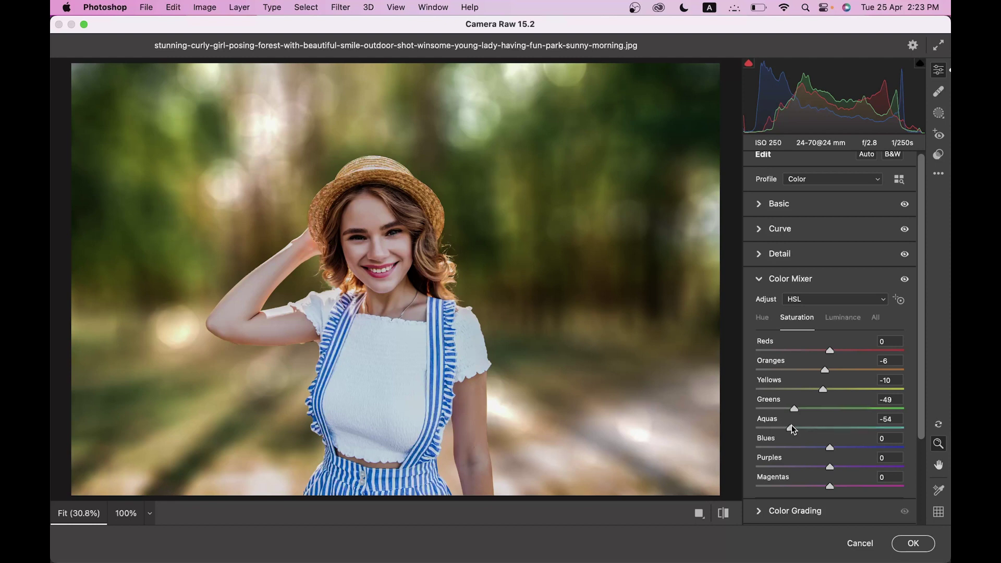
pyautogui.click(812, 447)
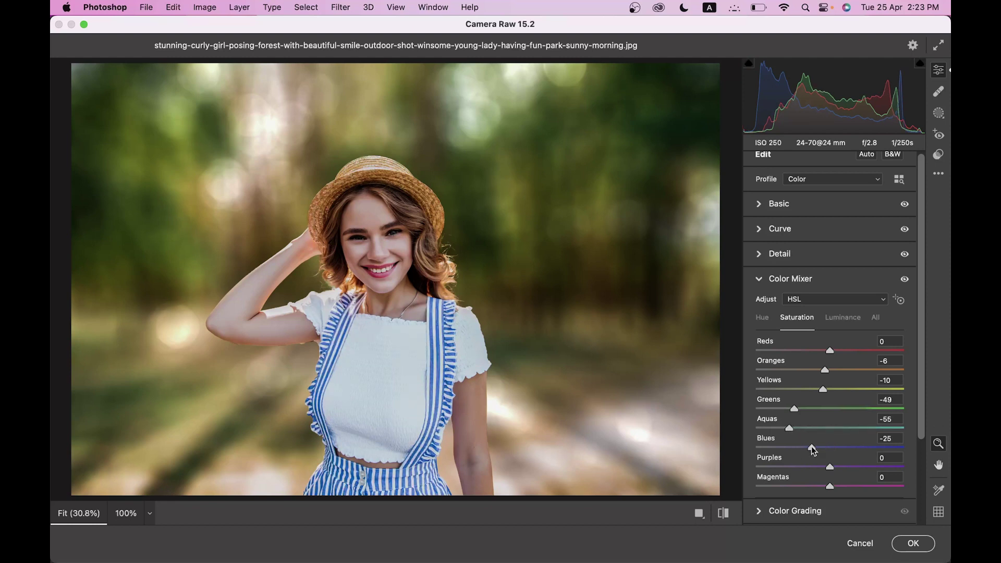
pyautogui.moveTo(812, 447); pyautogui.dragTo(815, 448)
pyautogui.moveTo(815, 448); pyautogui.dragTo(810, 446)
# - Set the Color Mixer luminance of Oranges to +24, Yellows to +8 and Greens to -26
pyautogui.click(849, 321)
pyautogui.moveTo(840, 368); pyautogui.dragTo(837, 389)
pyautogui.click(808, 409)
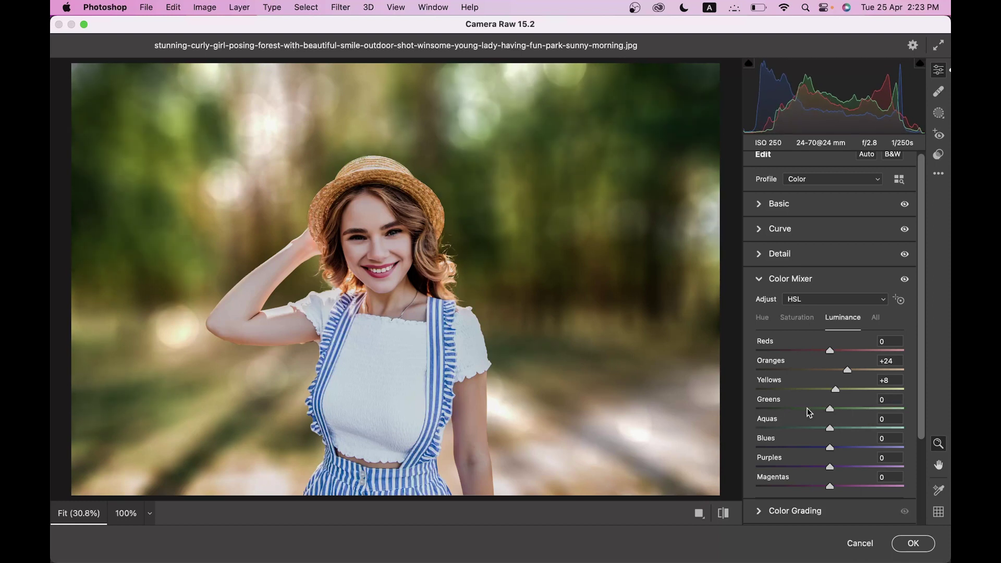
pyautogui.moveTo(808, 409); pyautogui.dragTo(811, 409)
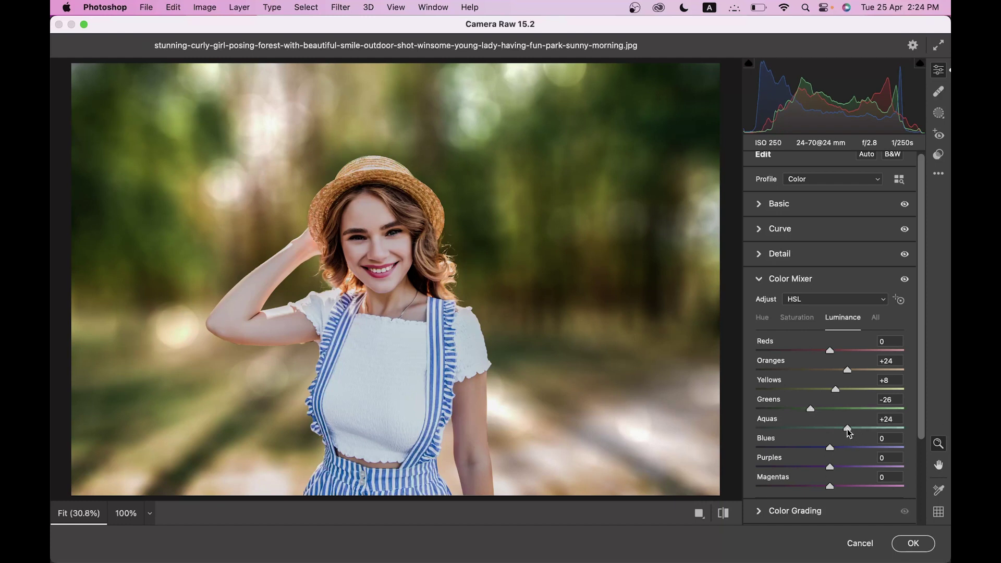
# - Set the luminance of Aquas to +50 and Blues to +15
pyautogui.click(847, 429)
pyautogui.moveTo(865, 428); pyautogui.dragTo(867, 427)
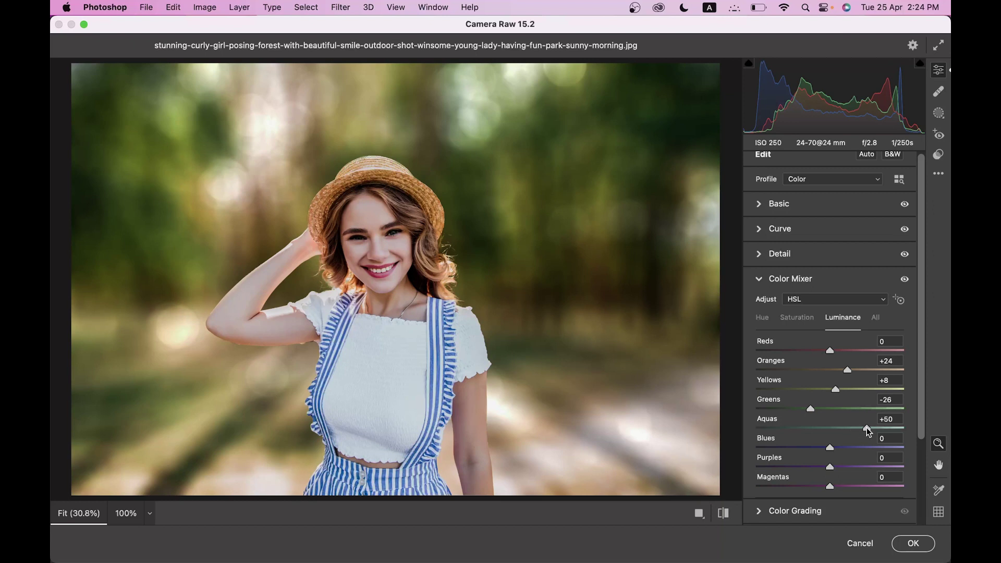
pyautogui.click(837, 447)
pyautogui.moveTo(838, 448); pyautogui.dragTo(841, 452)
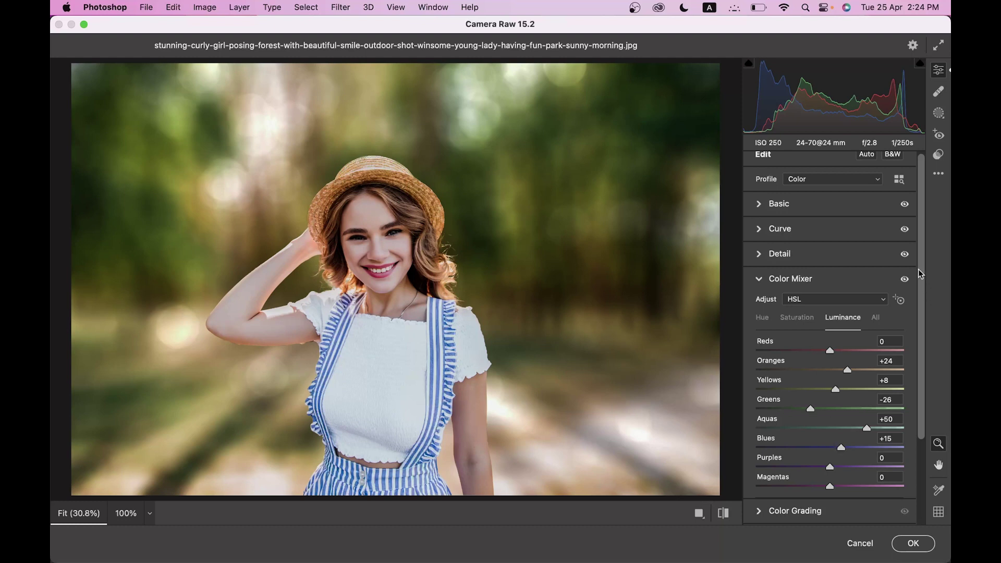
# - Switch the Color Mixer adjustments off and on repeatedly to compare the photo's colours
pyautogui.click(906, 280)
pyautogui.click(905, 279)
pyautogui.click(906, 279)
pyautogui.click(906, 279)
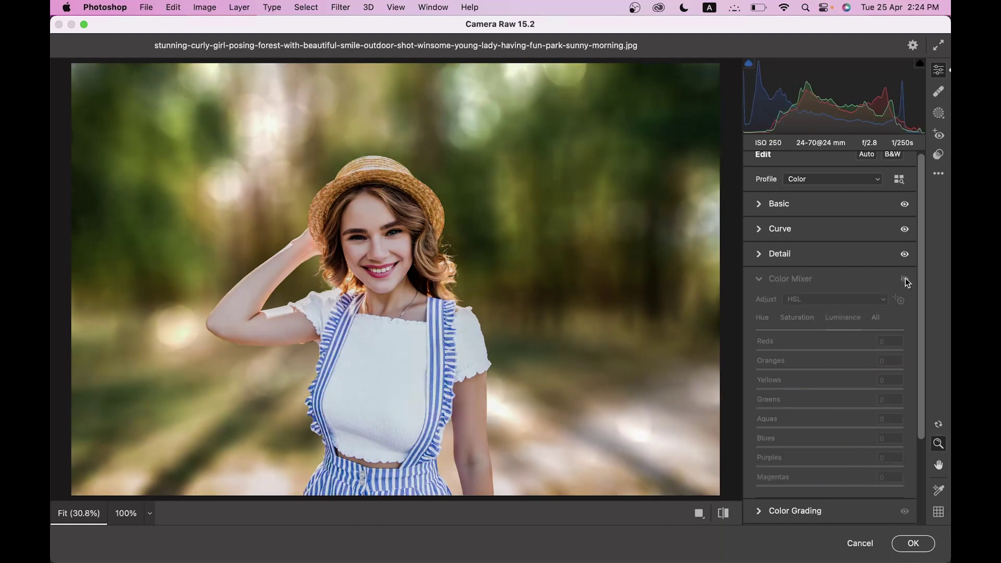
pyautogui.click(905, 279)
pyautogui.click(764, 278)
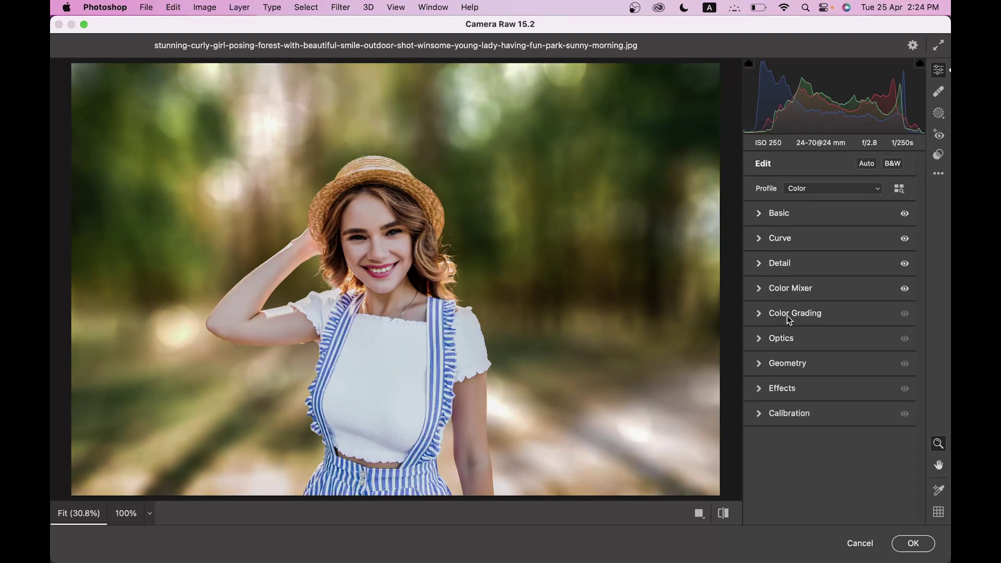
# - Tint the Shadows in Color Grading with Hue 221 and Saturation 11, with Blending 100 and Balance +19
pyautogui.click(790, 315)
pyautogui.click(825, 217)
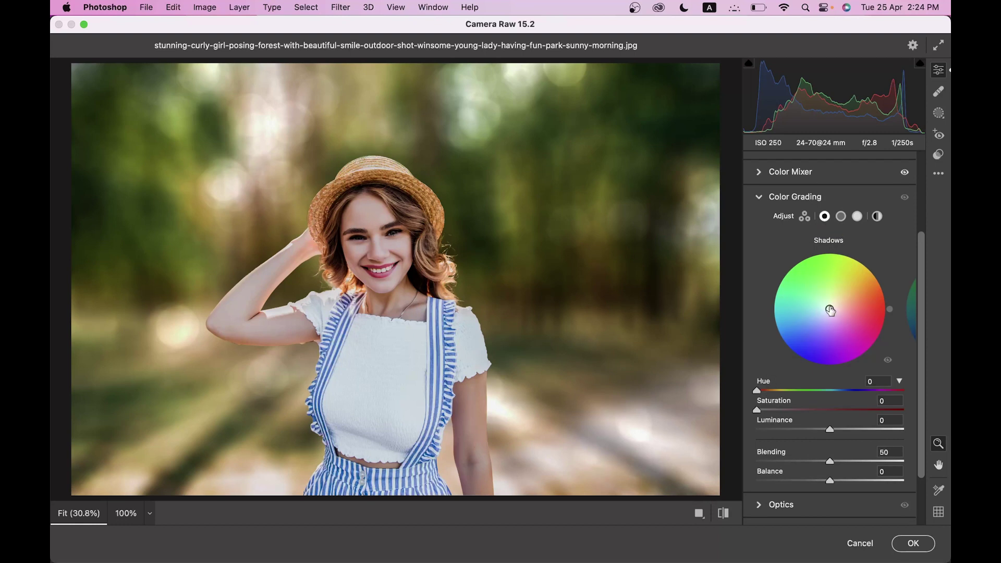
pyautogui.moveTo(830, 309); pyautogui.dragTo(841, 312)
pyautogui.moveTo(791, 390); pyautogui.dragTo(848, 395)
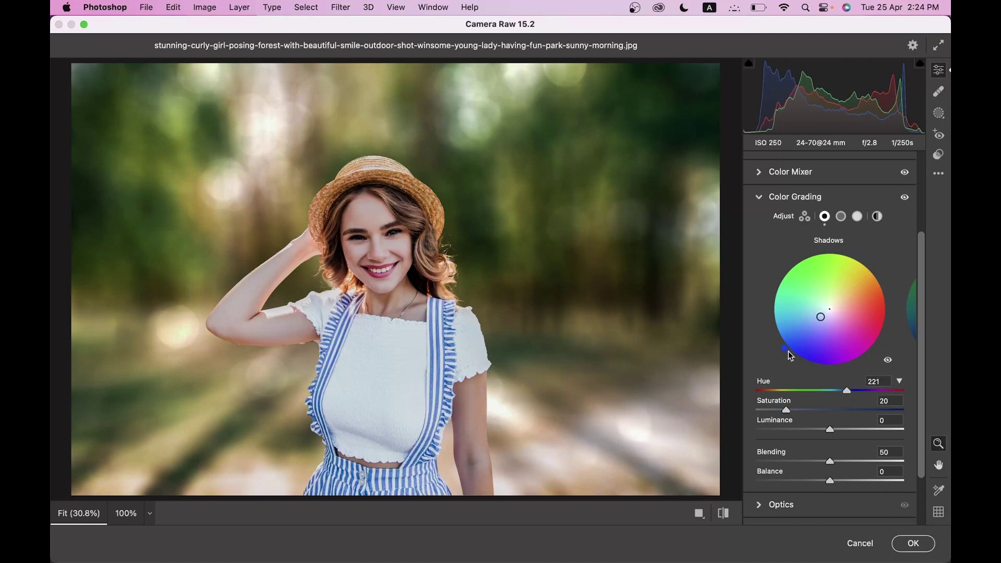
pyautogui.click(767, 407)
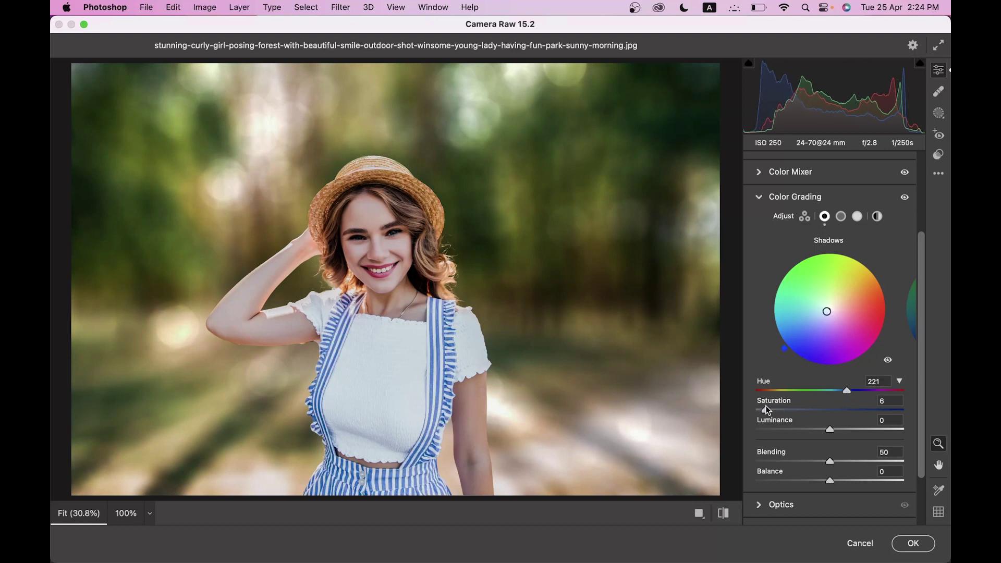
pyautogui.moveTo(765, 409); pyautogui.dragTo(772, 409)
pyautogui.moveTo(839, 463); pyautogui.dragTo(905, 462)
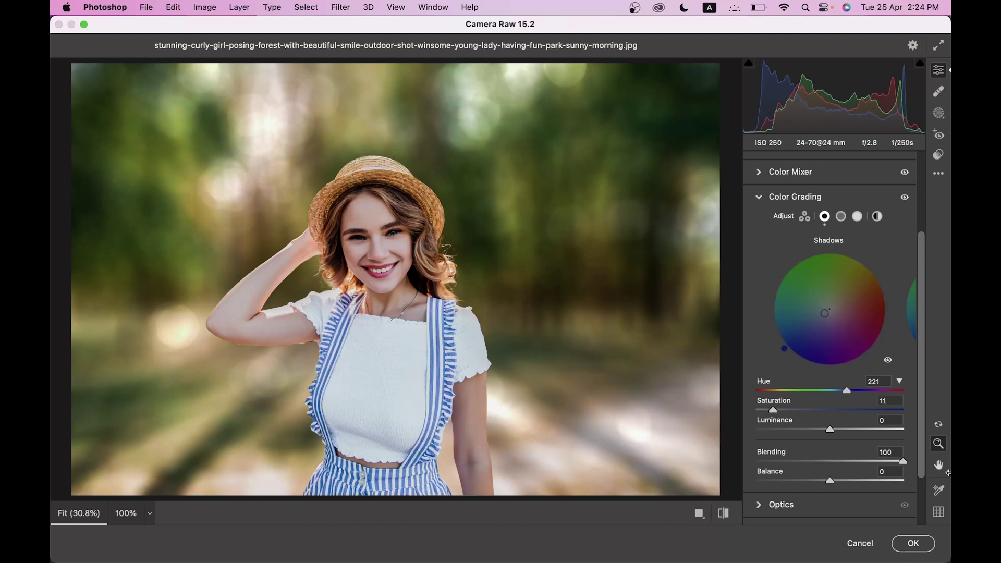
pyautogui.moveTo(840, 481); pyautogui.dragTo(844, 481)
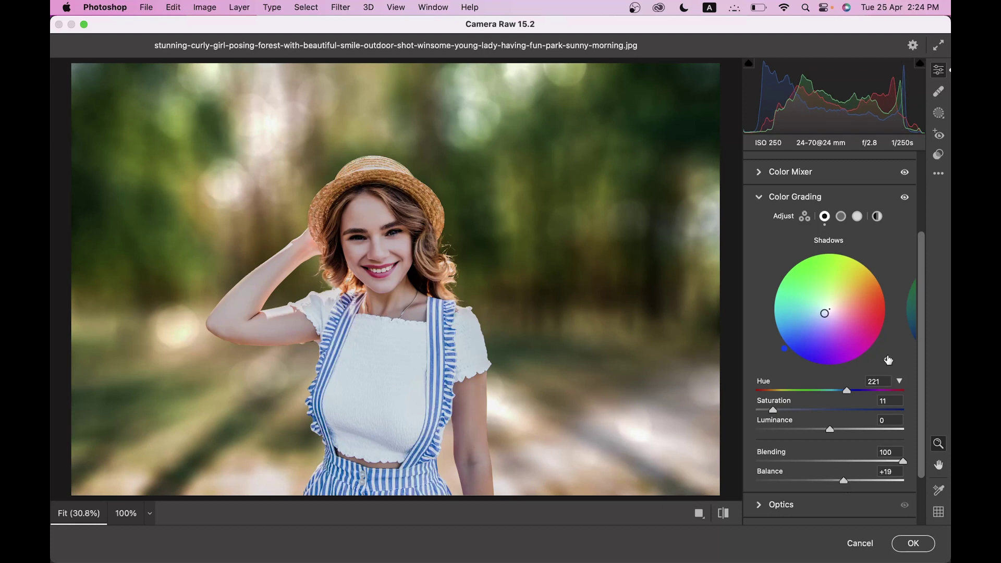
# - Tint the Highlights in Color Grading with Hue 57 and Saturation 5
pyautogui.click(858, 217)
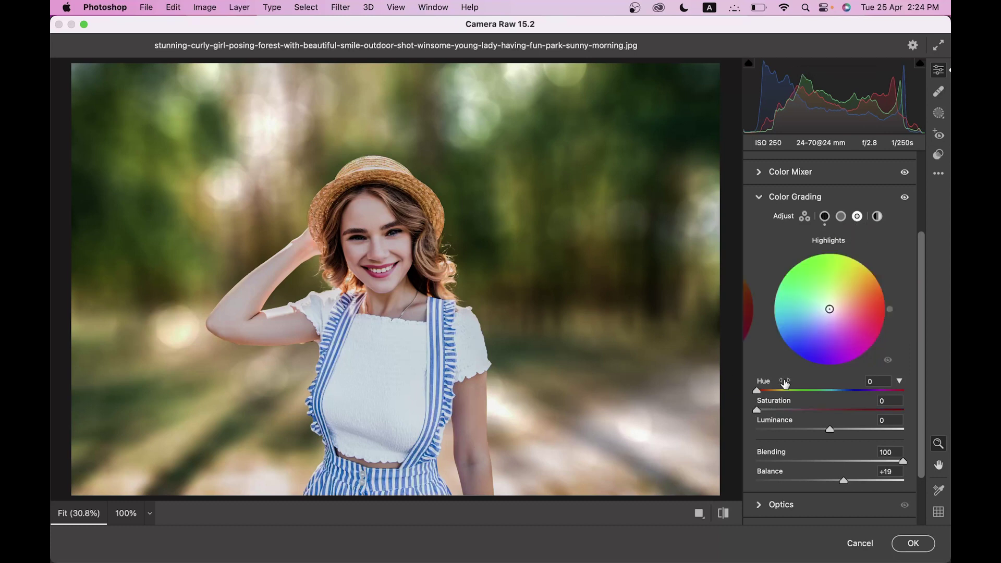
pyautogui.moveTo(769, 392); pyautogui.dragTo(780, 392)
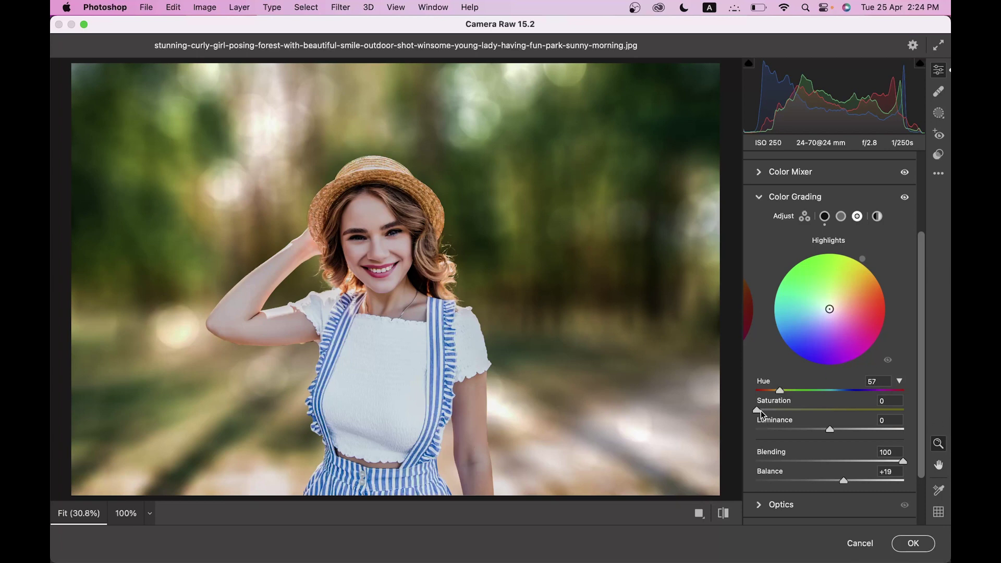
pyautogui.moveTo(761, 411); pyautogui.dragTo(768, 415)
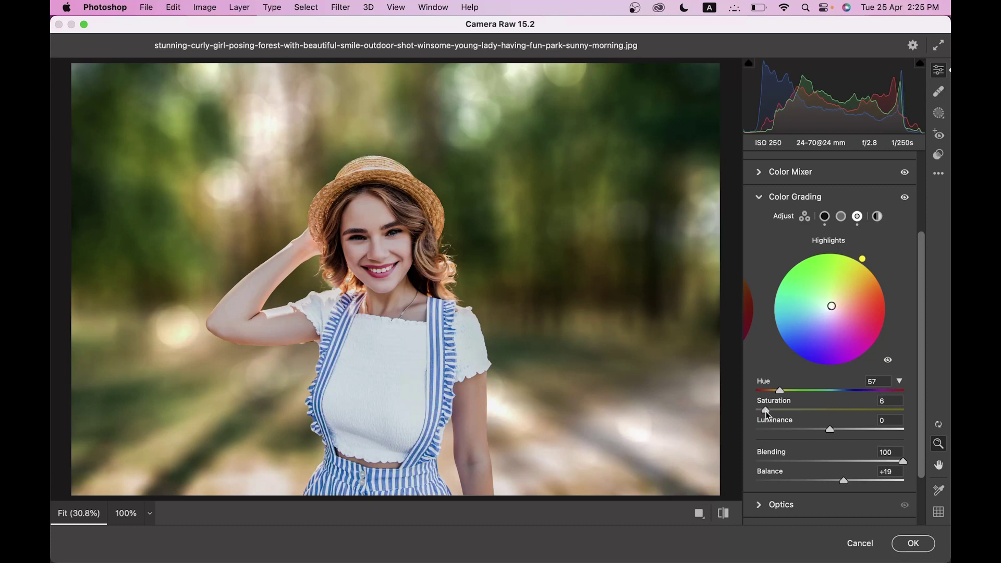
# - Switch the Color Grading adjustment off and on repeatedly to compare the tinted photo with the untinted one
pyautogui.click(905, 198)
pyautogui.click(905, 198)
pyautogui.click(906, 199)
pyautogui.click(905, 198)
pyautogui.click(905, 198)
pyautogui.click(906, 198)
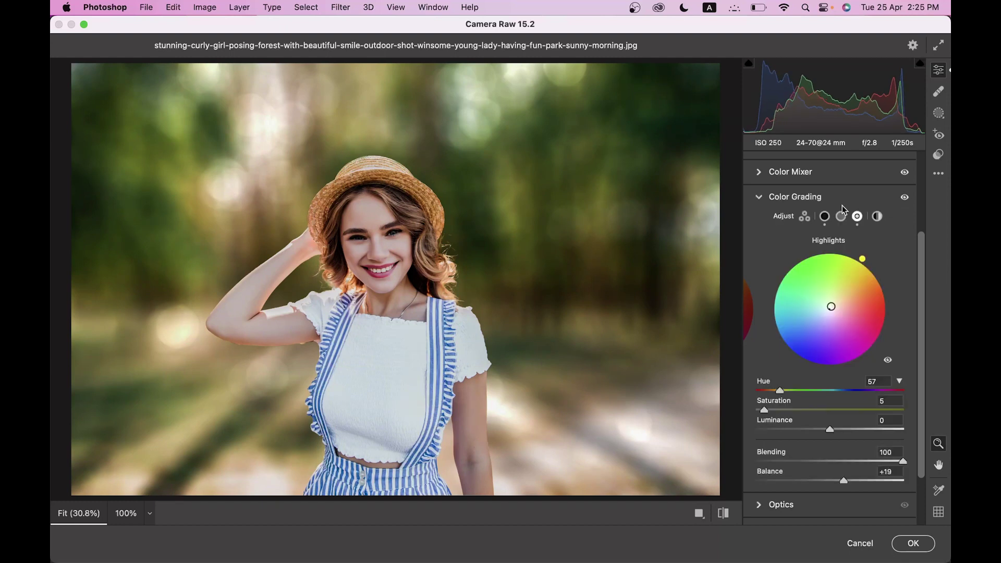
# - Apply the Auto Upright correction to the photo in the Geometry adjustments
pyautogui.click(765, 198)
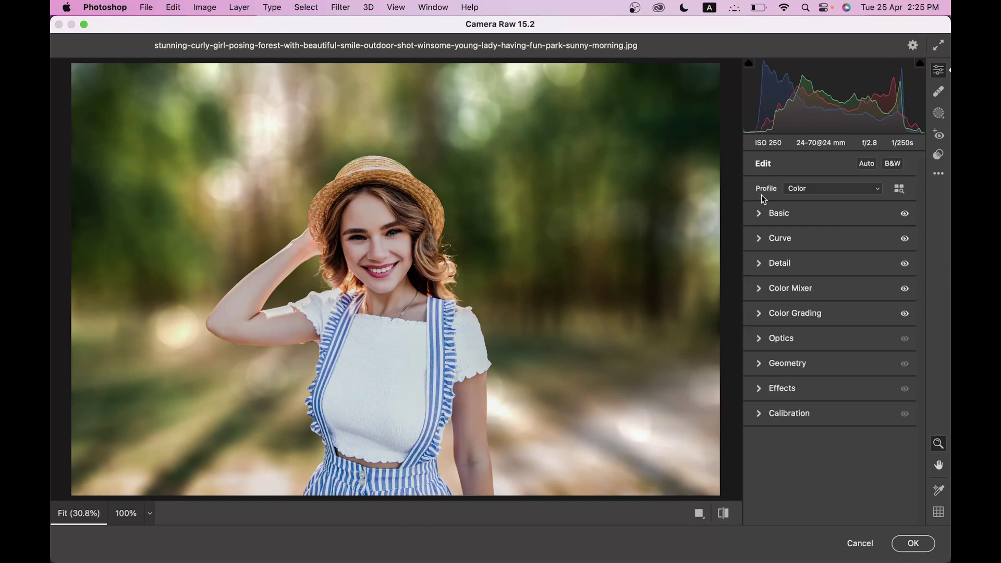
pyautogui.click(786, 365)
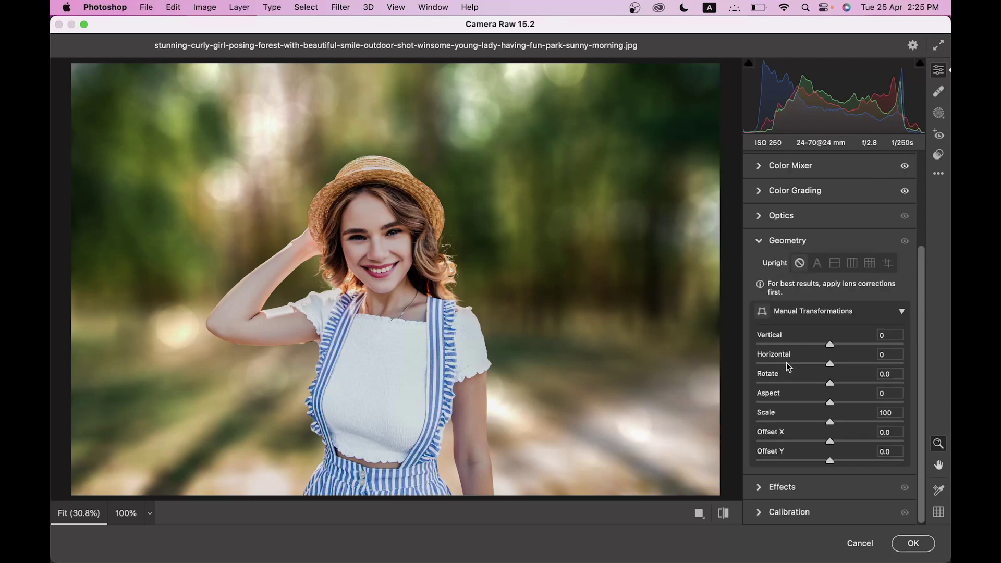
pyautogui.click(816, 265)
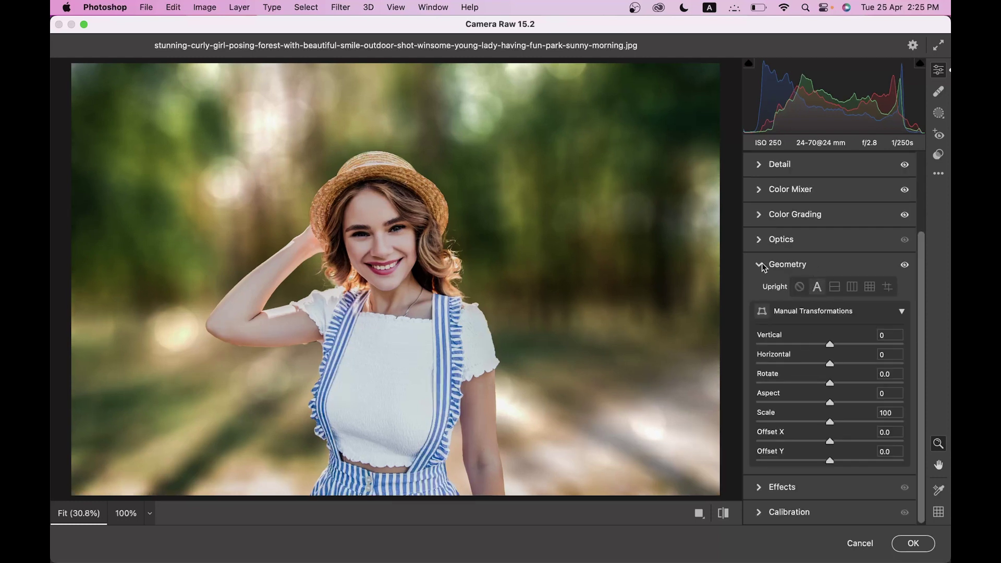
pyautogui.click(762, 264)
# - Add a Highlight Priority vignette in Effects with Vignetting -25, Feather 64 and Highlights 54
pyautogui.click(782, 388)
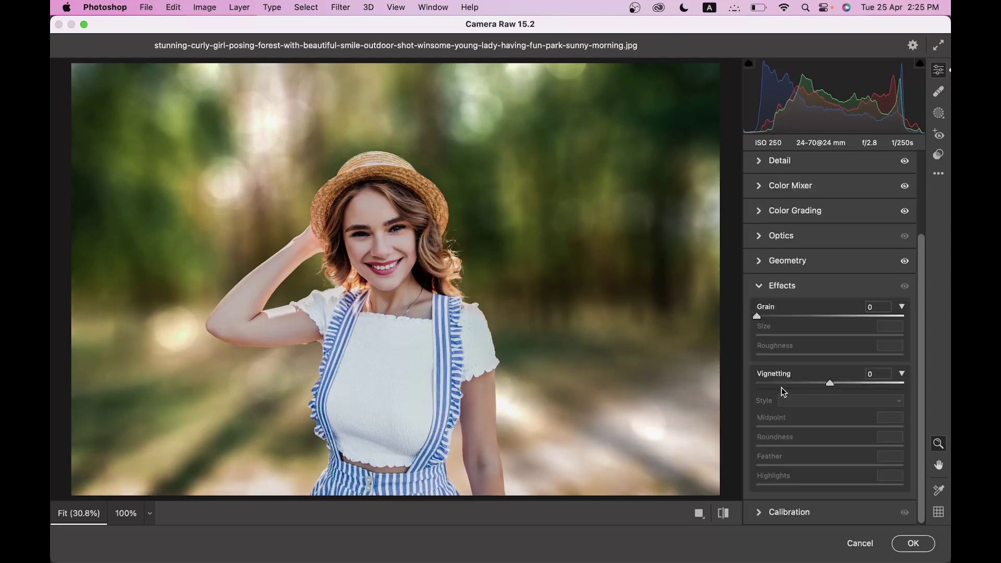
pyautogui.click(822, 383)
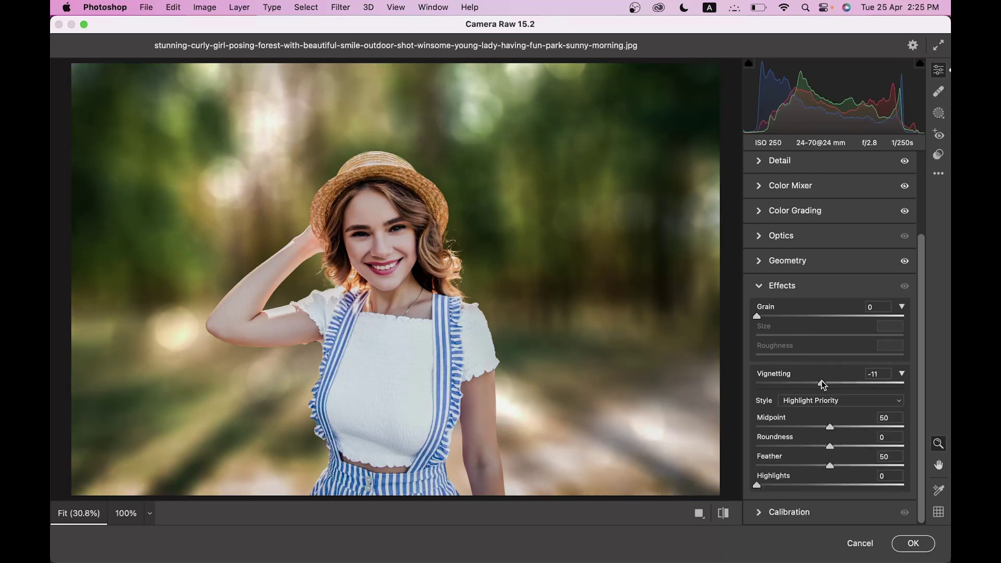
pyautogui.moveTo(822, 384); pyautogui.dragTo(813, 385)
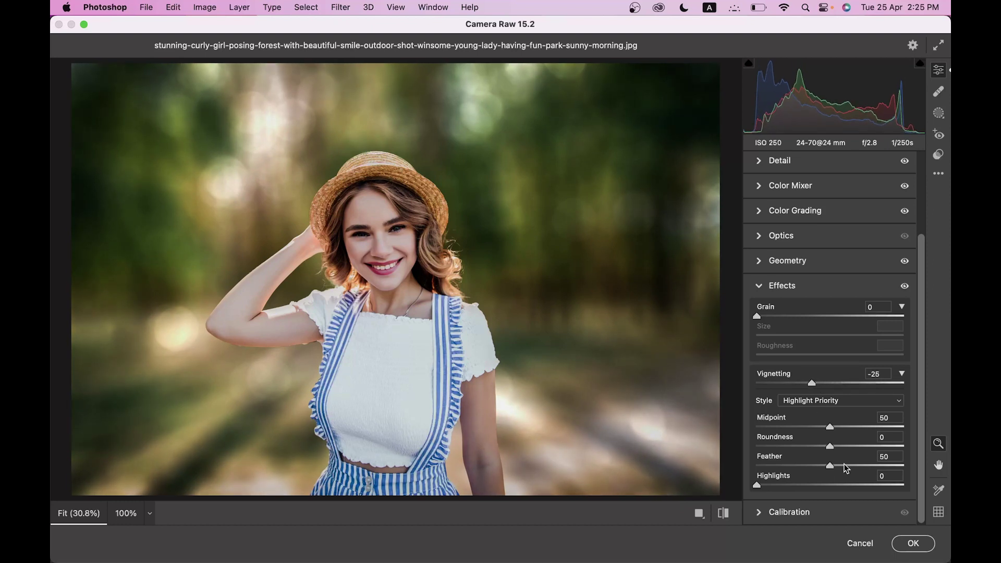
pyautogui.moveTo(840, 464); pyautogui.dragTo(847, 464)
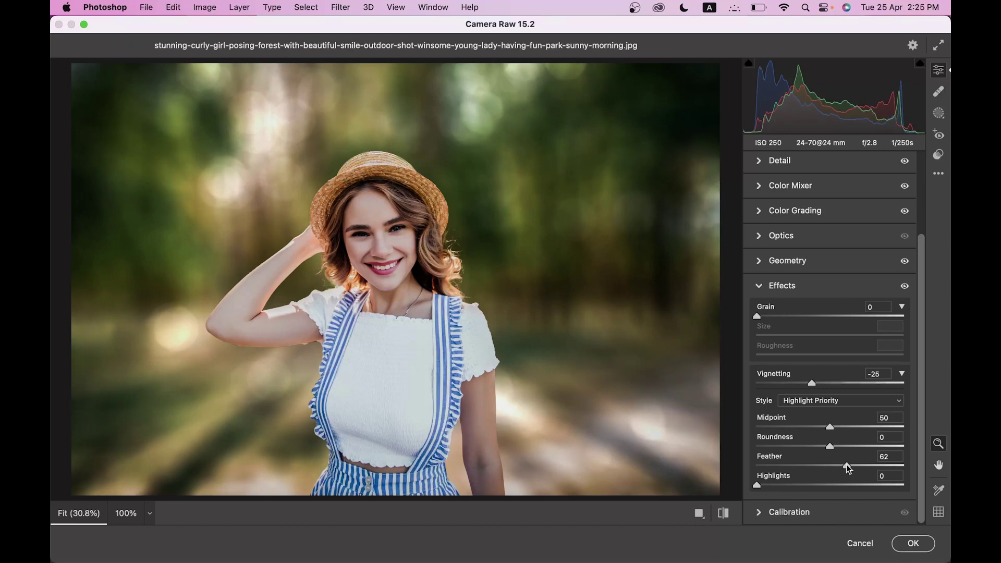
pyautogui.moveTo(757, 485); pyautogui.dragTo(837, 485)
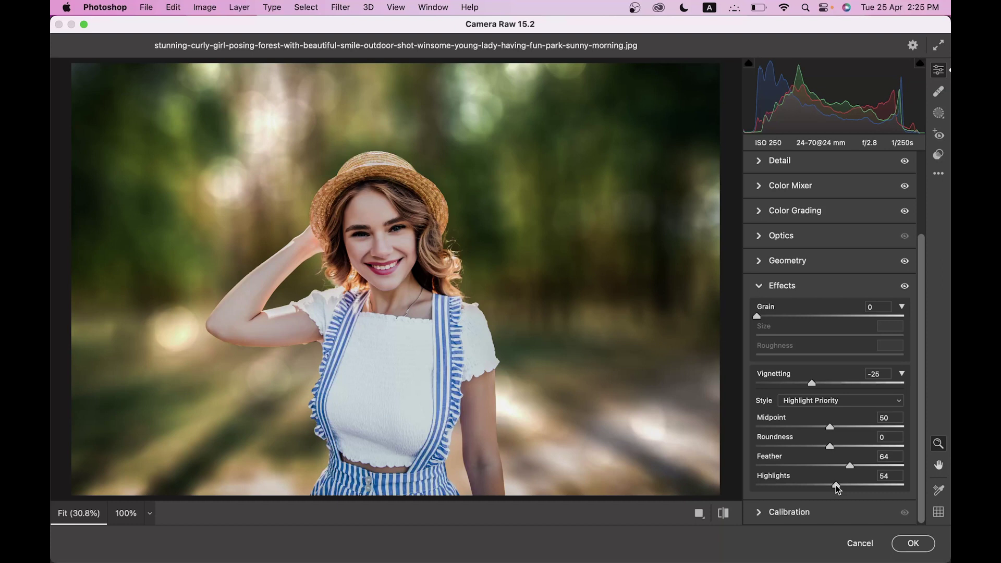
# - Switch the Effects adjustments off and on repeatedly to compare the photo with and without the vignette
pyautogui.click(905, 285)
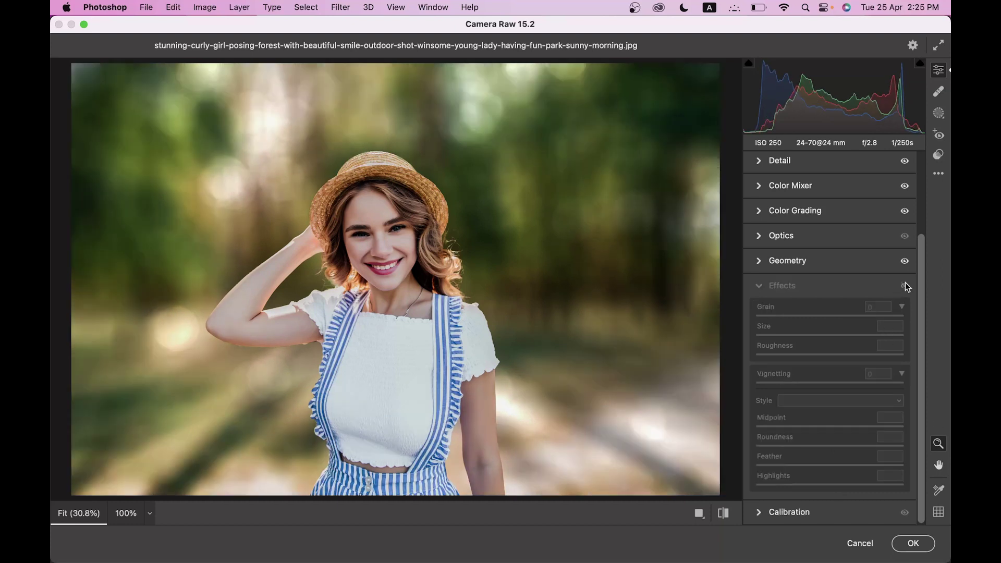
pyautogui.click(905, 286)
pyautogui.click(905, 285)
pyautogui.click(905, 286)
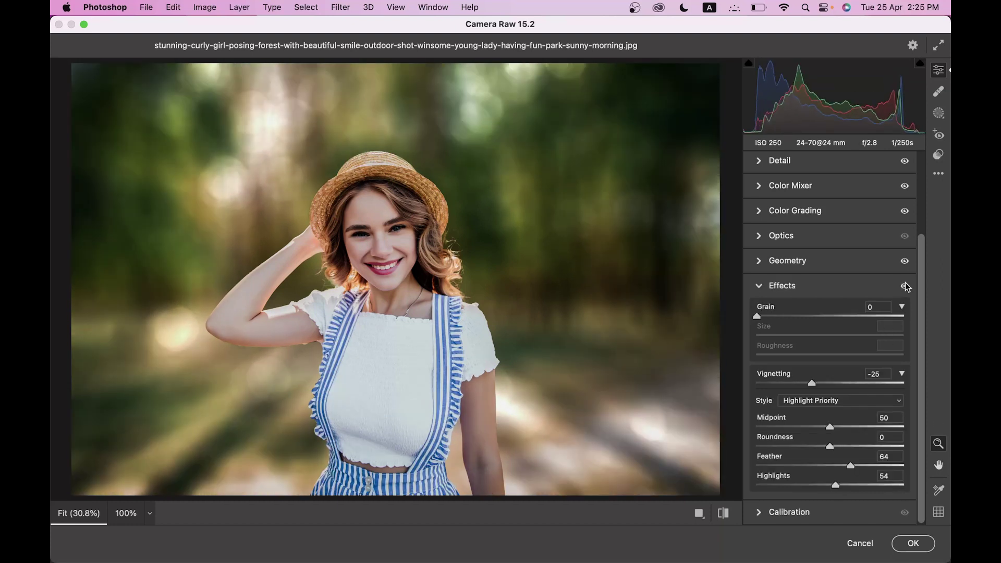
pyautogui.click(804, 286)
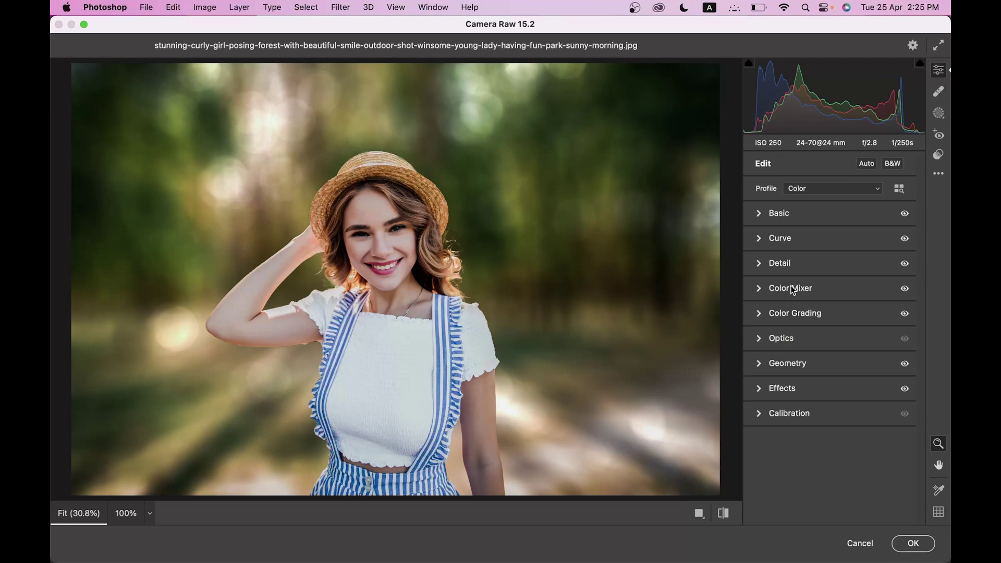
# - In Calibration, set Red Primary to Hue -5 and Saturation -16, Green Primary to Hue +7 and Saturation +9, and Blue Primary Saturation to +38
pyautogui.click(803, 415)
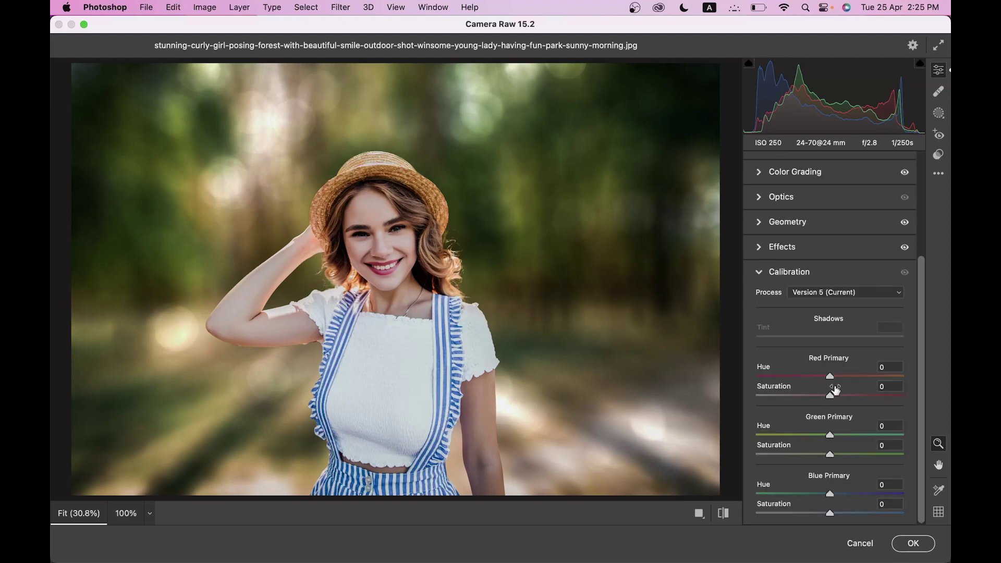
pyautogui.moveTo(830, 375)
pyautogui.mouseDown()
pyautogui.moveTo(704, 375)
pyautogui.moveTo(827, 380)
pyautogui.mouseUp()
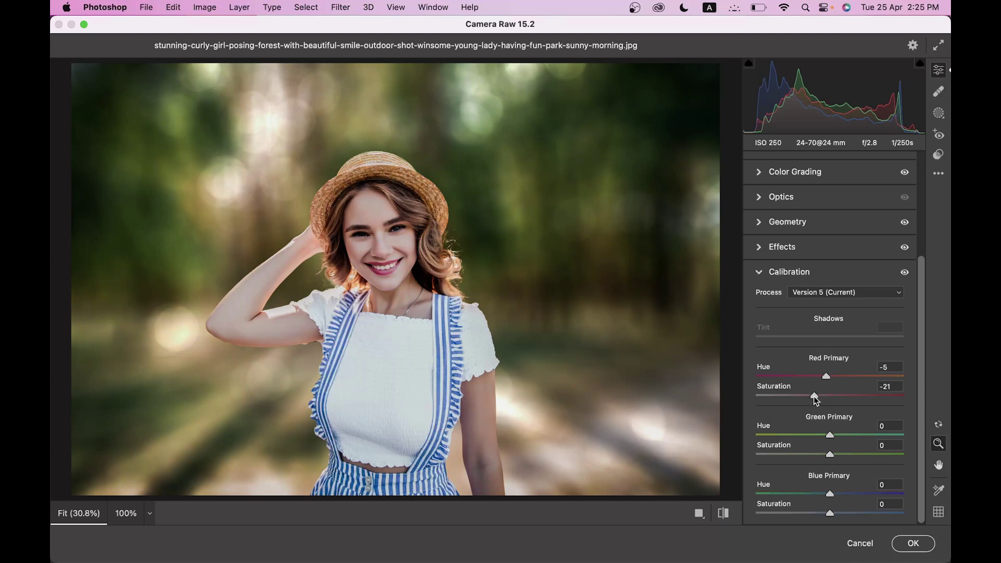
pyautogui.moveTo(815, 397); pyautogui.dragTo(818, 394)
pyautogui.moveTo(834, 435)
pyautogui.mouseDown()
pyautogui.moveTo(888, 436)
pyautogui.moveTo(837, 436)
pyautogui.mouseUp()
pyautogui.moveTo(830, 455); pyautogui.dragTo(839, 453)
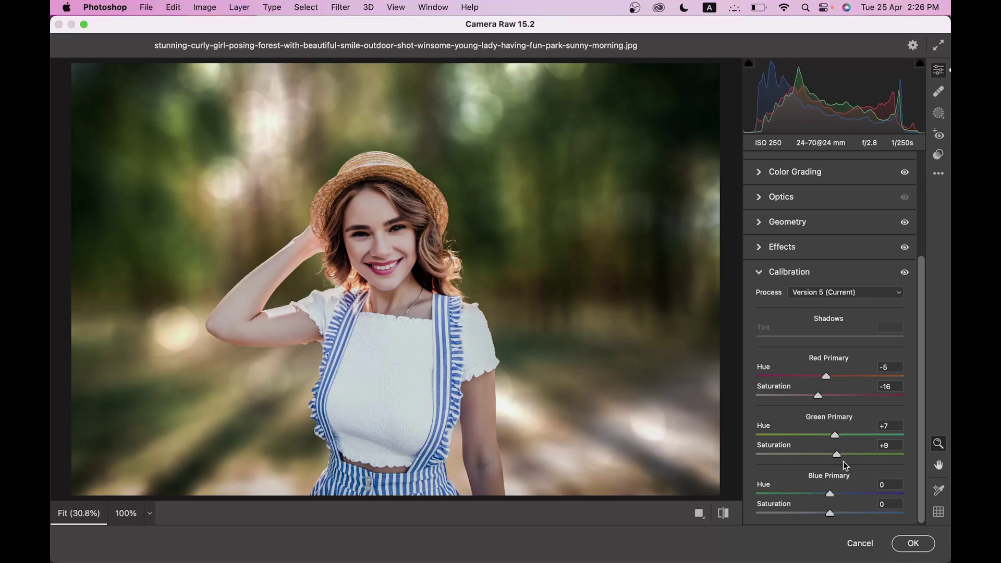
pyautogui.moveTo(852, 517)
pyautogui.mouseDown()
pyautogui.moveTo(874, 514)
pyautogui.moveTo(841, 514)
pyautogui.moveTo(856, 514)
pyautogui.mouseUp()
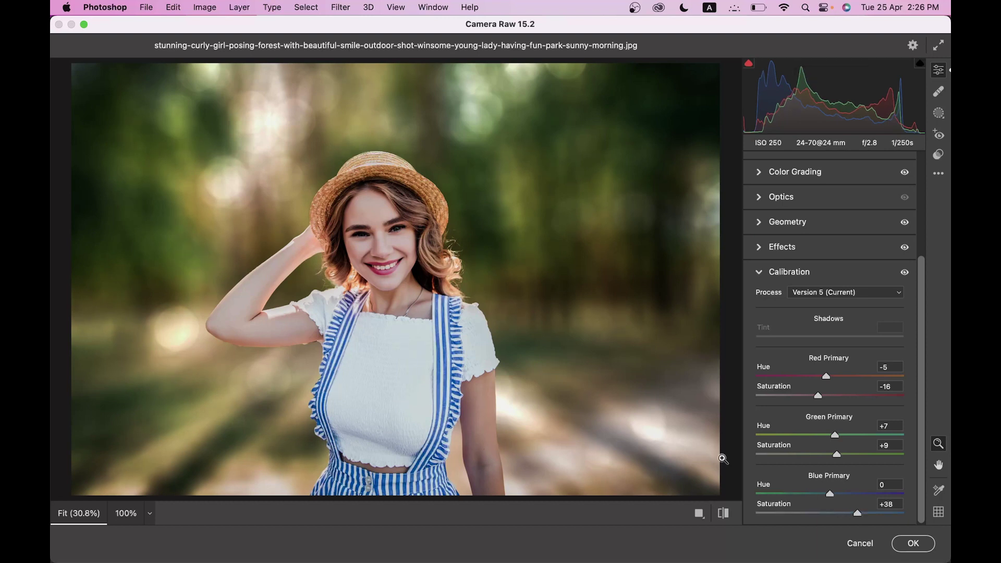
# - Switch the Calibration adjustments off and on repeatedly to compare the photo's colours
pyautogui.click(904, 273)
pyautogui.click(904, 273)
pyautogui.click(904, 273)
pyautogui.click(904, 273)
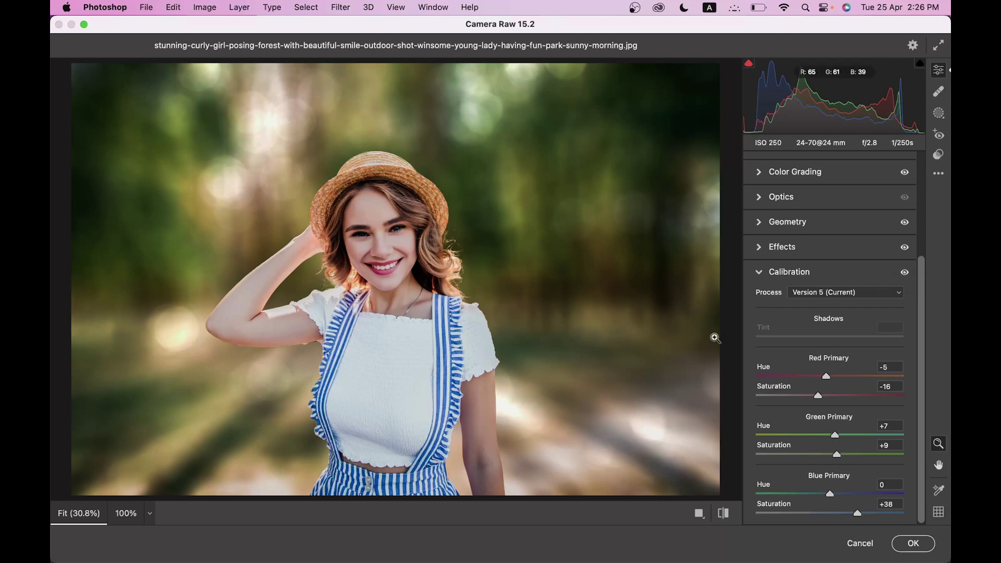
# - Compare the graded photo side by side with its before version, and apply the Camera Raw adjustments to the layer
pyautogui.press('q')
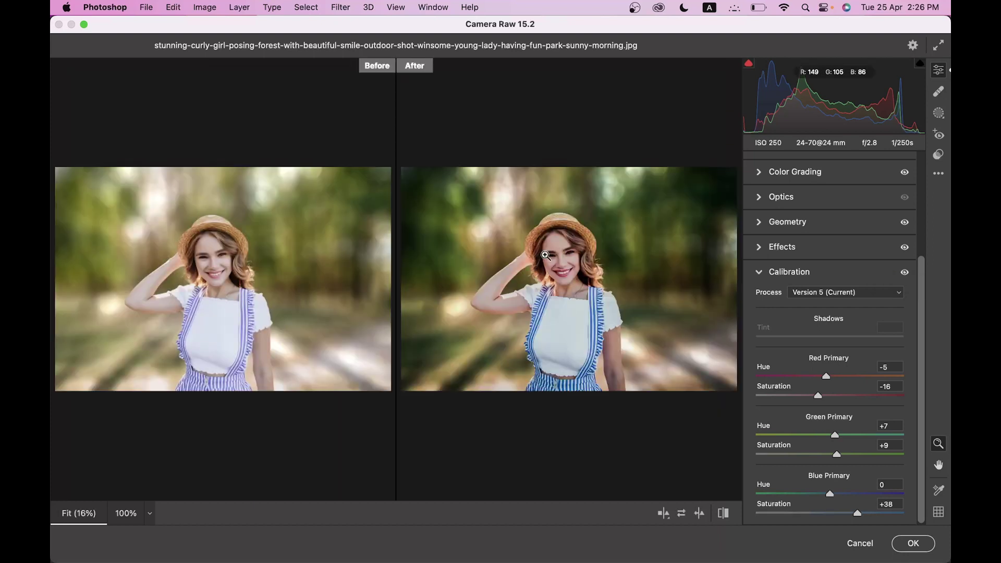
pyautogui.moveTo(546, 260); pyautogui.dragTo(610, 290)
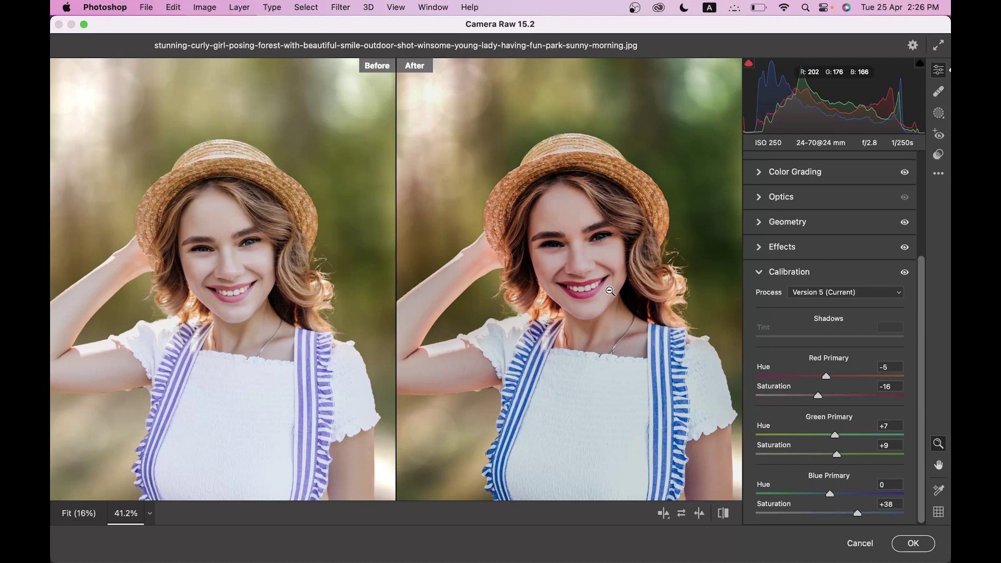
pyautogui.press('super+0')
pyautogui.moveTo(506, 233); pyautogui.dragTo(609, 275)
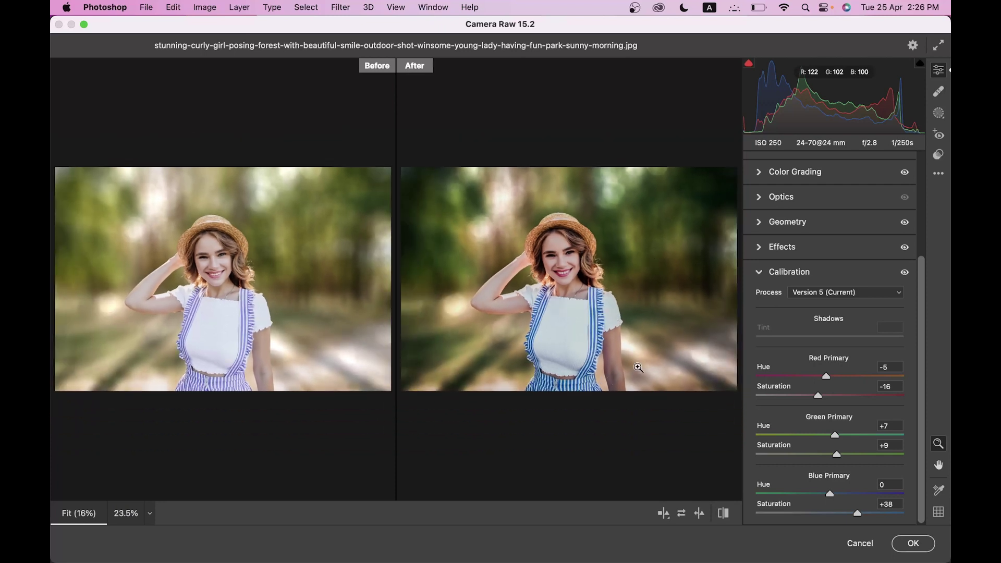
pyautogui.click(913, 544)
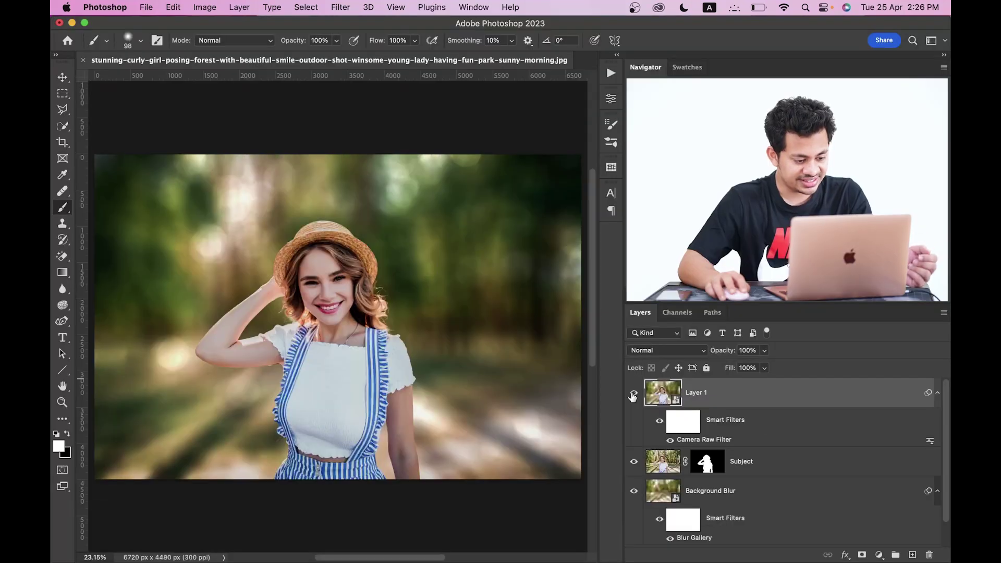
# - Hide and show Layer 1 to compare the document with and without the colour grade, and collapse its smart filter list
pyautogui.click(634, 395)
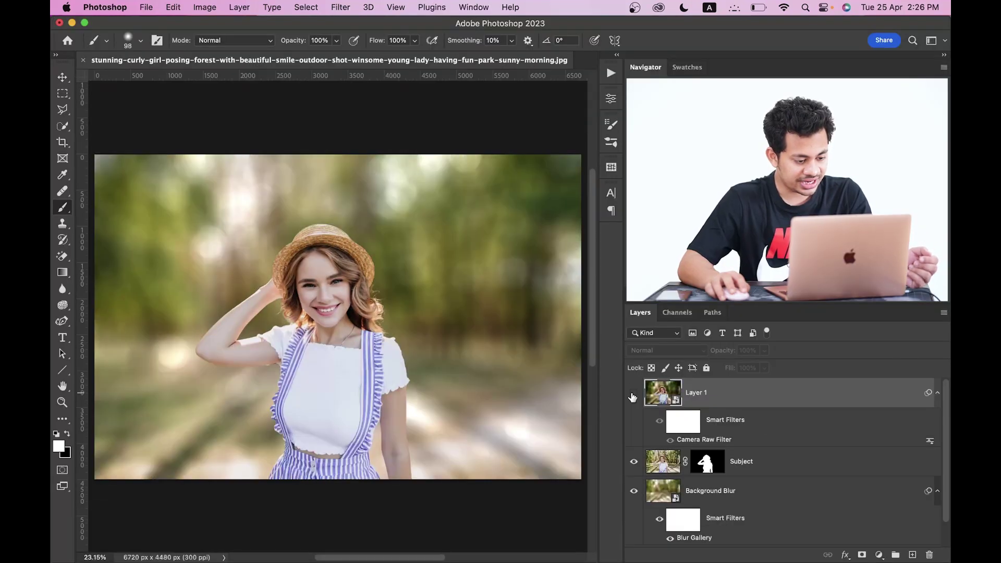
pyautogui.click(634, 394)
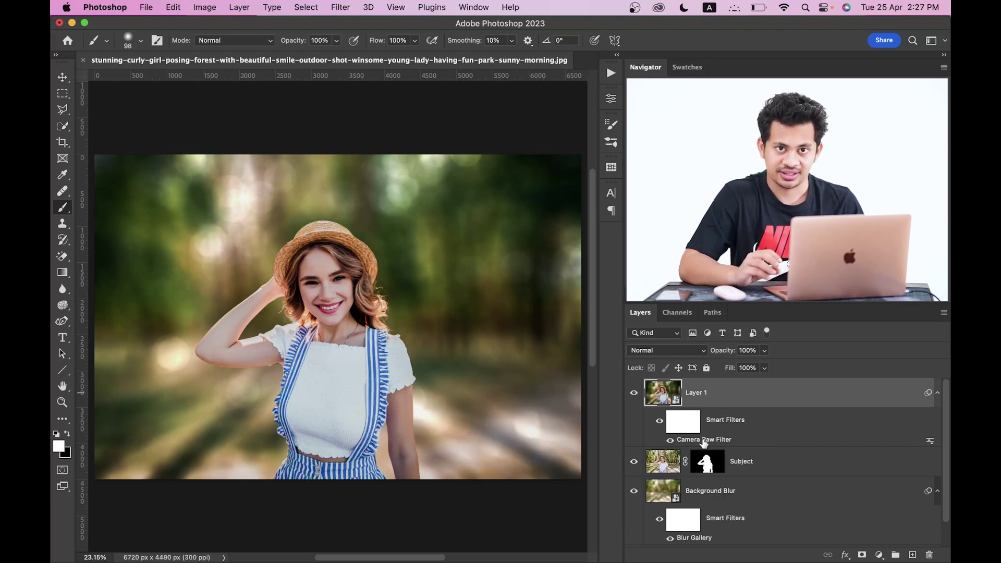
pyautogui.click(937, 393)
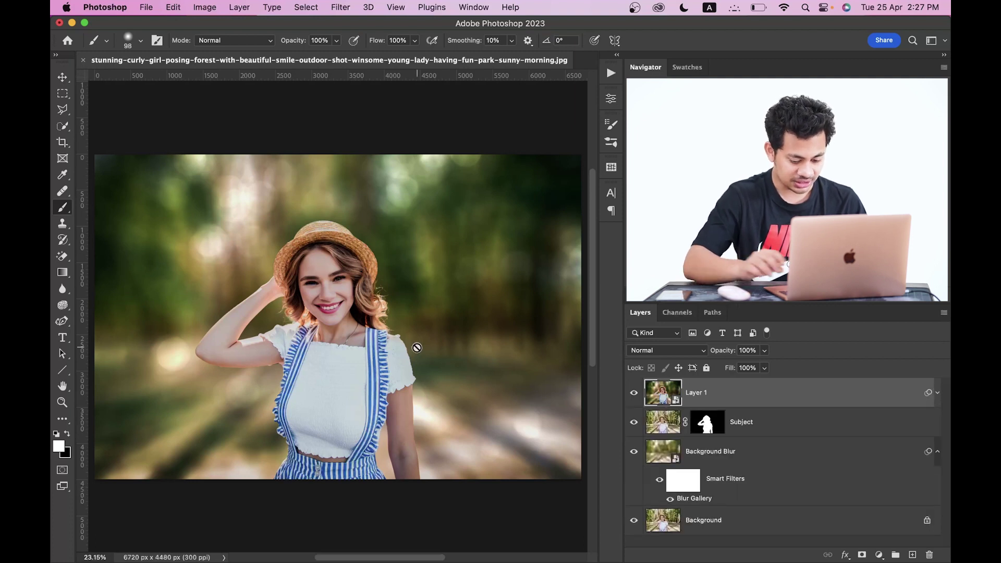
# - Place the embedded lens flare image high_quality_lens_flares_in_png_05 above Layer 1 and set its blend mode to Screen
pyautogui.press('super+minus')
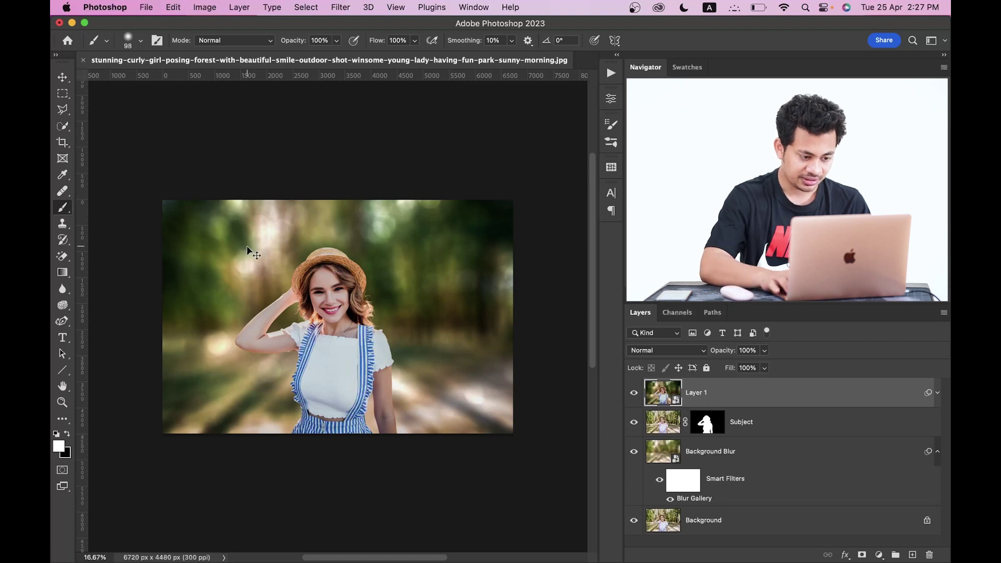
pyautogui.press('super+plus')
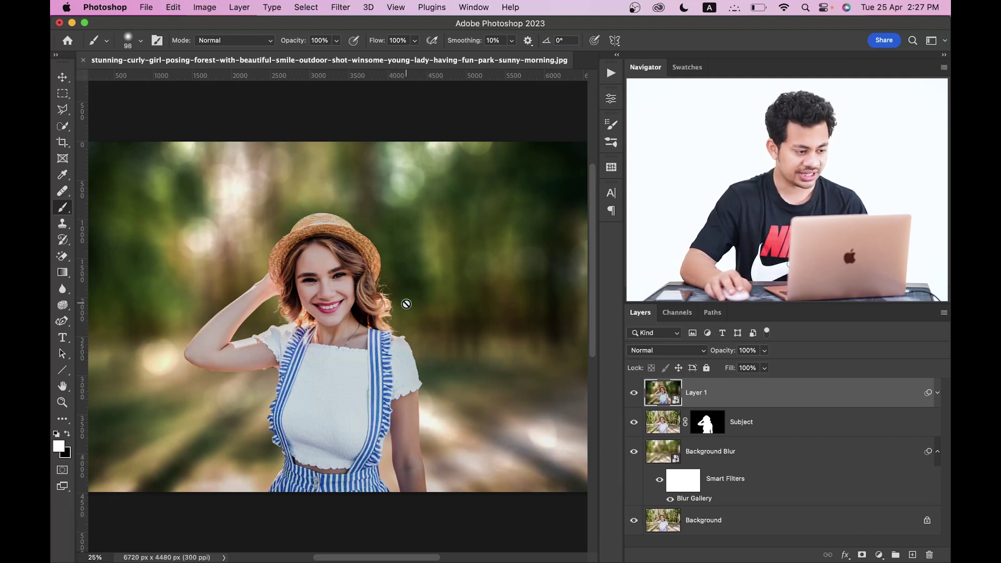
pyautogui.click(147, 7)
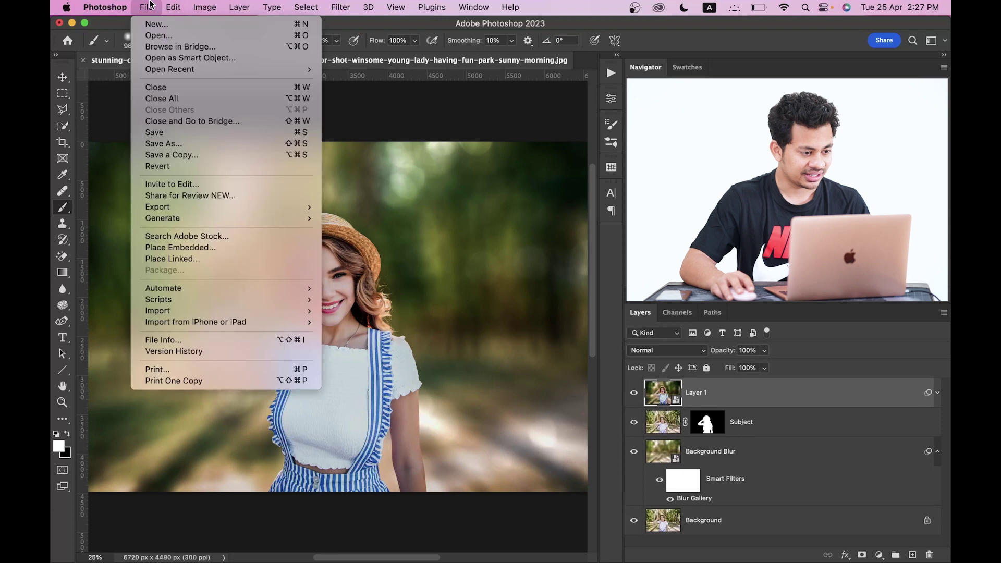
pyautogui.click(220, 248)
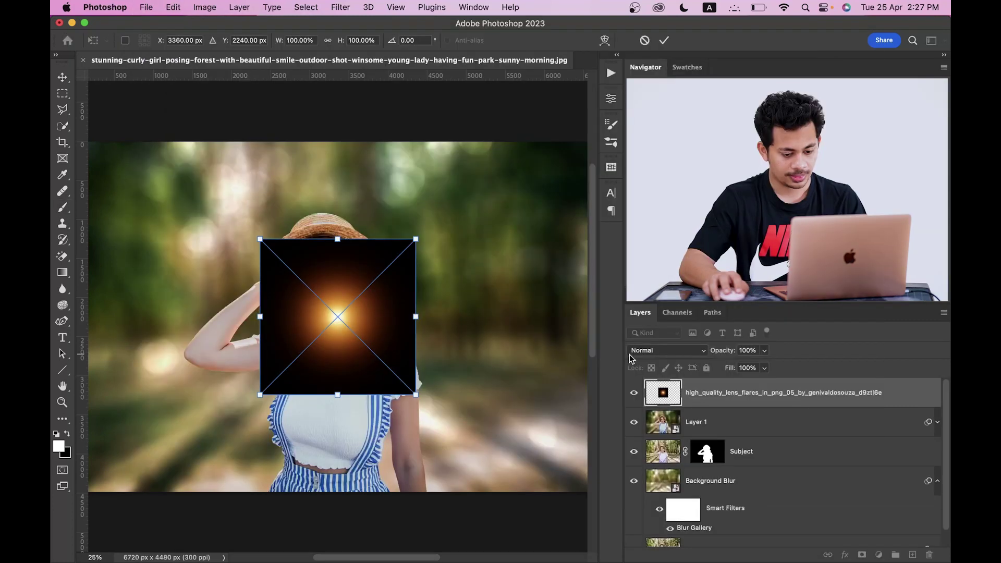
pyautogui.click(647, 351)
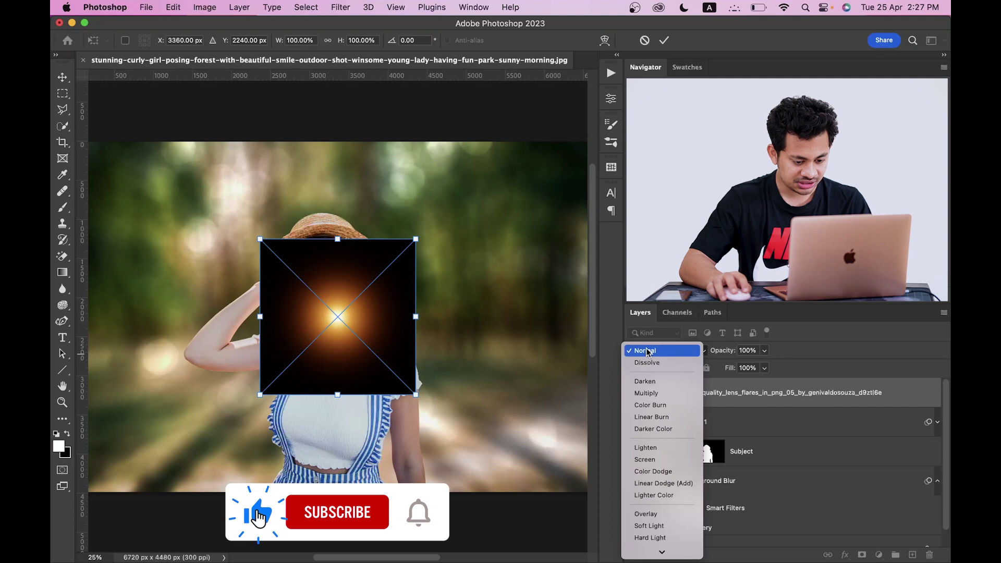
pyautogui.click(645, 459)
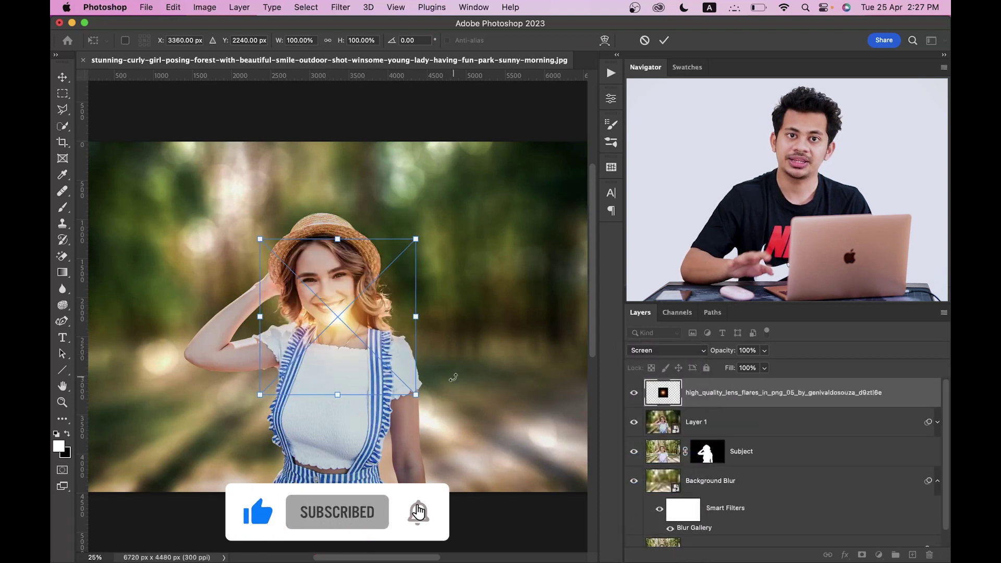
# - Enlarge the lens flare to more than twice its size and position its glow over the background trees above the woman's raised elbow
pyautogui.moveTo(343, 394); pyautogui.dragTo(243, 331)
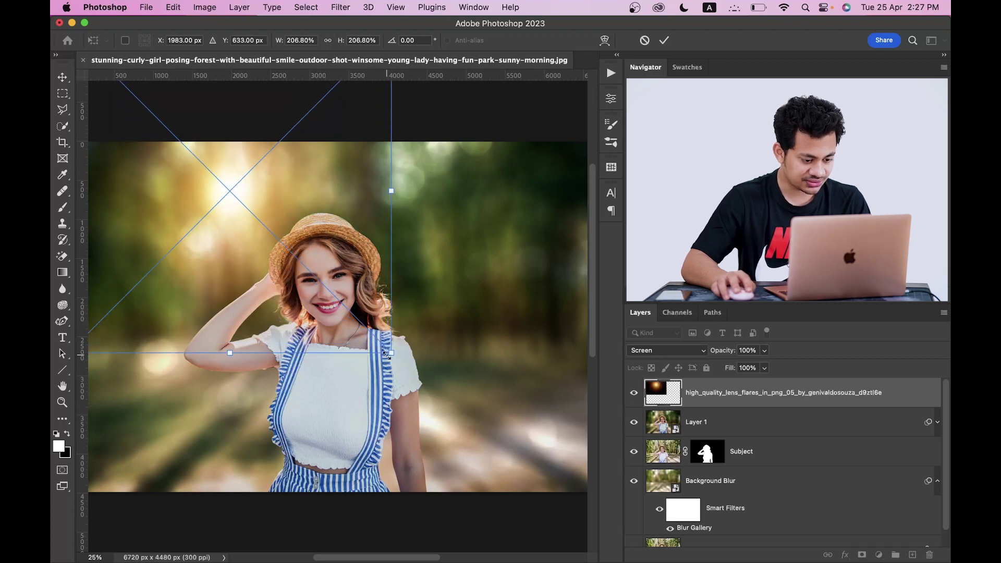
pyautogui.moveTo(387, 355); pyautogui.dragTo(407, 371)
pyautogui.moveTo(326, 333)
pyautogui.mouseDown()
pyautogui.moveTo(328, 261)
pyautogui.moveTo(333, 322)
pyautogui.mouseUp()
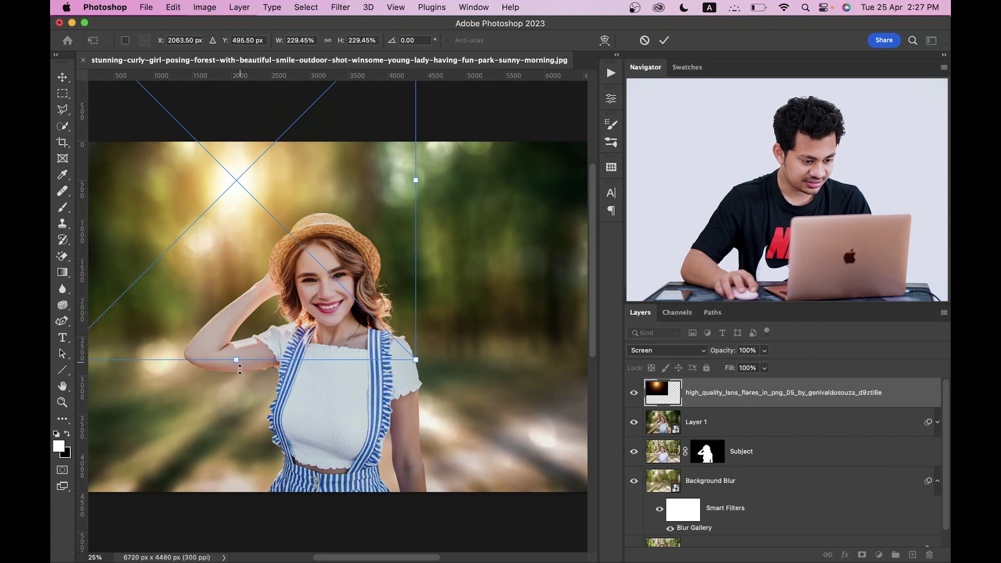
pyautogui.moveTo(240, 369); pyautogui.dragTo(237, 377)
pyautogui.press('Return')
pyautogui.press('b')
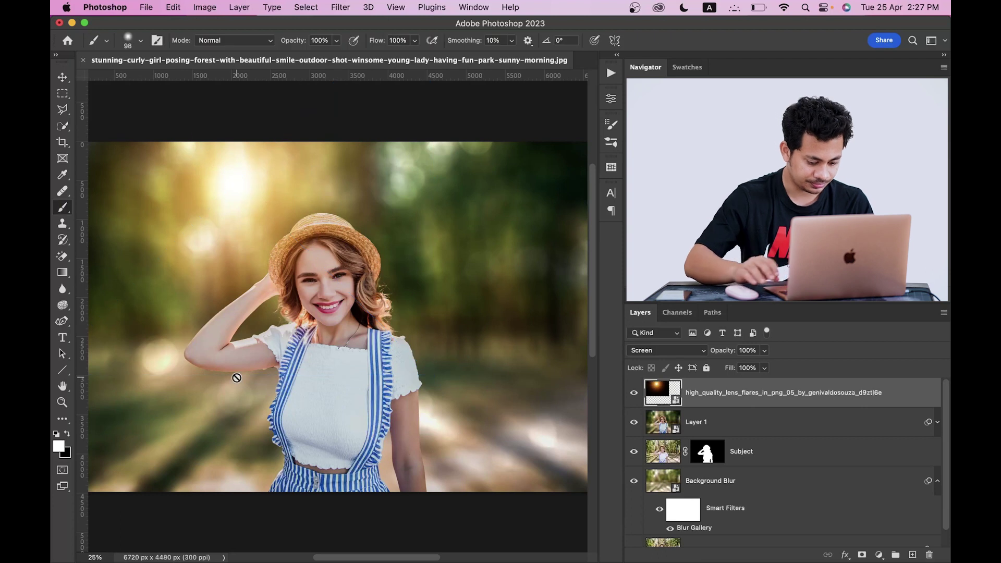
# - Set the lens flare layer's hue to -5 with Hue/Saturation and collapse its smart filter list
pyautogui.press('super+equal')
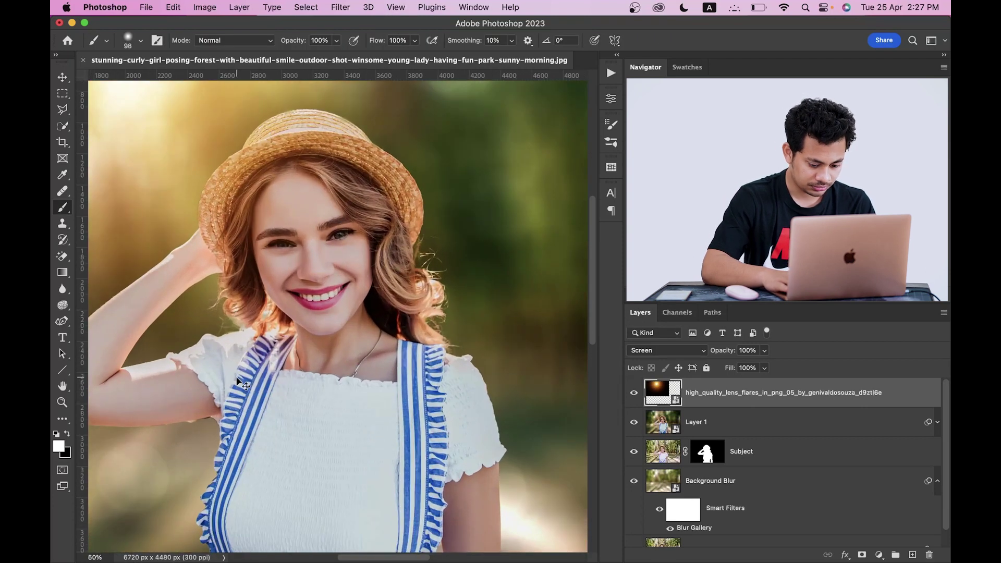
pyautogui.press('super+0')
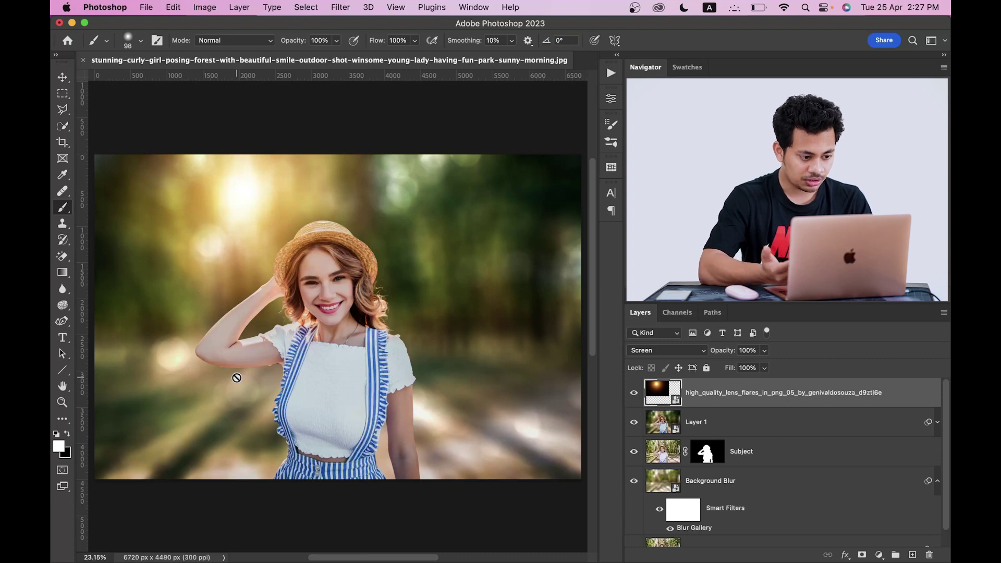
pyautogui.press('super+u')
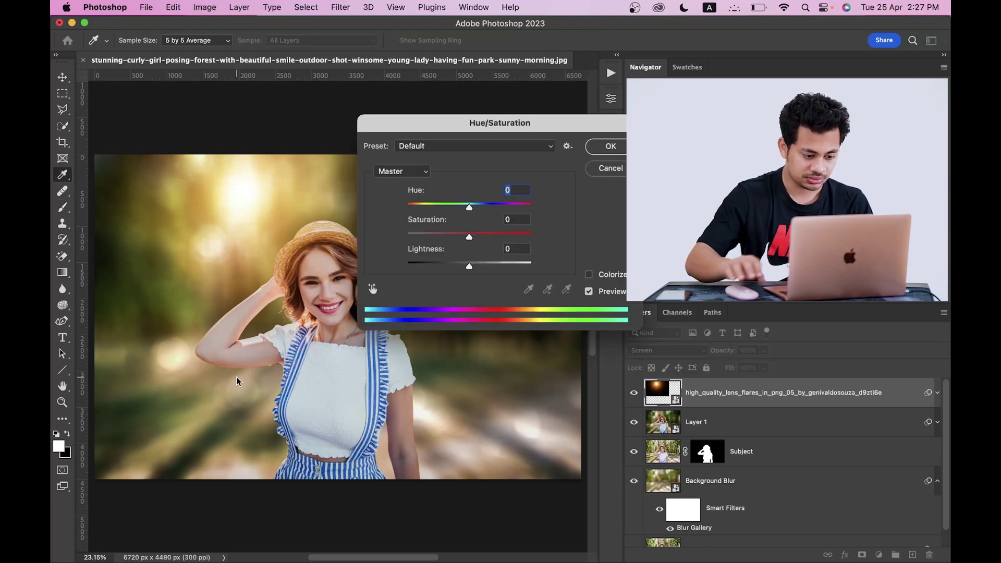
pyautogui.moveTo(515, 134); pyautogui.dragTo(443, 255)
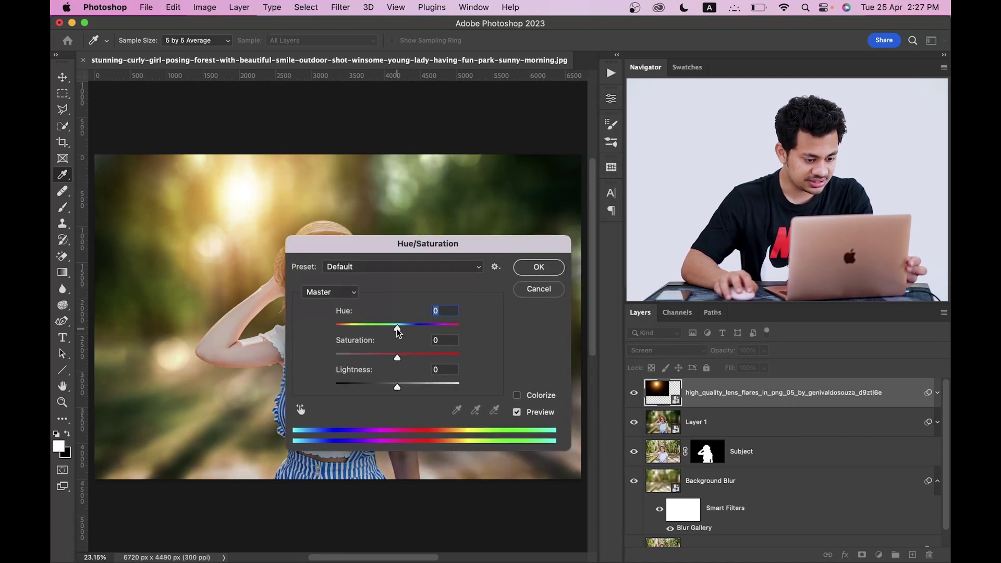
pyautogui.moveTo(398, 329); pyautogui.dragTo(386, 329)
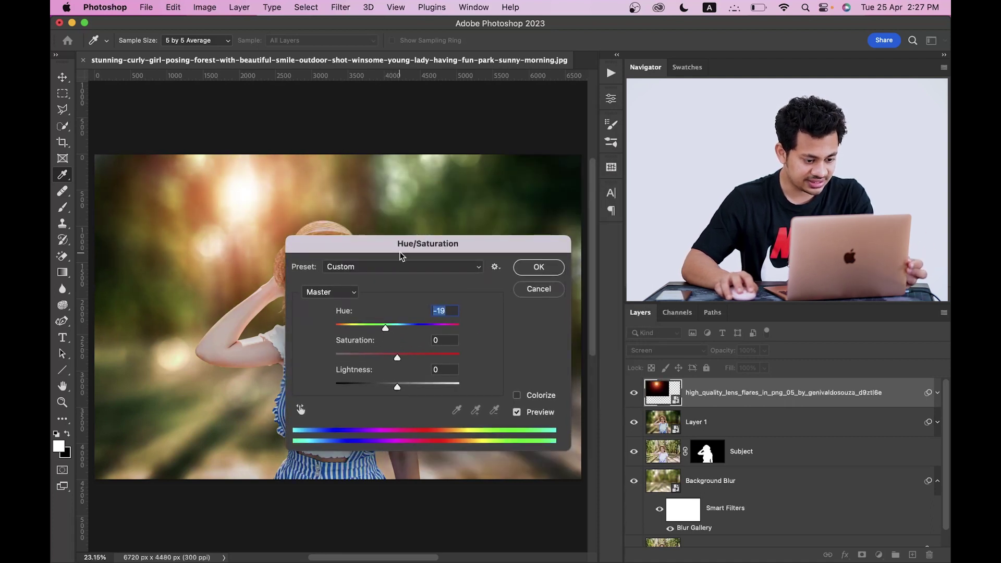
pyautogui.moveTo(402, 246); pyautogui.dragTo(457, 317)
pyautogui.moveTo(441, 405)
pyautogui.mouseDown()
pyautogui.moveTo(480, 402)
pyautogui.moveTo(448, 398)
pyautogui.mouseUp()
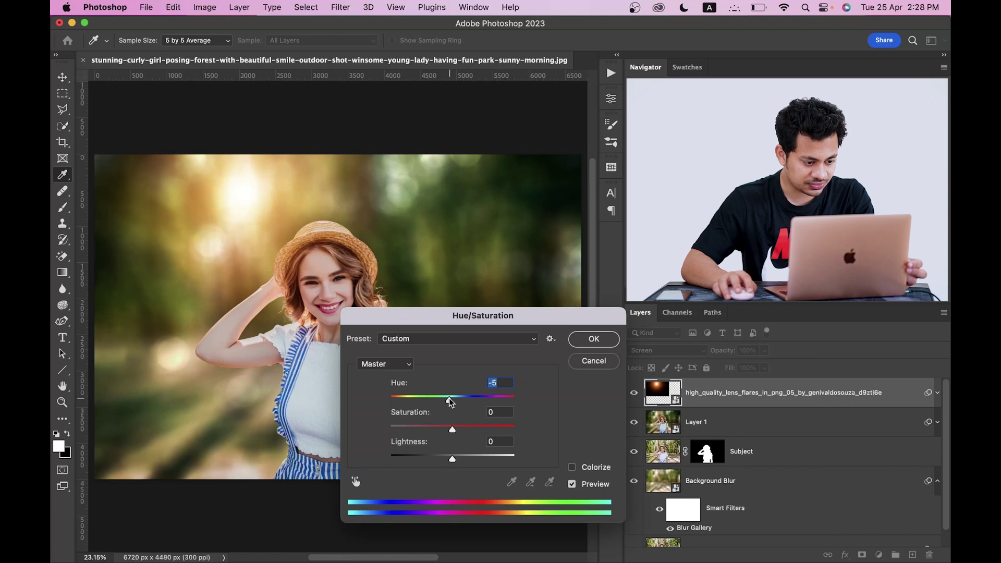
pyautogui.click(595, 339)
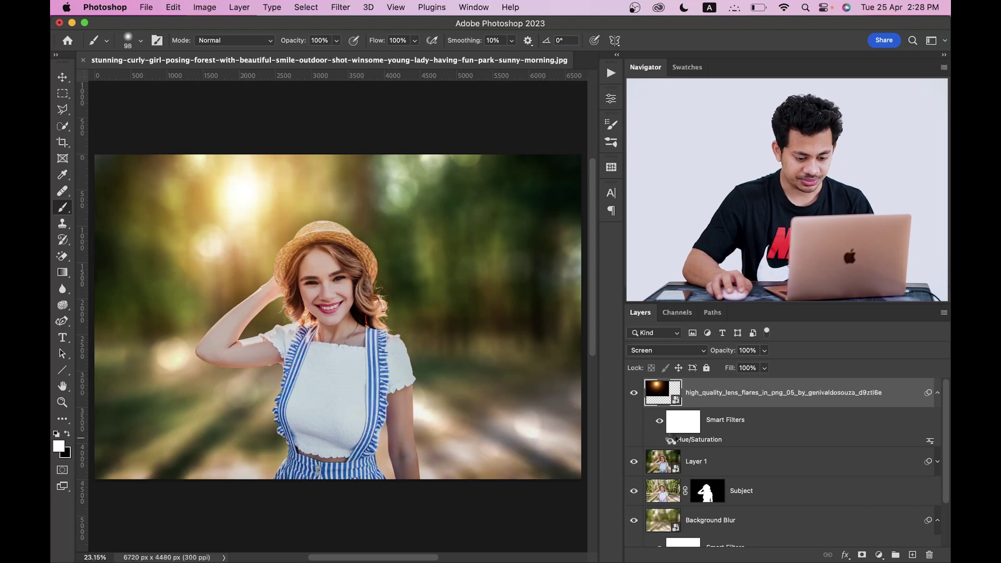
pyautogui.click(937, 394)
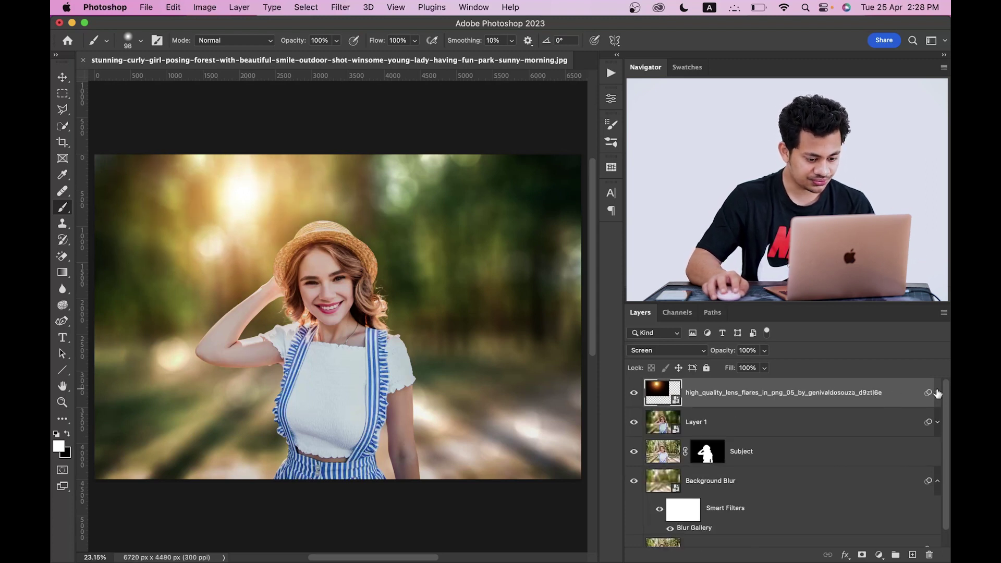
# - Add a new layer above the lens flare and paint its lower corners black with a soft 2084 px brush
pyautogui.press('super+minus')
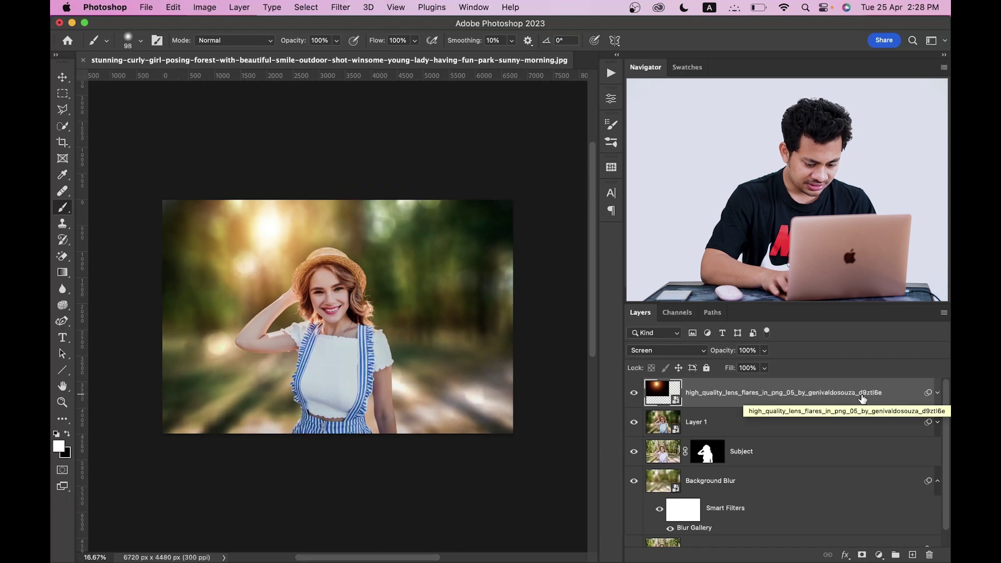
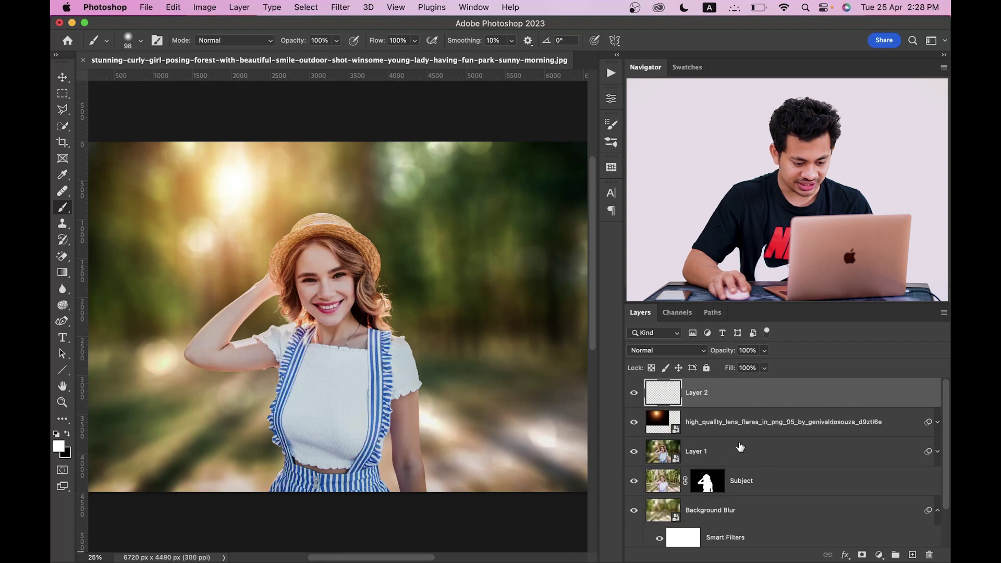
pyautogui.moveTo(245, 357)
pyautogui.mouseDown()
pyautogui.moveTo(339, 358)
pyautogui.moveTo(313, 357)
pyautogui.mouseUp()
pyautogui.press('x')
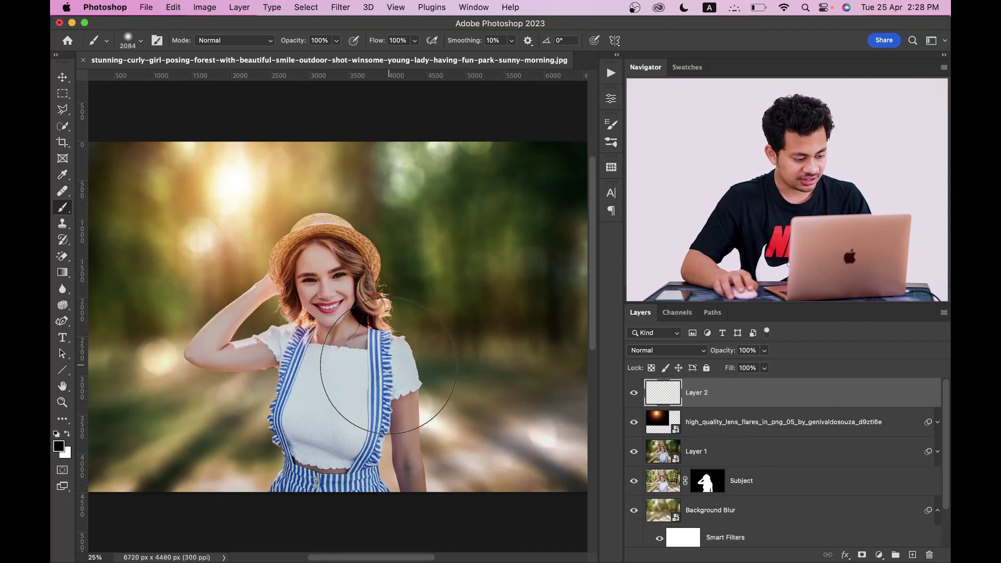
pyautogui.scroll(-3, 388, 366)
pyautogui.hscroll(3, 389, 365)
pyautogui.moveTo(500, 322)
pyautogui.mouseDown()
pyautogui.moveTo(408, 490)
pyautogui.moveTo(475, 418)
pyautogui.moveTo(523, 299)
pyautogui.moveTo(453, 393)
pyautogui.moveTo(427, 402)
pyautogui.mouseUp()
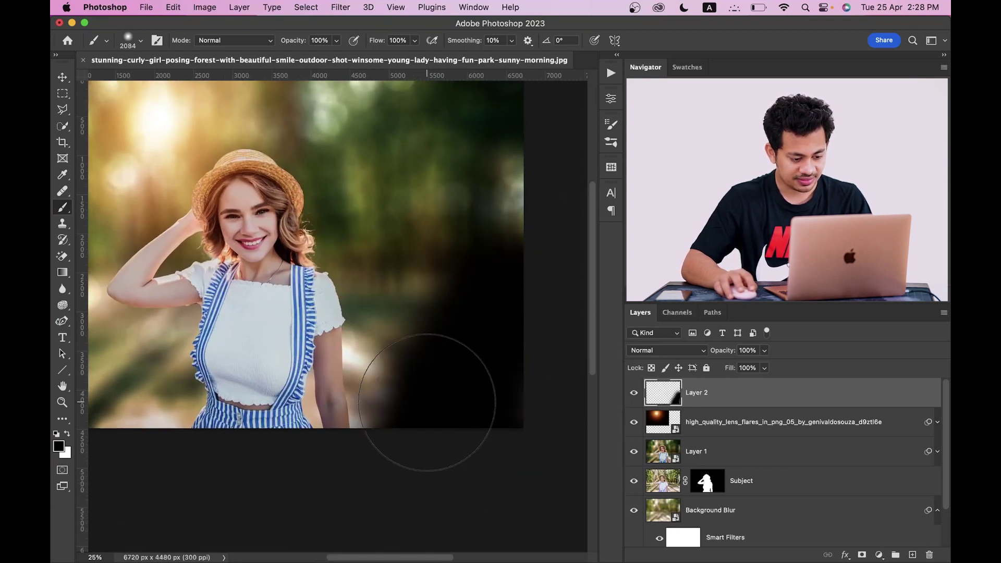
pyautogui.hscroll(-5, 427, 402)
pyautogui.scroll(-1, 428, 403)
pyautogui.moveTo(250, 279)
pyautogui.mouseDown()
pyautogui.moveTo(402, 459)
pyautogui.moveTo(318, 392)
pyautogui.moveTo(402, 335)
pyautogui.moveTo(257, 273)
pyautogui.moveTo(398, 420)
pyautogui.mouseUp()
pyautogui.moveTo(357, 312)
pyautogui.mouseDown()
pyautogui.moveTo(139, 318)
pyautogui.moveTo(148, 323)
pyautogui.mouseUp()
pyautogui.moveTo(312, 350); pyautogui.dragTo(306, 302)
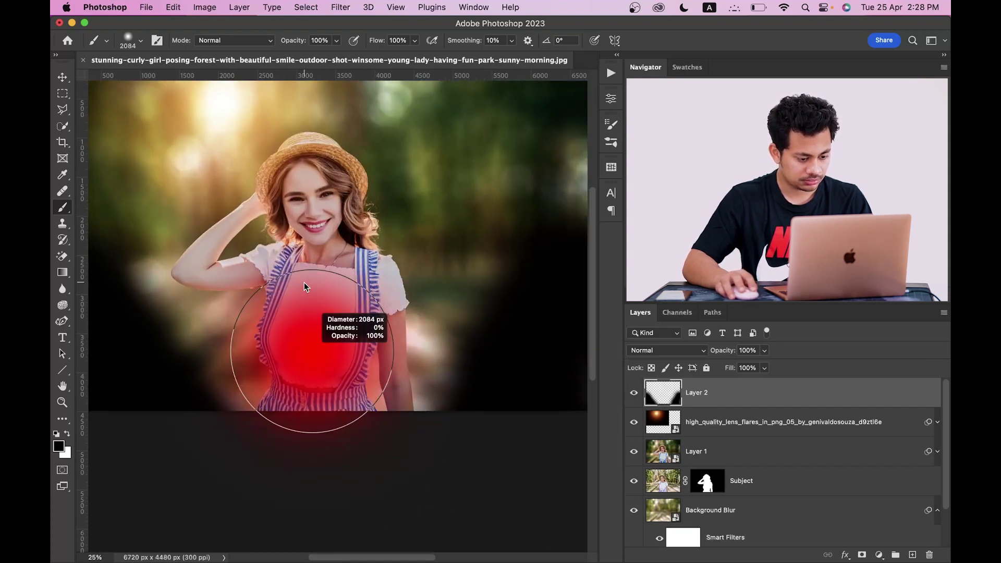
# - Set the black-painted layer's blend mode to Soft Light and lower its opacity to 19%
pyautogui.click(668, 351)
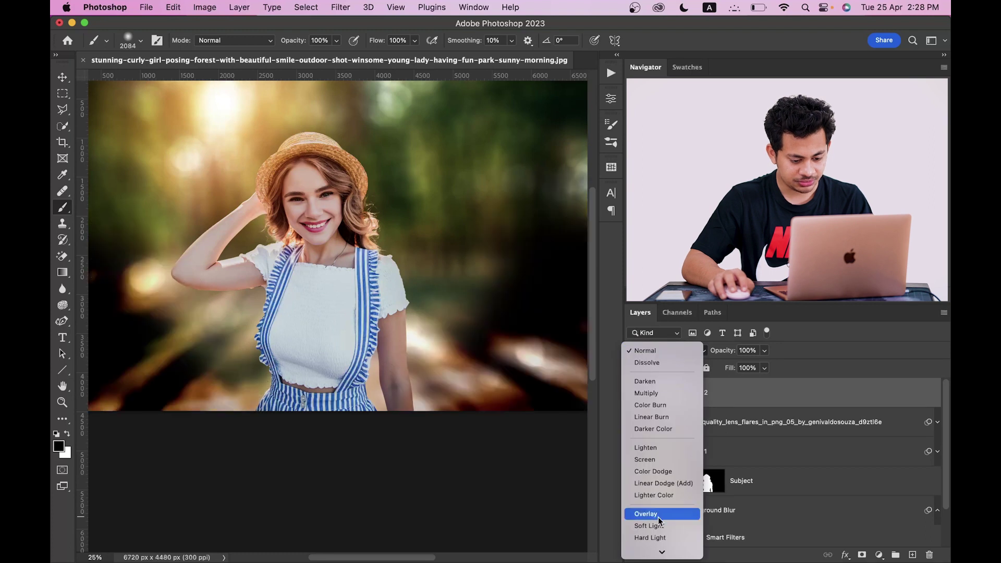
pyautogui.click(649, 525)
pyautogui.moveTo(459, 358); pyautogui.dragTo(373, 302)
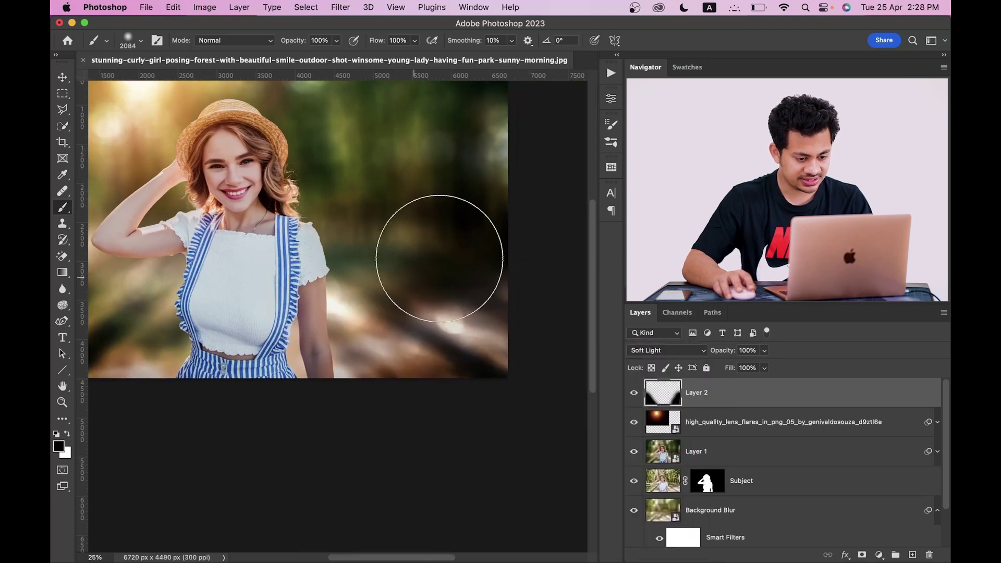
pyautogui.hscroll(-5, 339, 313)
pyautogui.scroll(1, 339, 313)
pyautogui.moveTo(213, 383); pyautogui.dragTo(150, 283)
pyautogui.hscroll(3, 443, 377)
pyautogui.scroll(2, 444, 376)
pyautogui.scroll(1, 443, 376)
pyautogui.moveTo(697, 354); pyautogui.dragTo(664, 354)
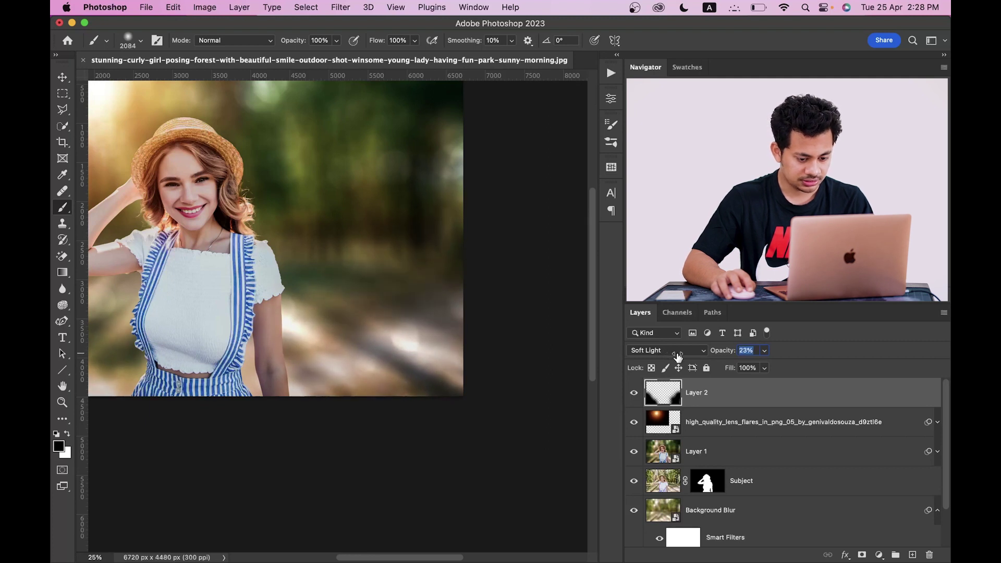
pyautogui.press('super+0')
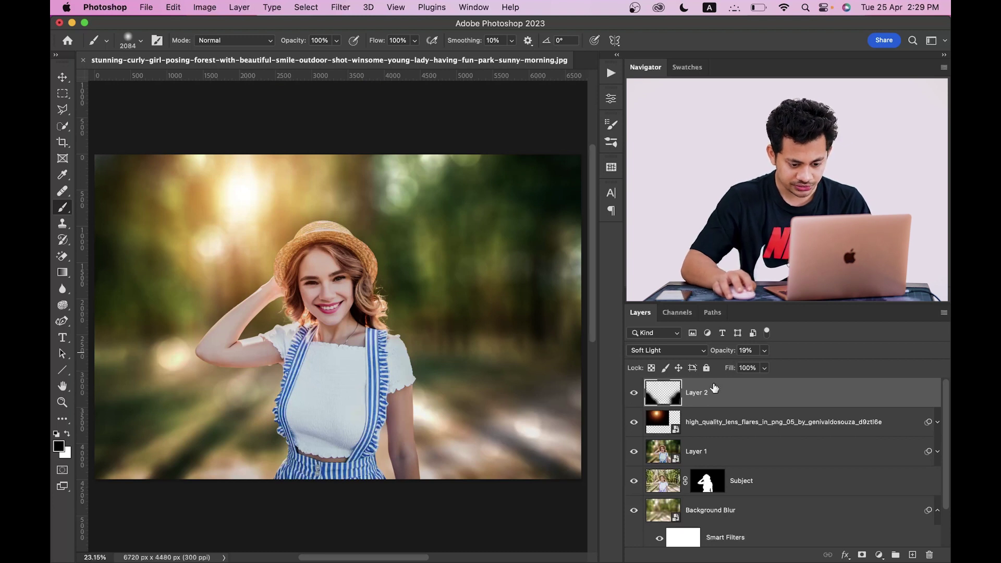
# - Add a layer mask to Layer 2 and paint black on it over the background on both sides of the woman
pyautogui.click(865, 554)
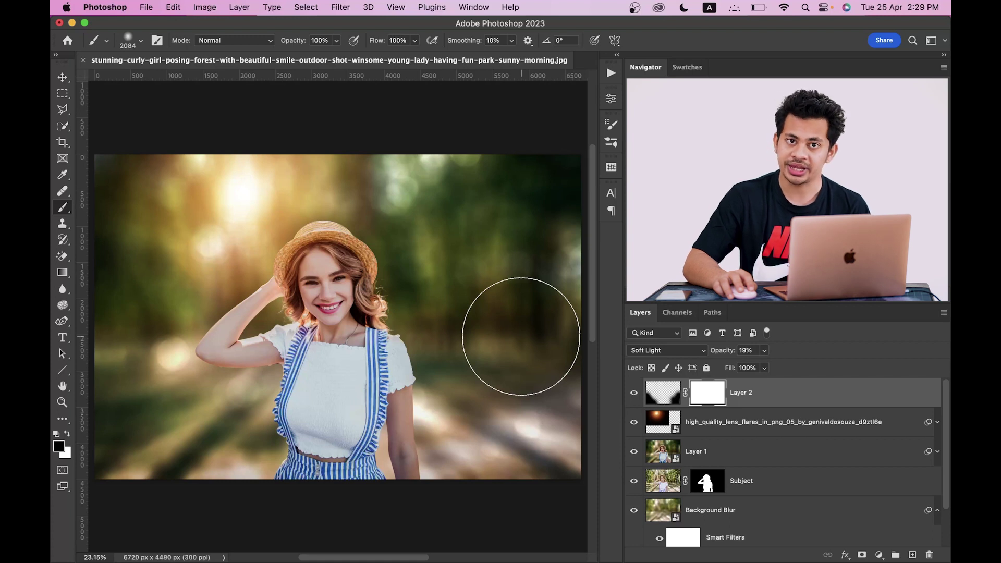
pyautogui.moveTo(521, 336)
pyautogui.mouseDown()
pyautogui.moveTo(548, 330)
pyautogui.moveTo(530, 346)
pyautogui.moveTo(528, 381)
pyautogui.mouseUp()
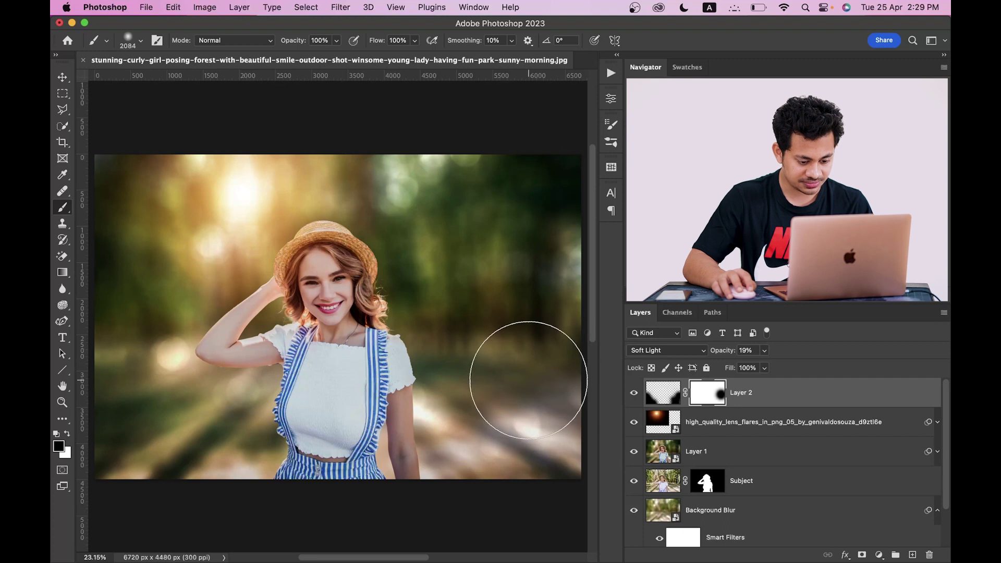
pyautogui.moveTo(179, 336); pyautogui.dragTo(161, 347)
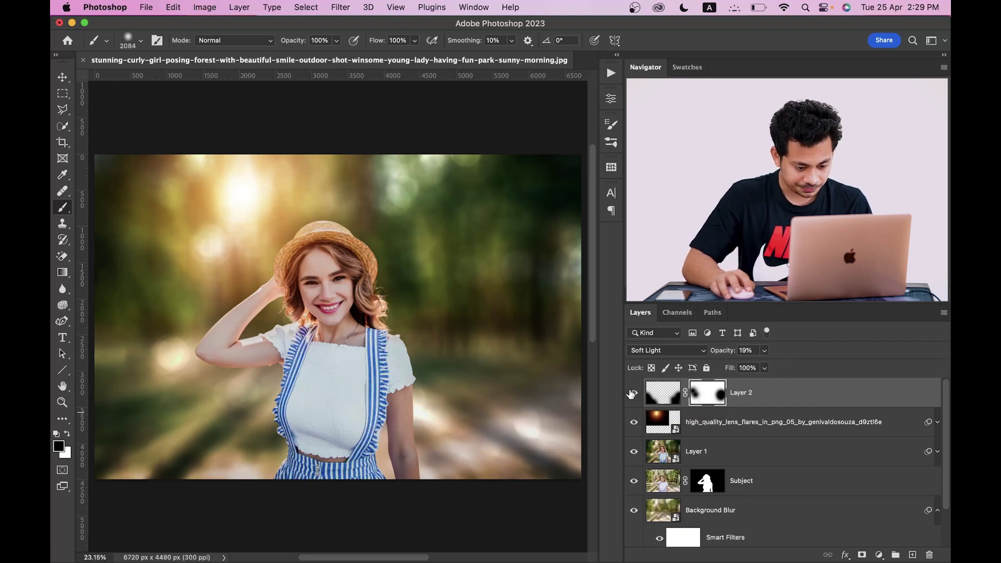
# - Hide and show Layer 2 repeatedly to compare the photo with and without the darkened edges
pyautogui.click(633, 395)
pyautogui.click(633, 395)
pyautogui.click(634, 396)
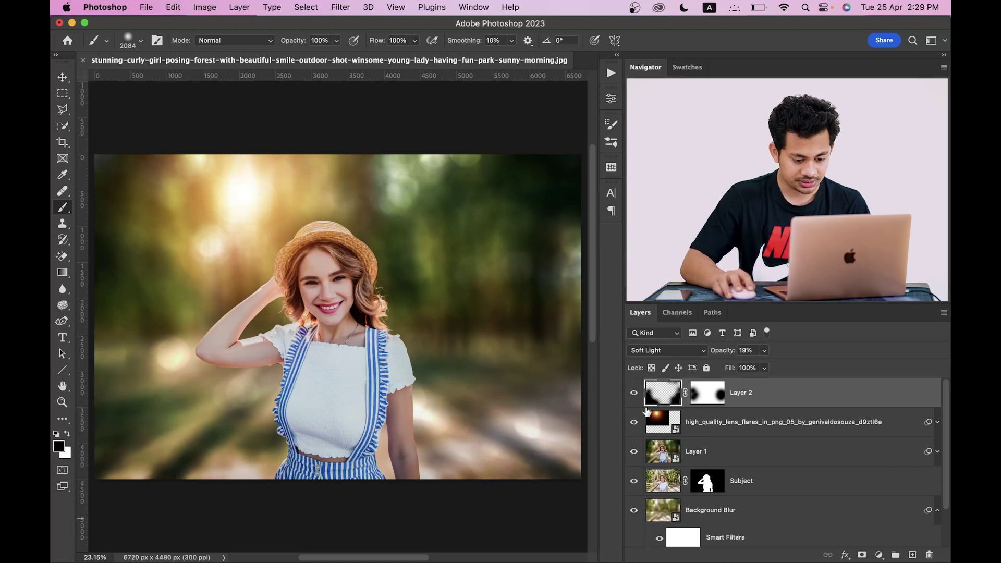
pyautogui.click(633, 393)
pyautogui.click(633, 394)
pyautogui.click(633, 394)
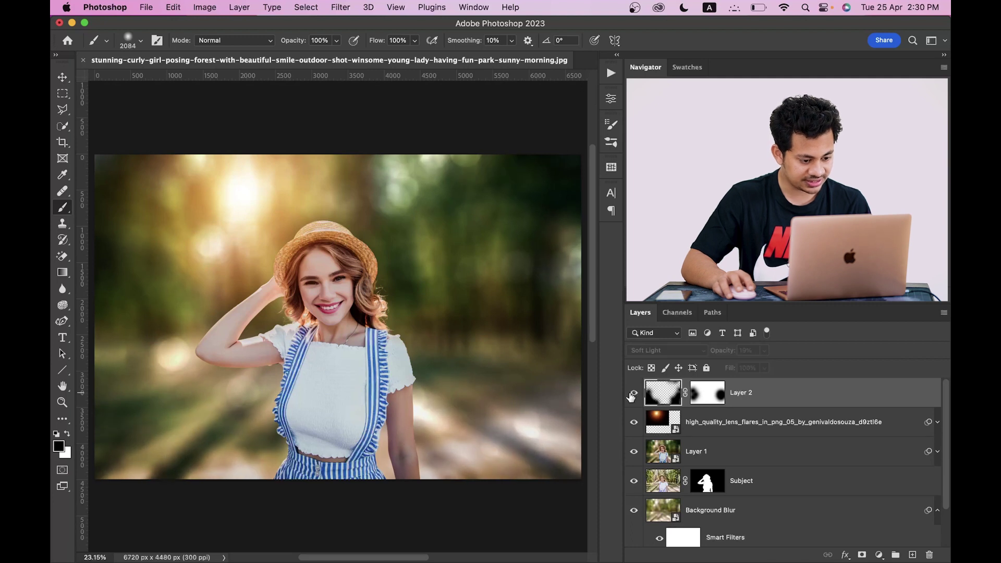
pyautogui.click(633, 393)
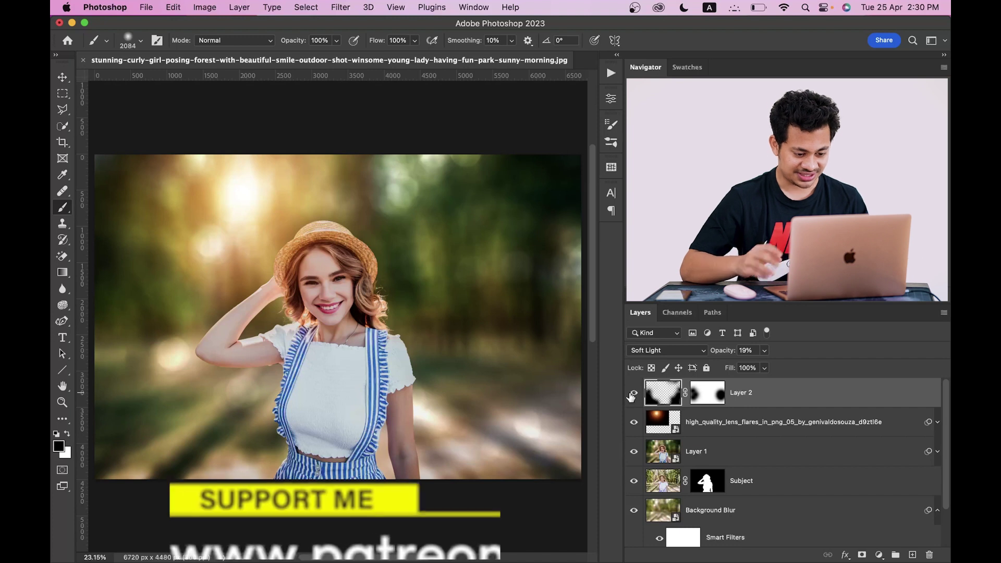
# - Add a Curves adjustment layer above Layer 2 and brighten the midtones by raising input 108 to output 157
pyautogui.press('super+plus')
pyautogui.press('super+plus')
pyautogui.press('super+plus')
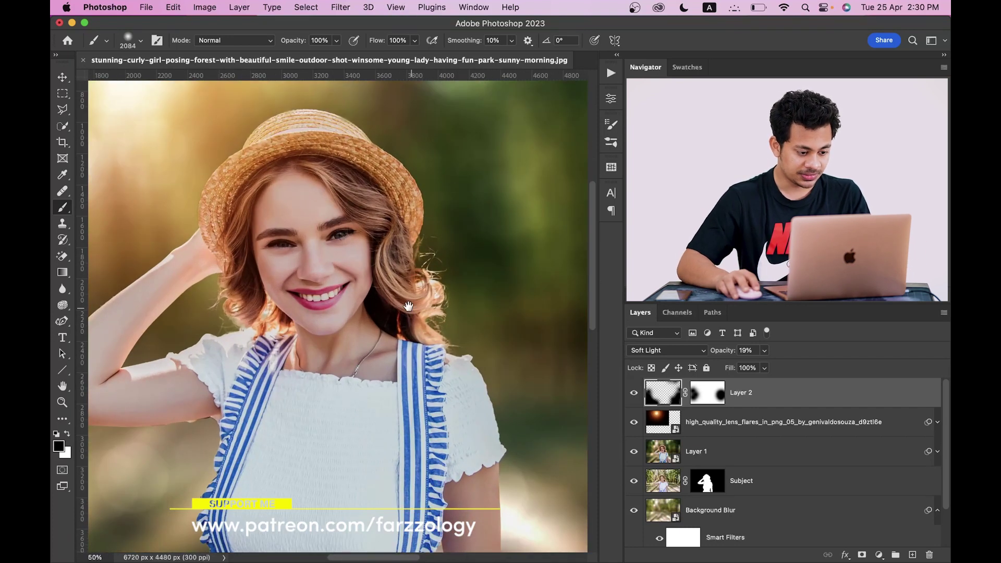
pyautogui.moveTo(408, 306); pyautogui.dragTo(424, 328)
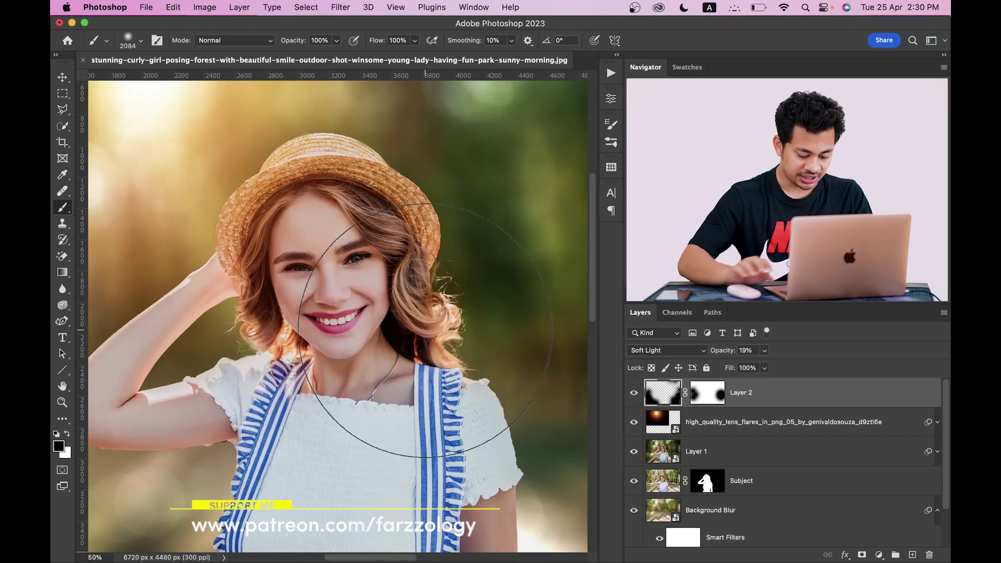
pyautogui.press('super+plus')
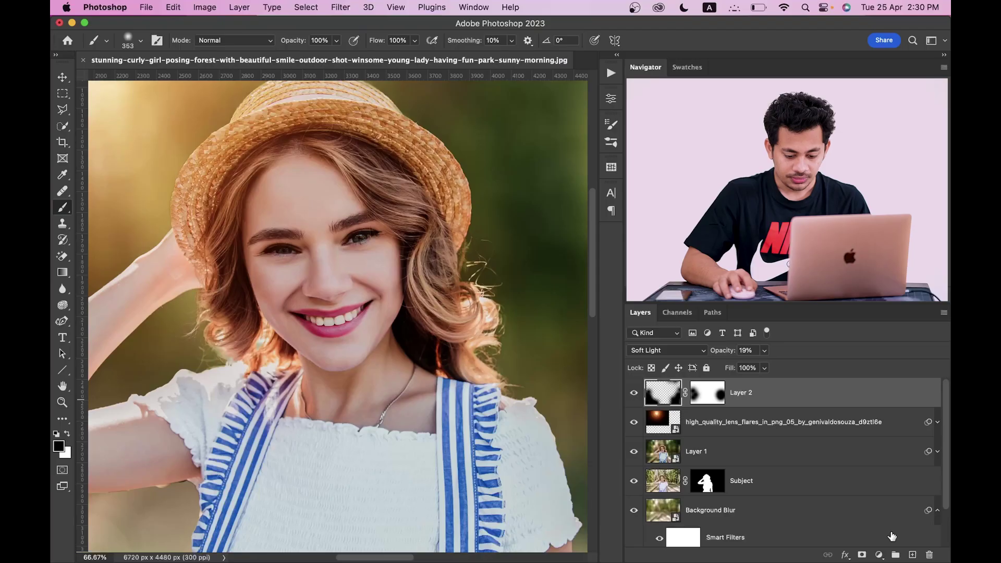
pyautogui.click(885, 552)
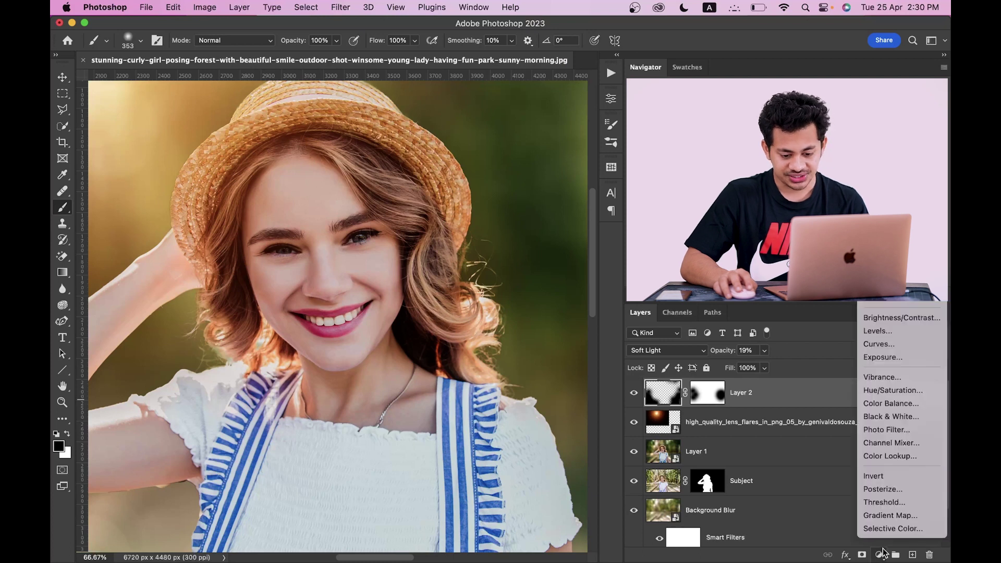
pyautogui.click(890, 344)
pyautogui.moveTo(501, 234); pyautogui.dragTo(490, 225)
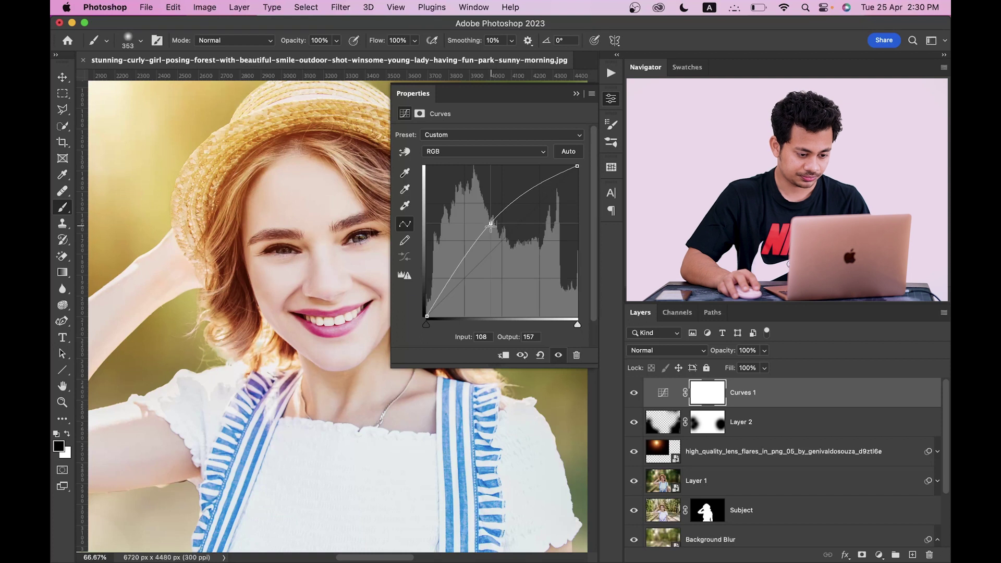
pyautogui.click(611, 99)
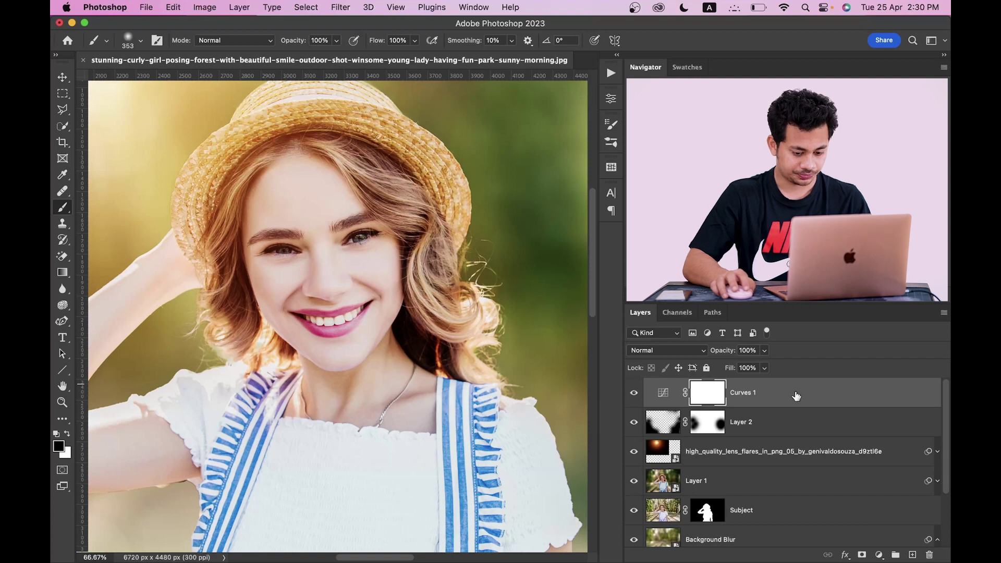
# - Limit the Curves layer to the highlights by splitting the Blend If underlying layer's black slider to 186 / 221
pyautogui.click(906, 397)
pyautogui.doubleClick(908, 396)
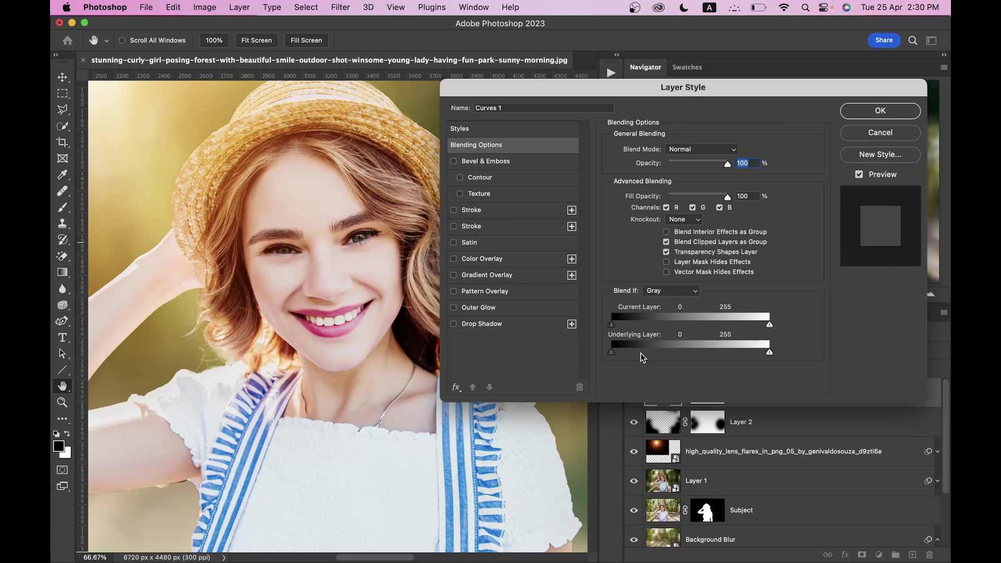
pyautogui.moveTo(621, 353); pyautogui.dragTo(726, 359)
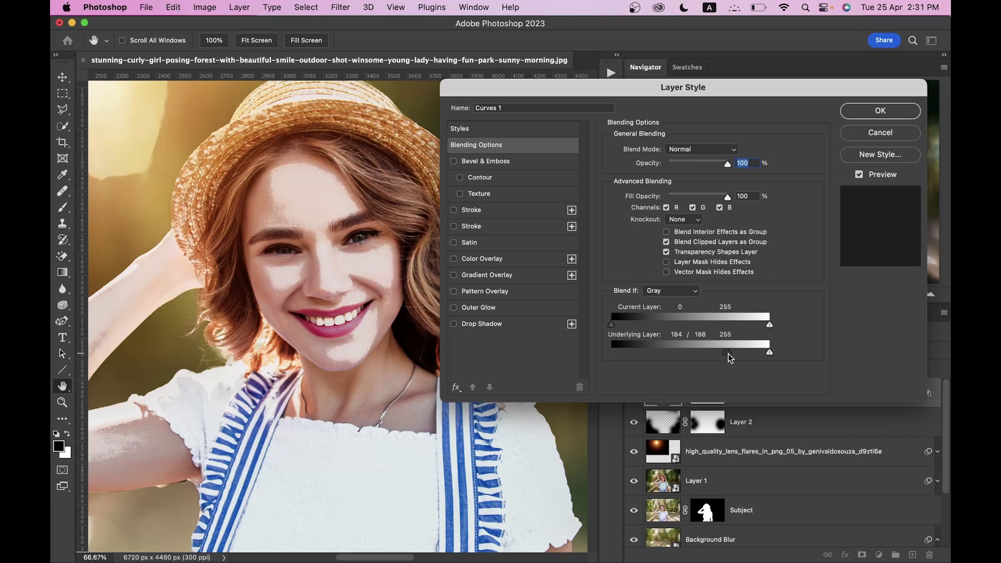
pyautogui.moveTo(729, 357); pyautogui.dragTo(737, 358)
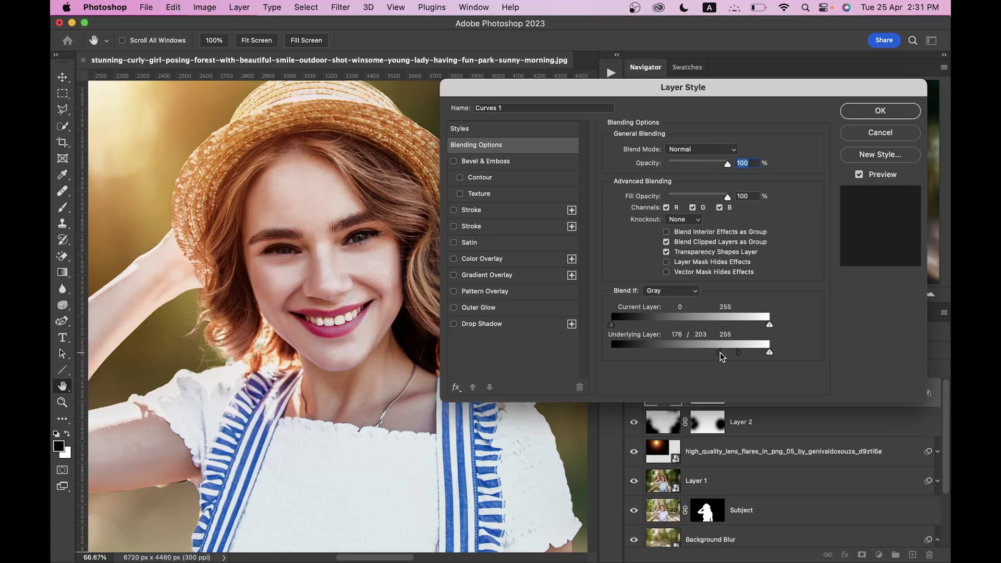
pyautogui.moveTo(739, 353); pyautogui.dragTo(744, 354)
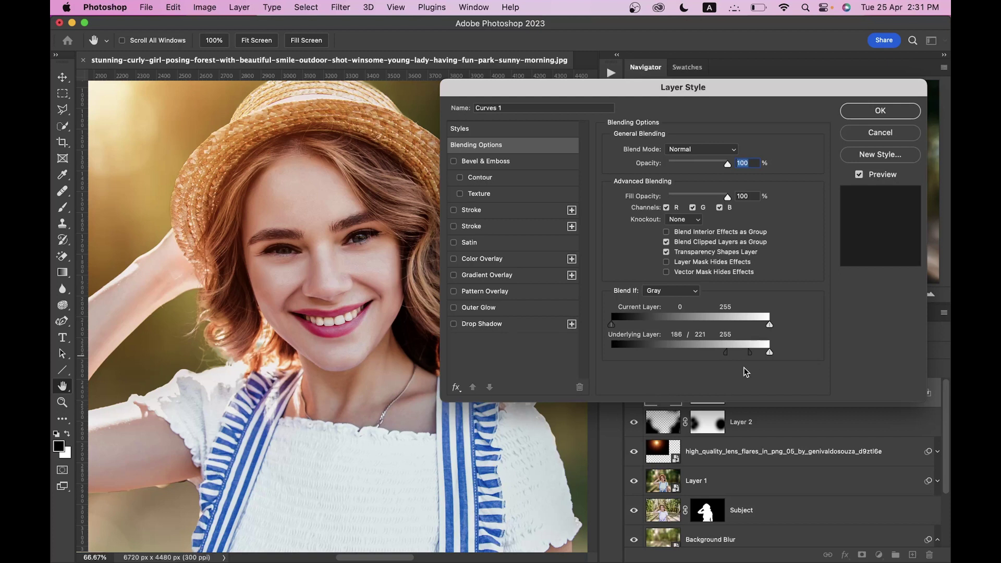
pyautogui.click(881, 109)
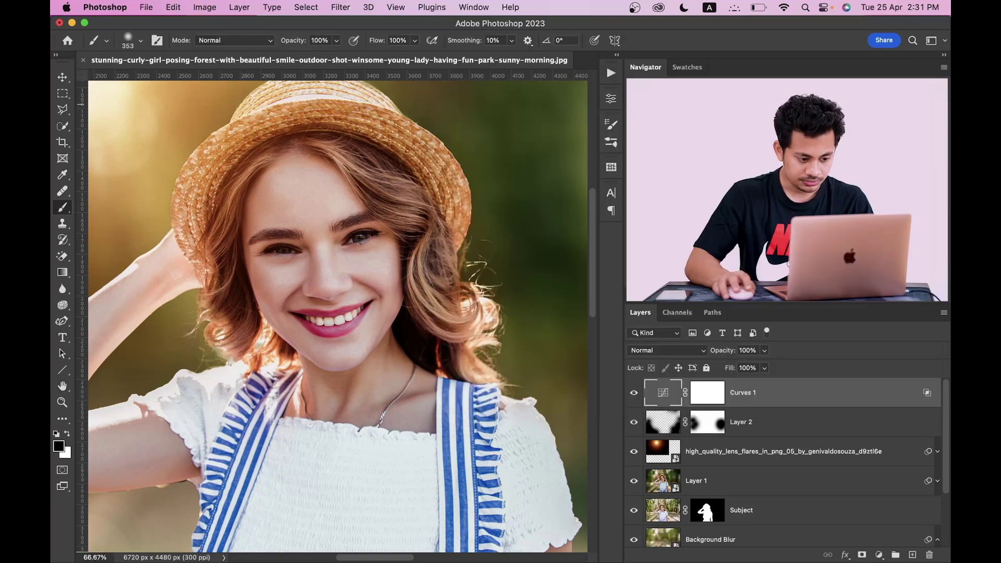
pyautogui.press('super+0')
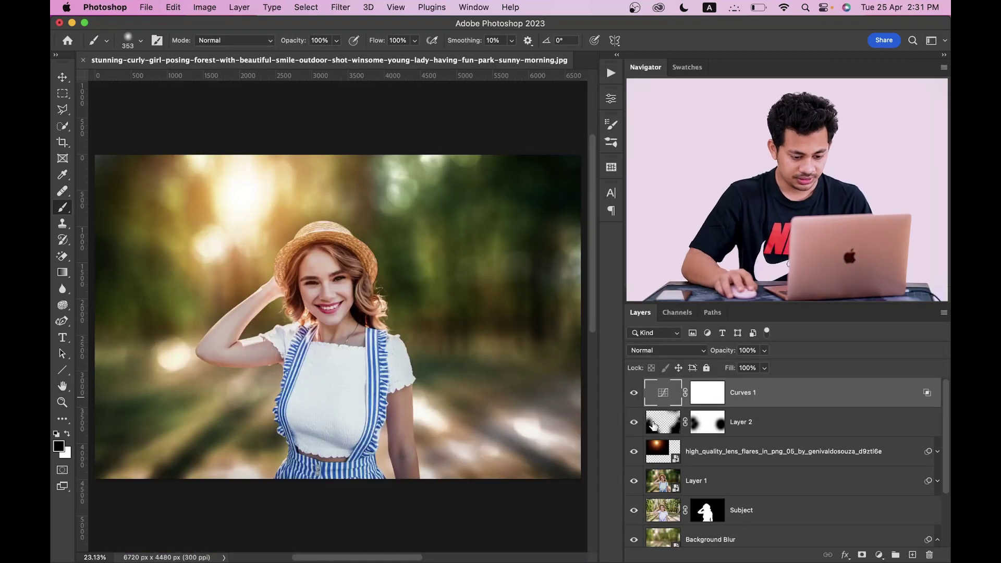
# - Check the Curves 1 effect by hiding and showing it, then invert its layer mask to black
pyautogui.click(634, 393)
pyautogui.click(634, 393)
pyautogui.click(699, 398)
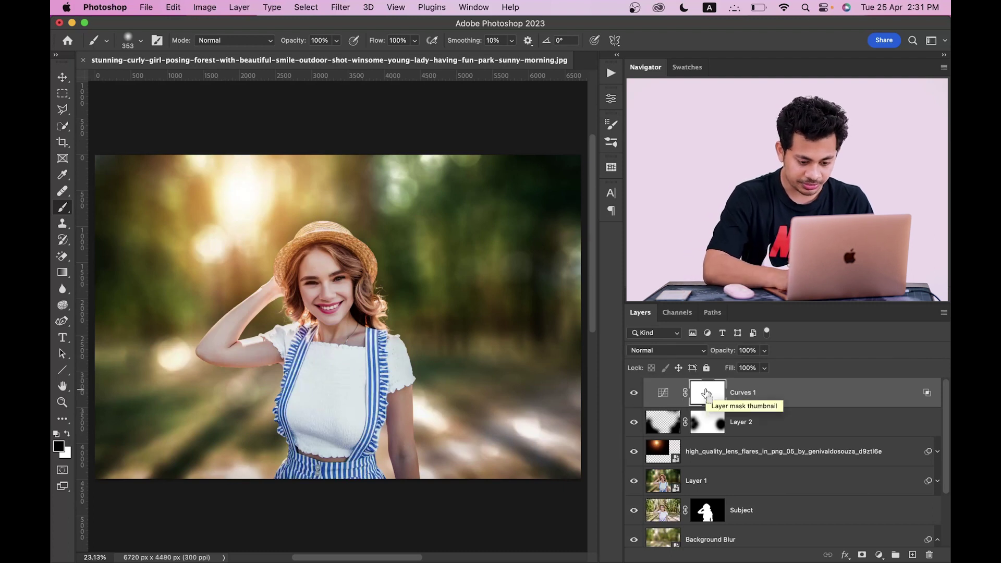
pyautogui.press('super+i')
# - Paint white on the Curves 1 mask over the woman's face, neck and both arms with a soft brush of size 621
pyautogui.press('super+equal')
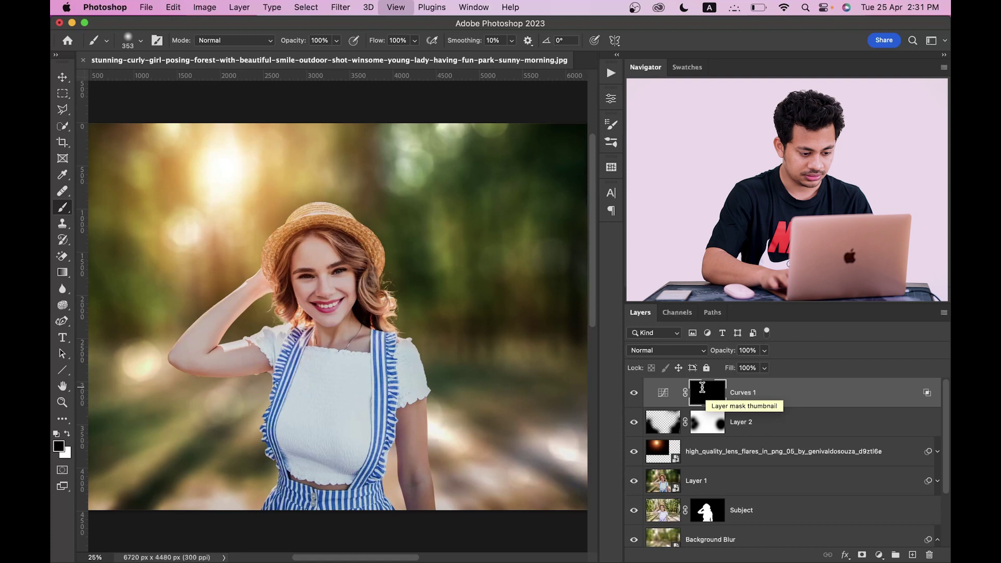
pyautogui.press('super+equal')
pyautogui.moveTo(313, 258); pyautogui.dragTo(334, 272)
pyautogui.press('x')
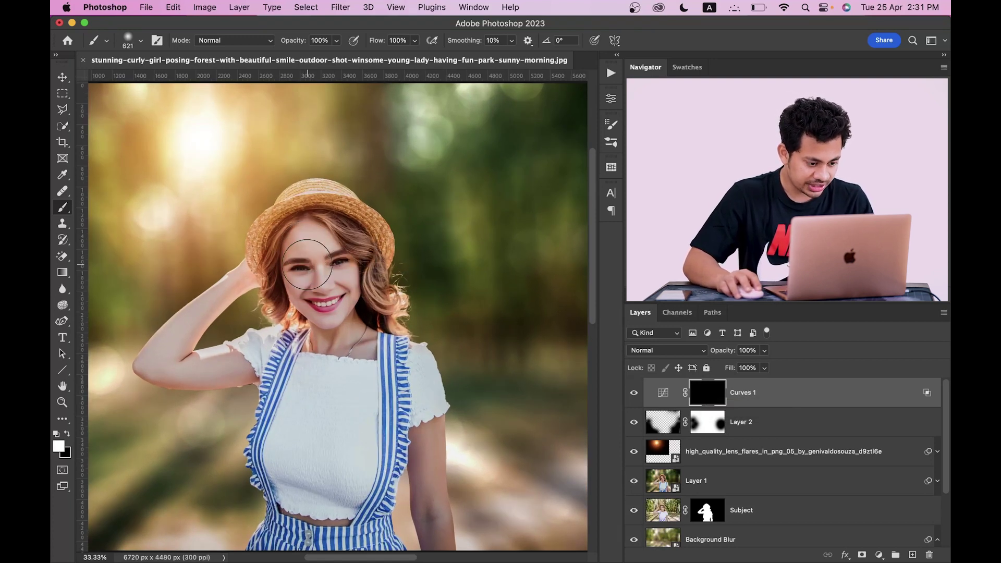
pyautogui.moveTo(311, 271); pyautogui.dragTo(344, 334)
pyautogui.moveTo(150, 360)
pyautogui.mouseDown()
pyautogui.moveTo(209, 360)
pyautogui.moveTo(157, 362)
pyautogui.mouseUp()
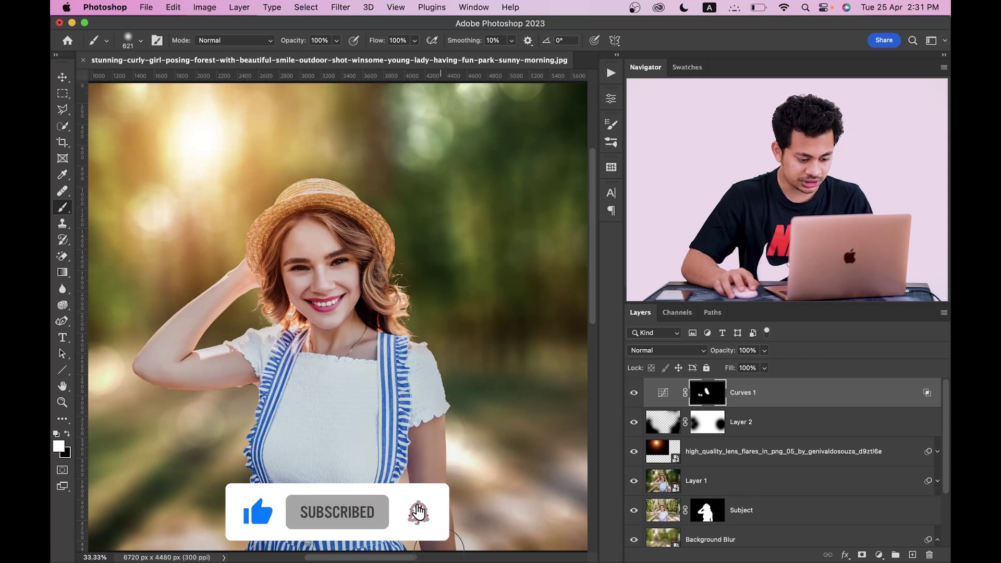
pyautogui.scroll(-2, 417, 409)
pyautogui.scroll(3, 417, 410)
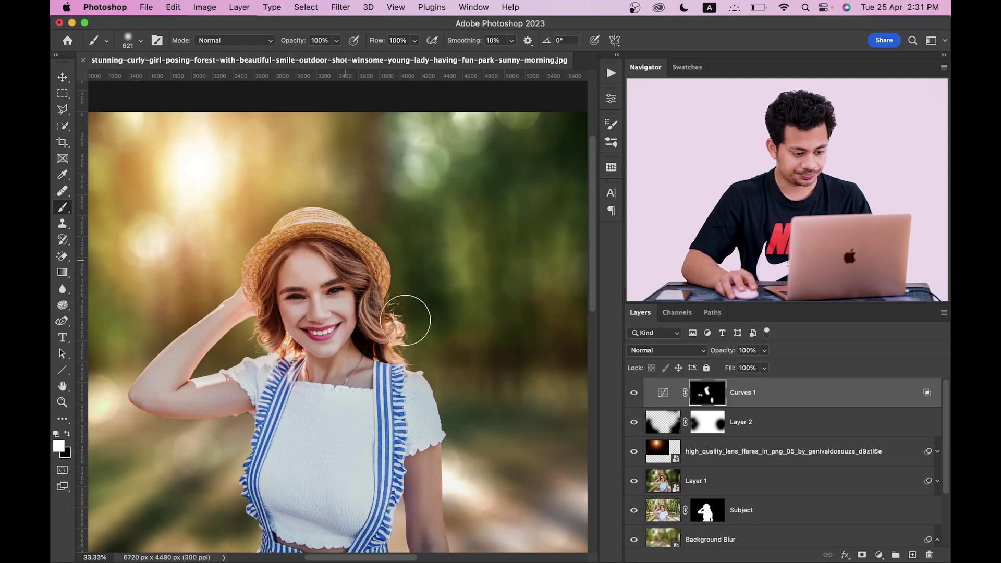
# - Hide and show the Curves 1 layer repeatedly to compare the woman's skin with and without the brightened highlights
pyautogui.click(633, 394)
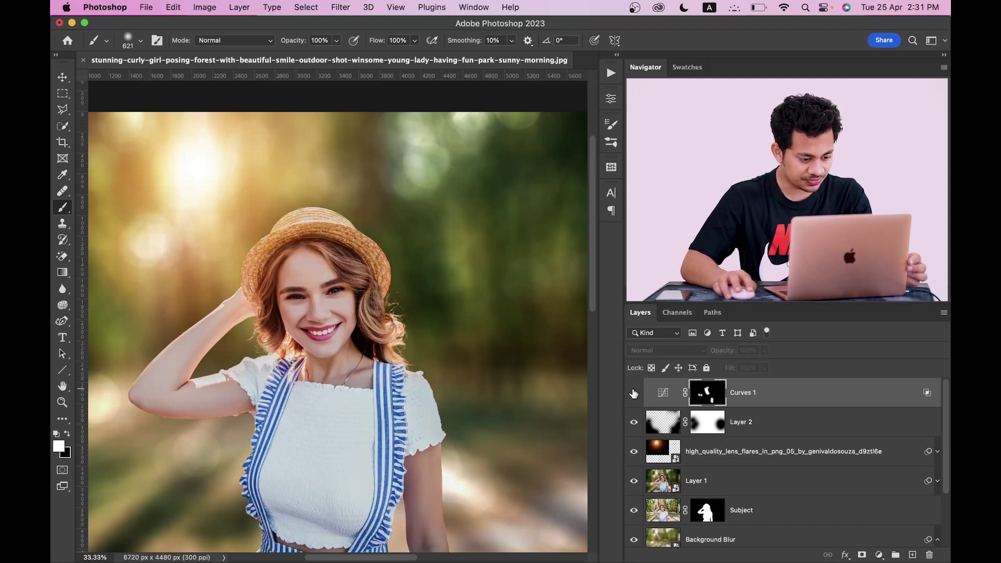
pyautogui.click(633, 394)
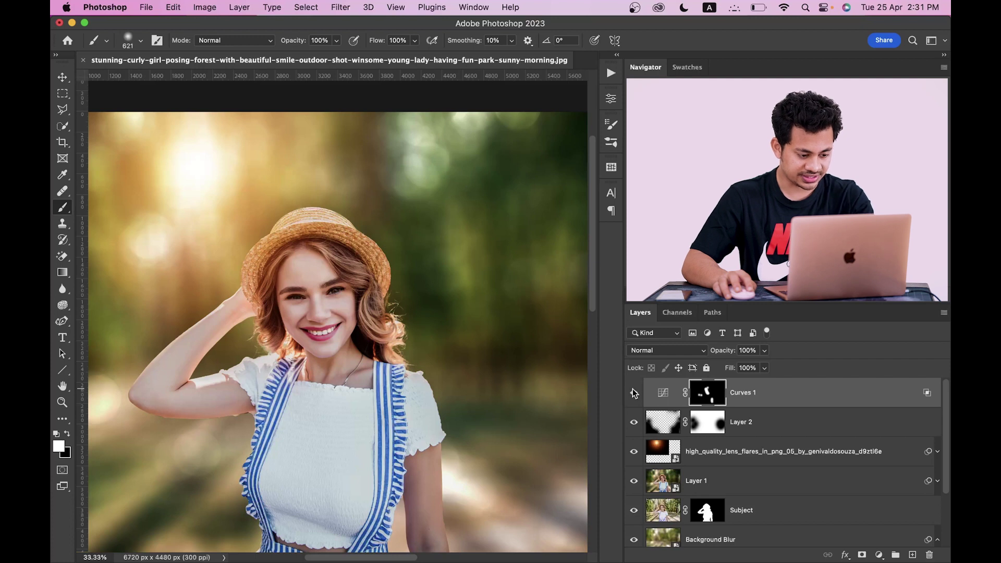
pyautogui.press('super+equal')
pyautogui.click(634, 393)
pyautogui.click(634, 394)
pyautogui.click(634, 394)
pyautogui.click(634, 394)
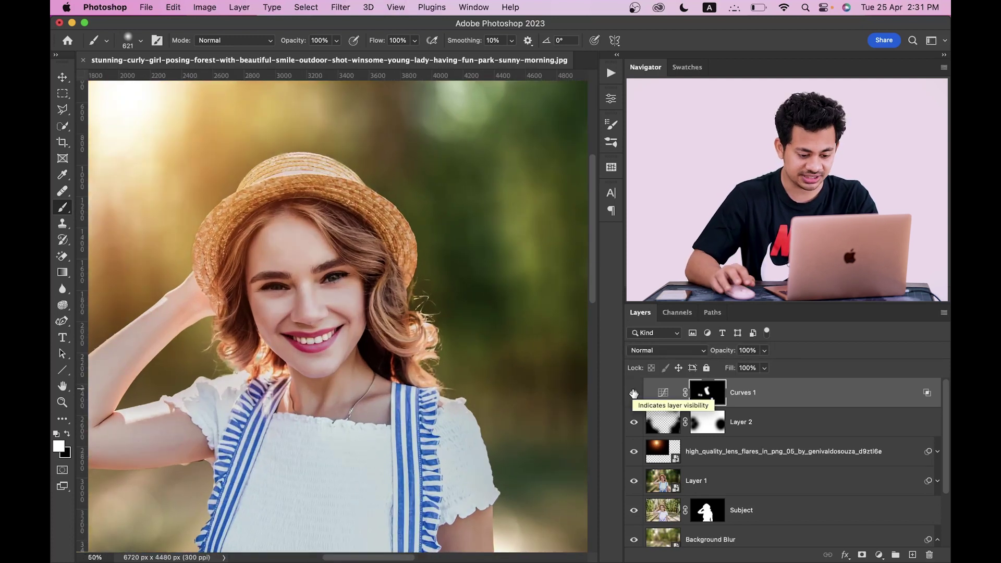
pyautogui.click(634, 394)
pyautogui.click(634, 394)
# - Toggle all layers except Background off and on repeatedly to compare the original photo with the finished edit
pyautogui.press('super+0')
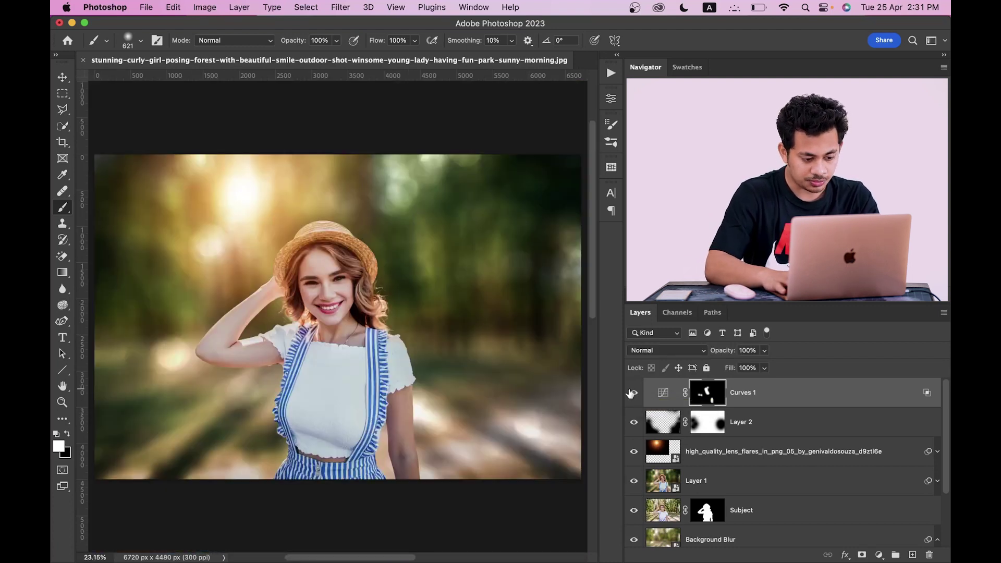
pyautogui.press('super+minus')
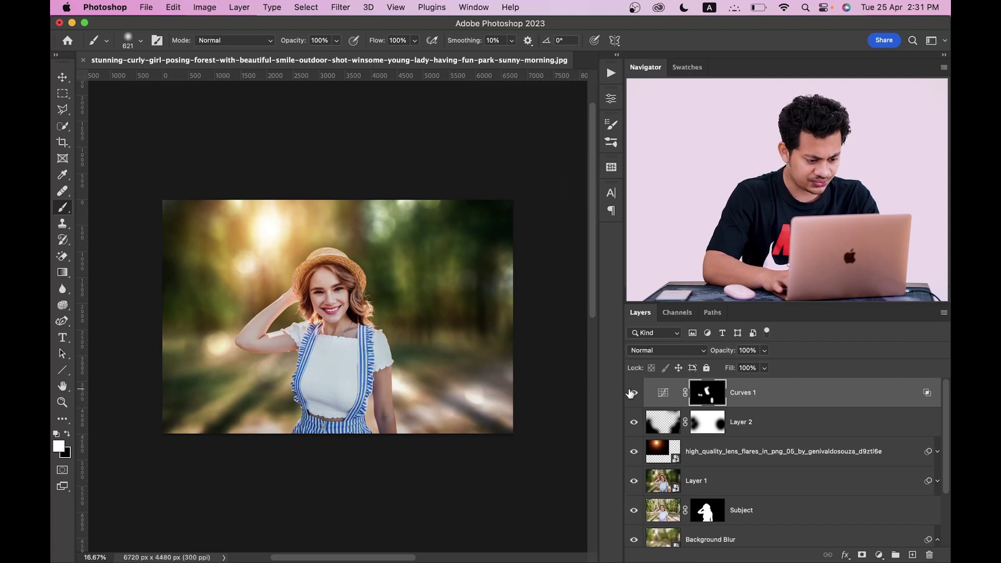
pyautogui.press('super+plus')
pyautogui.scroll(-3, 656, 408)
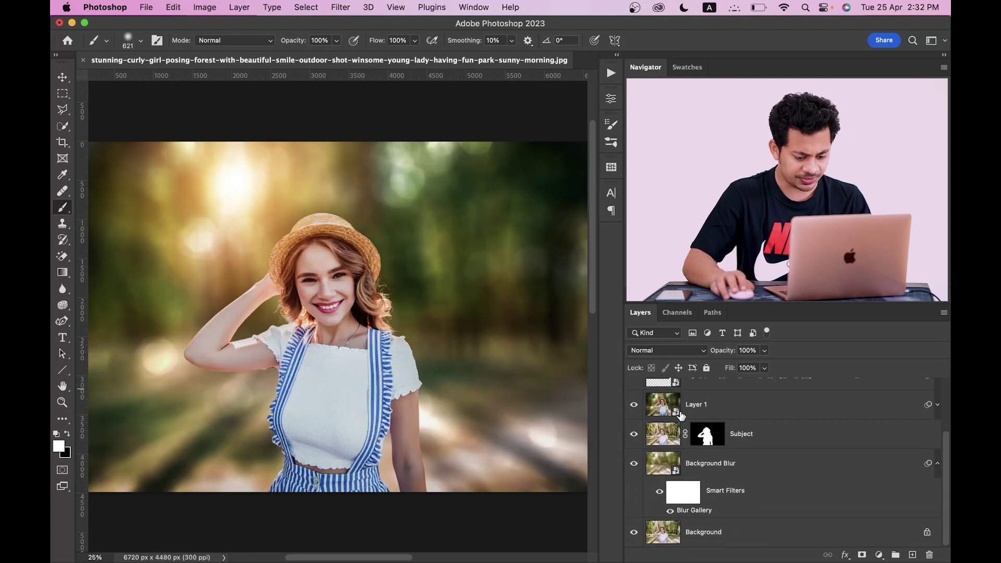
pyautogui.keyDown('alt'); pyautogui.click(634, 533); pyautogui.keyUp('alt')
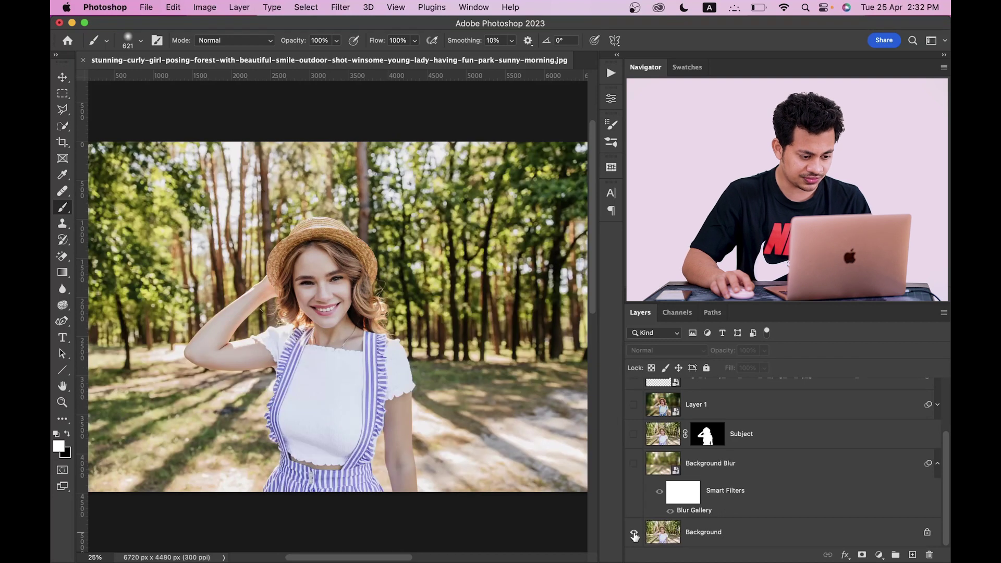
pyautogui.keyDown('alt'); pyautogui.click(635, 533); pyautogui.keyUp('alt')
pyautogui.keyDown('alt'); pyautogui.click(634, 533); pyautogui.keyUp('alt')
pyautogui.keyDown('alt'); pyautogui.click(634, 533); pyautogui.keyUp('alt')
pyautogui.keyDown('alt'); pyautogui.click(634, 533); pyautogui.keyUp('alt')
pyautogui.keyDown('alt'); pyautogui.click(635, 533); pyautogui.keyUp('alt')
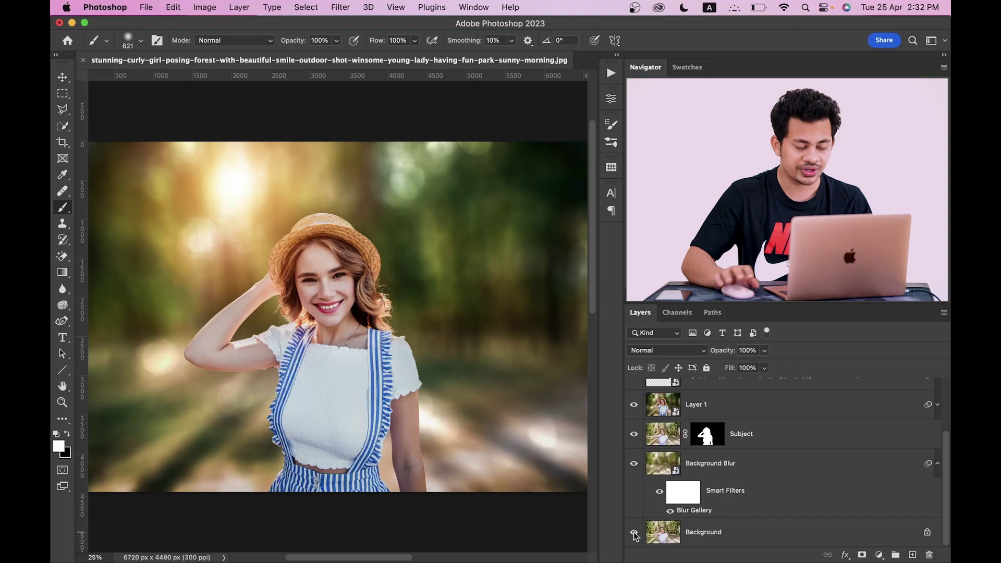